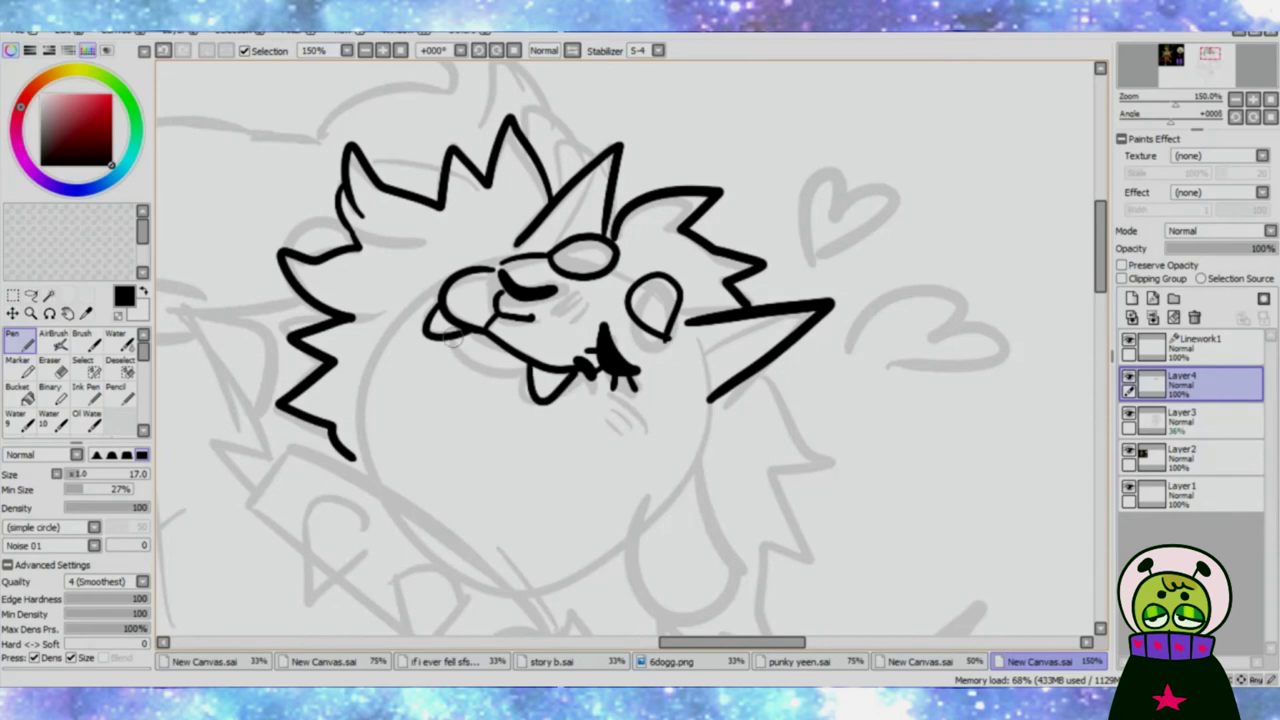
Step: Ink the jaw line, spiky cheek fur and drooping ear over the head sketch
{"action": "key", "text": "ctrl+z"}
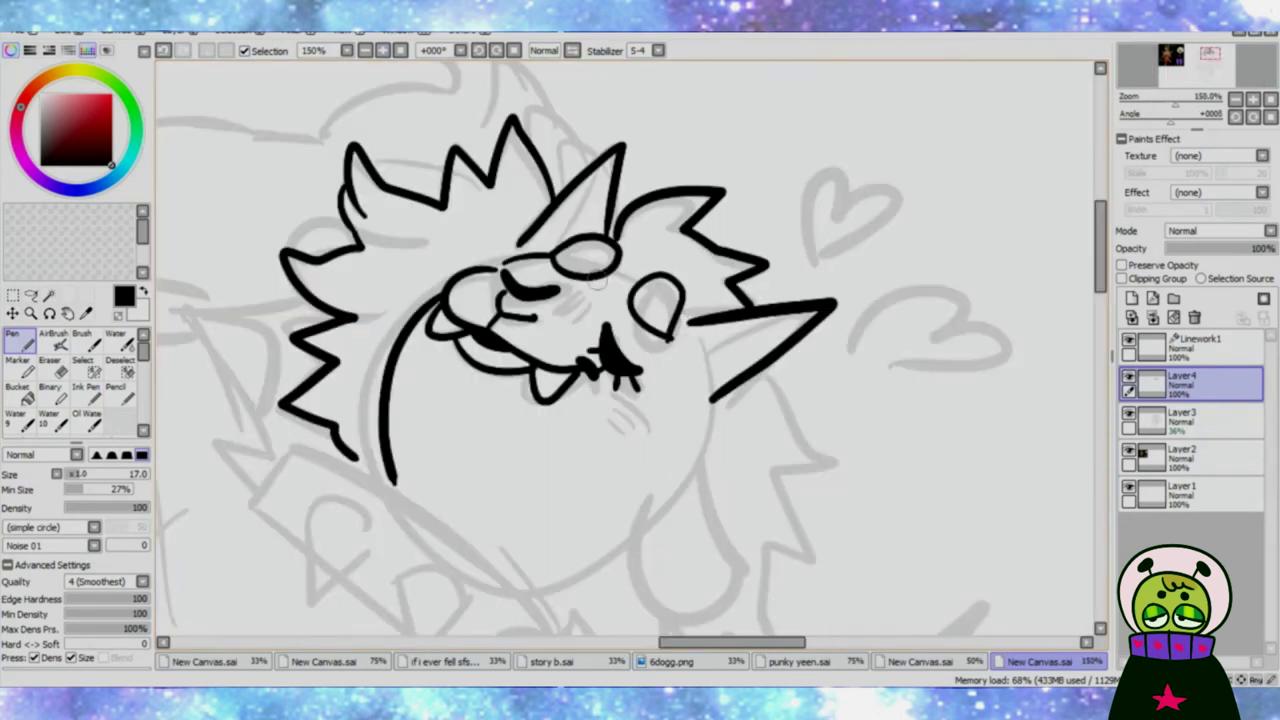
{"action": "scroll", "coordinate": [620, 400], "scroll_direction": "up", "scroll_amount": 2}
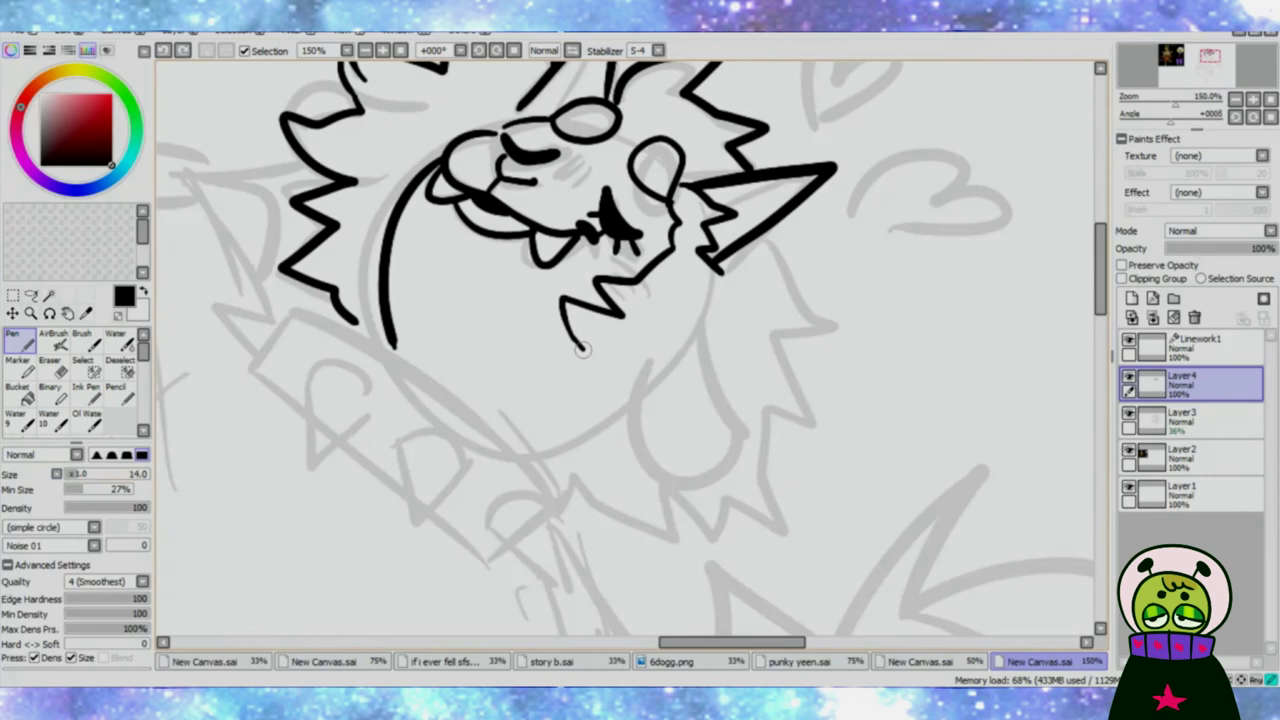
{"action": "left_click_drag", "start_coordinate": [590, 345], "coordinate": [560, 440]}
{"action": "left_click_drag", "start_coordinate": [716, 356], "coordinate": [690, 474]}
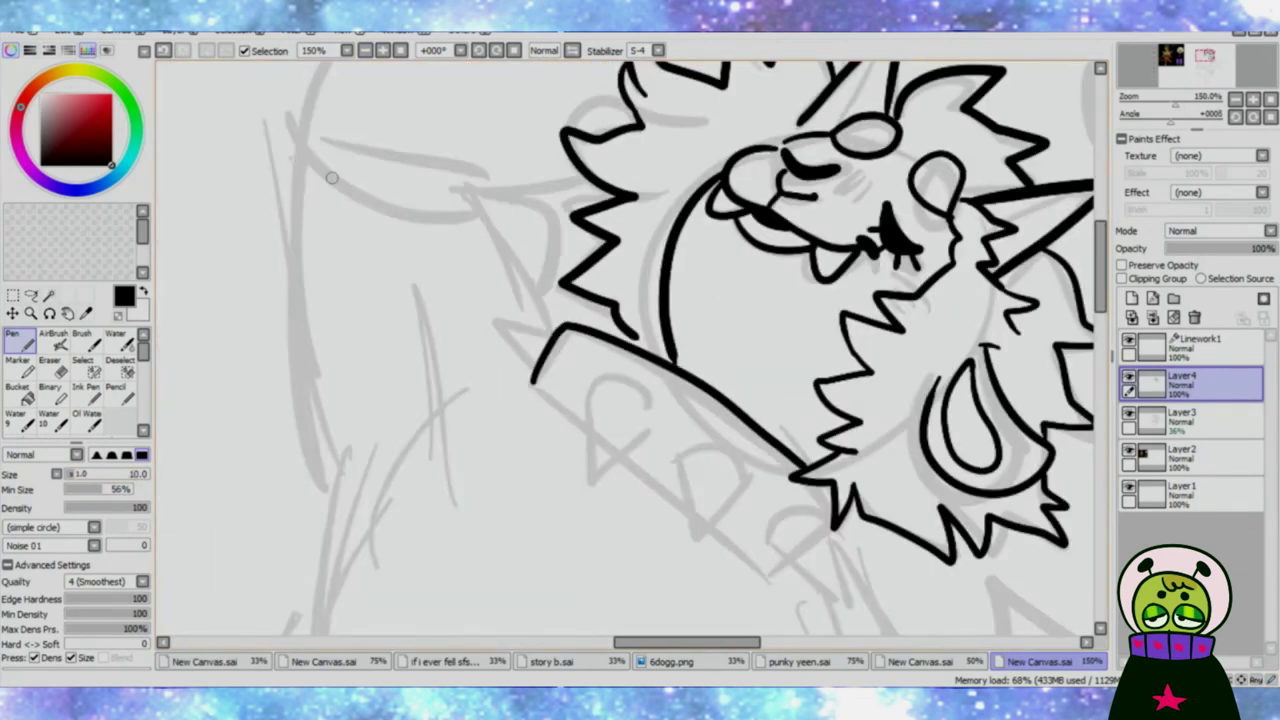
Step: Ink the spiked collar and the raised arm with its clawed hand behind the head
{"action": "scroll", "coordinate": [650, 240], "scroll_direction": "down", "scroll_amount": 3}
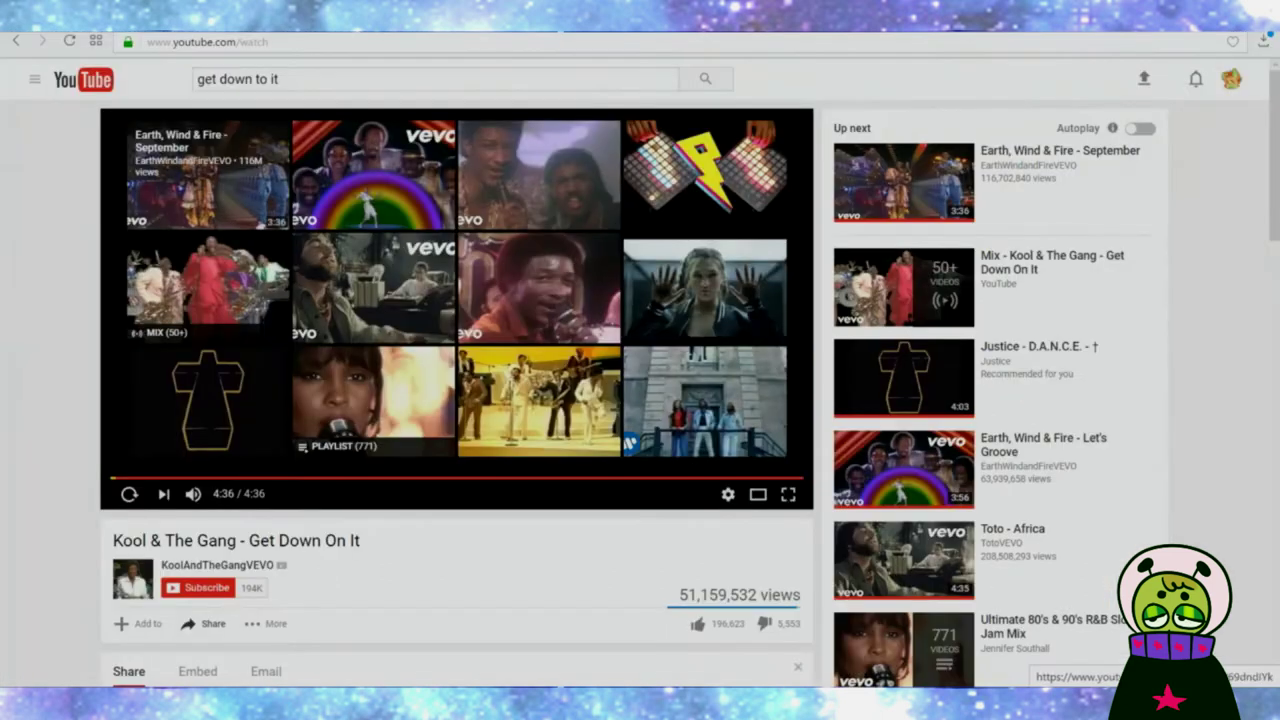
{"action": "left_click_drag", "start_coordinate": [565, 193], "coordinate": [540, 225]}
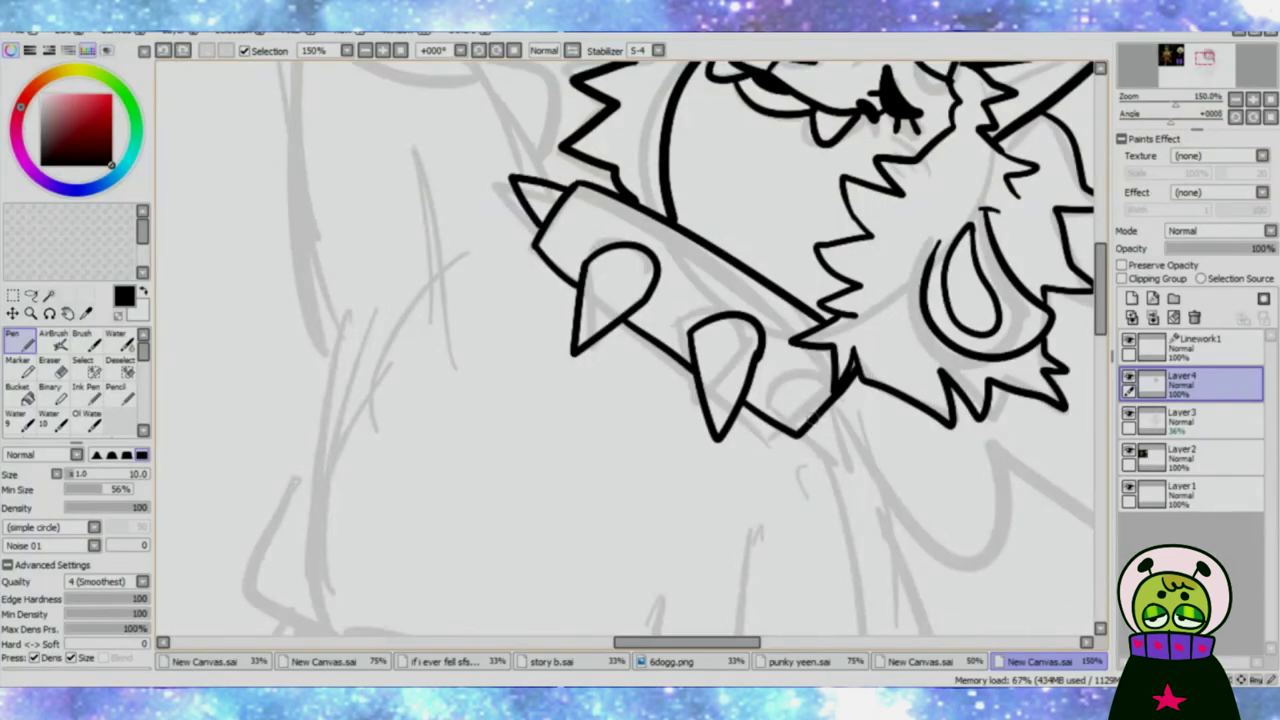
{"action": "scroll", "coordinate": [630, 350], "scroll_direction": "up", "scroll_amount": 8}
{"action": "mouse_move", "coordinate": [302, 358]}
{"action": "left_mouse_down"}
{"action": "mouse_move", "coordinate": [305, 326]}
{"action": "mouse_move", "coordinate": [682, 177]}
{"action": "mouse_move", "coordinate": [770, 212]}
{"action": "left_mouse_up"}
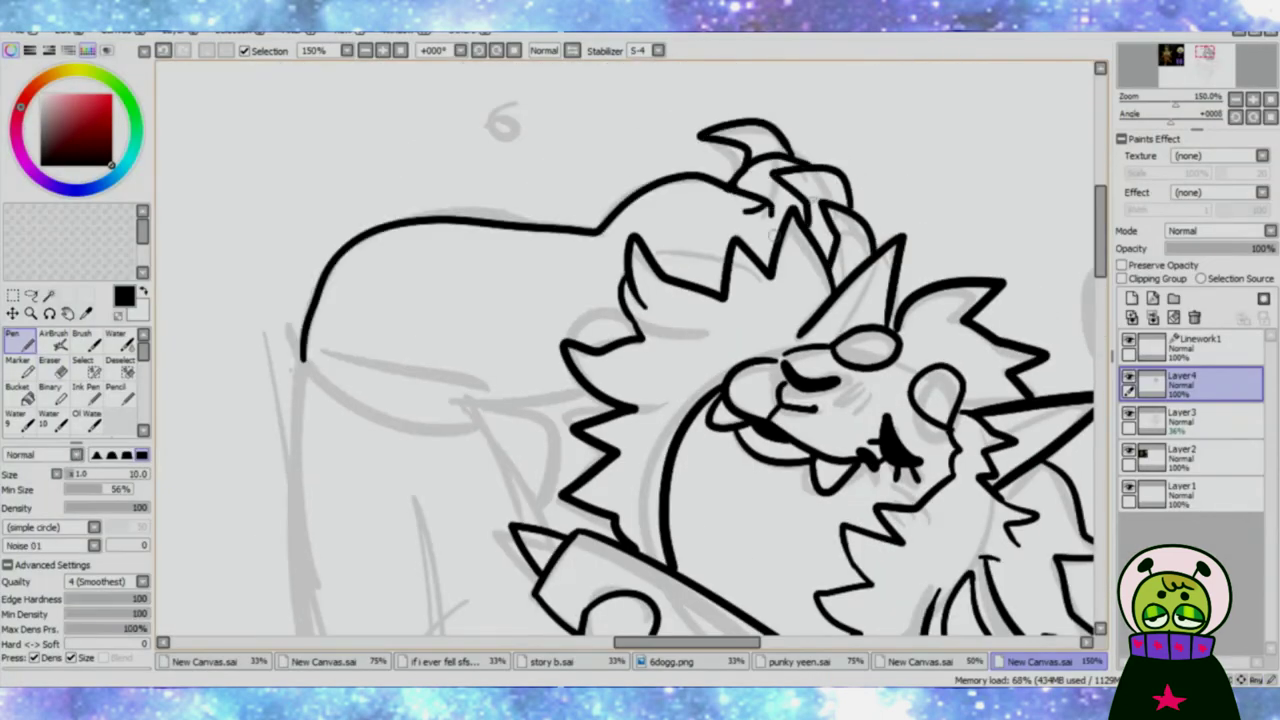
Step: Ink the sweater's sides and bottom hem, including the lowered sleeve and its cuff
{"action": "key", "text": "minus"}
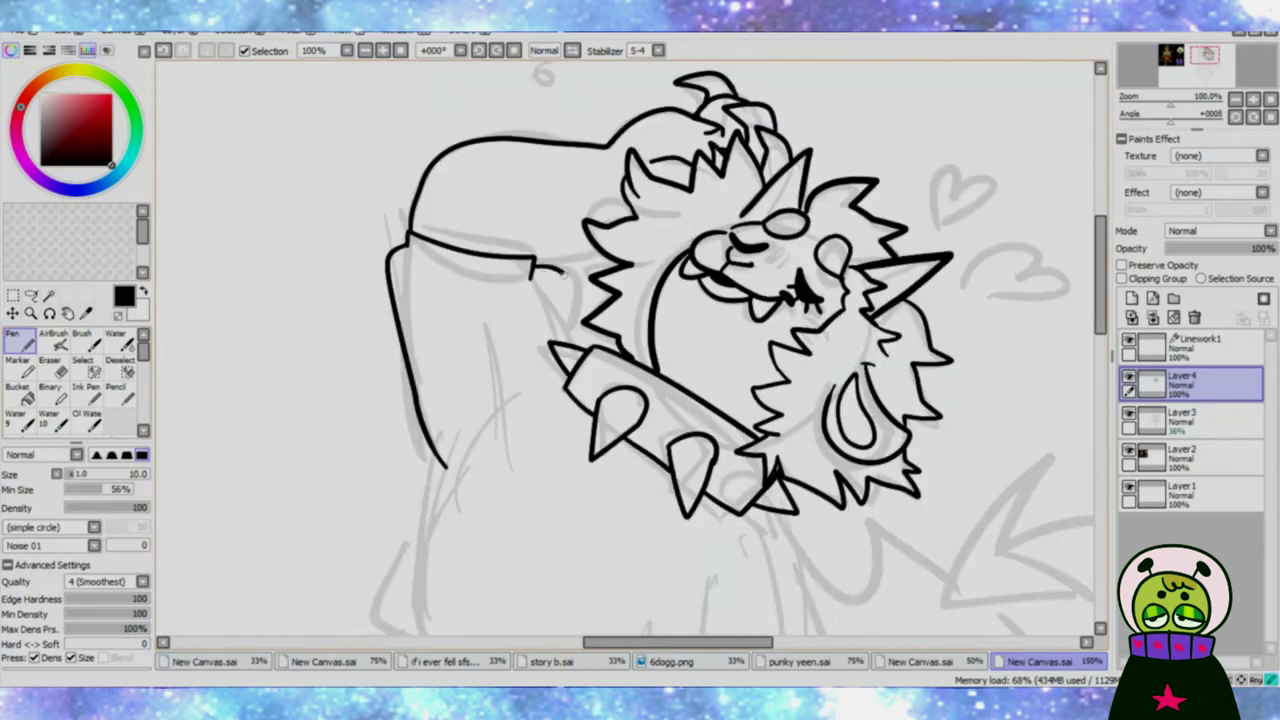
{"action": "key", "text": "minus"}
{"action": "scroll", "coordinate": [625, 350], "scroll_direction": "down", "scroll_amount": 6}
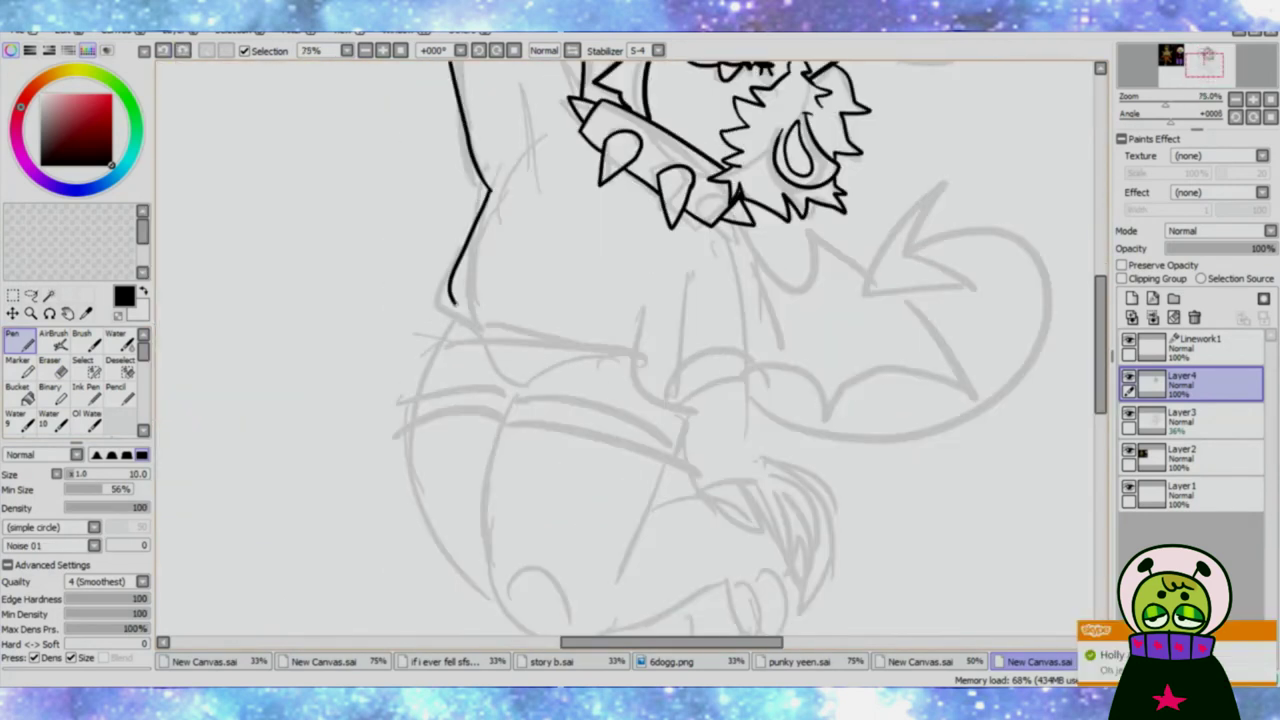
{"action": "left_click_drag", "start_coordinate": [486, 212], "coordinate": [634, 350]}
{"action": "left_click_drag", "start_coordinate": [645, 305], "coordinate": [690, 405]}
{"action": "left_click_drag", "start_coordinate": [775, 330], "coordinate": [752, 378]}
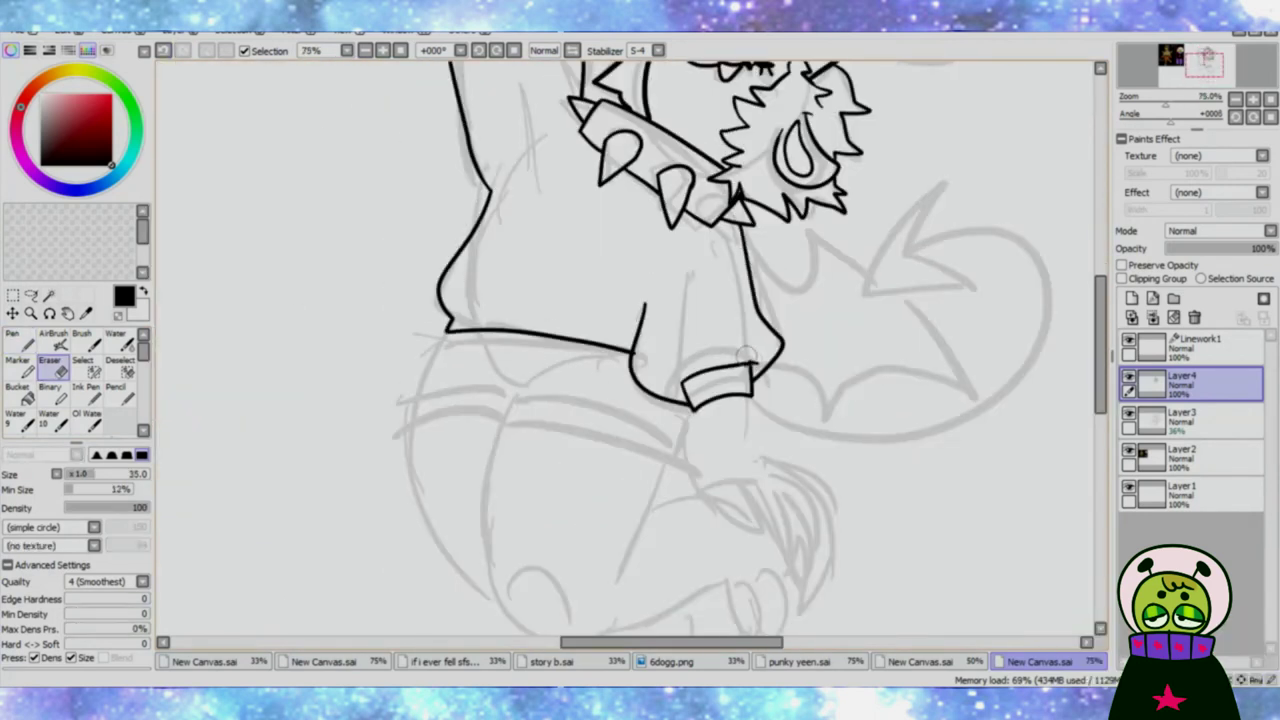
Step: Ink the lowered forearm and clawed hand below the sleeve cuff
{"action": "scroll", "coordinate": [625, 350], "scroll_direction": "up", "scroll_amount": 4}
{"action": "scroll", "coordinate": [625, 350], "scroll_direction": "down", "scroll_amount": 7}
{"action": "scroll", "coordinate": [625, 350], "scroll_direction": "down", "scroll_amount": 1}
{"action": "left_click_drag", "start_coordinate": [692, 234], "coordinate": [746, 346]}
{"action": "mouse_move", "coordinate": [750, 220]}
{"action": "left_mouse_down"}
{"action": "mouse_move", "coordinate": [766, 284]}
{"action": "mouse_move", "coordinate": [762, 360]}
{"action": "left_mouse_up"}
Step: Ink the shorts with their crotch creases, folded leg hems and side pocket detail
{"action": "key", "text": "plus"}
{"action": "key", "text": "minus"}
{"action": "key", "text": "plus"}
{"action": "left_click_drag", "start_coordinate": [433, 115], "coordinate": [485, 163]}
{"action": "left_click_drag", "start_coordinate": [333, 184], "coordinate": [480, 168]}
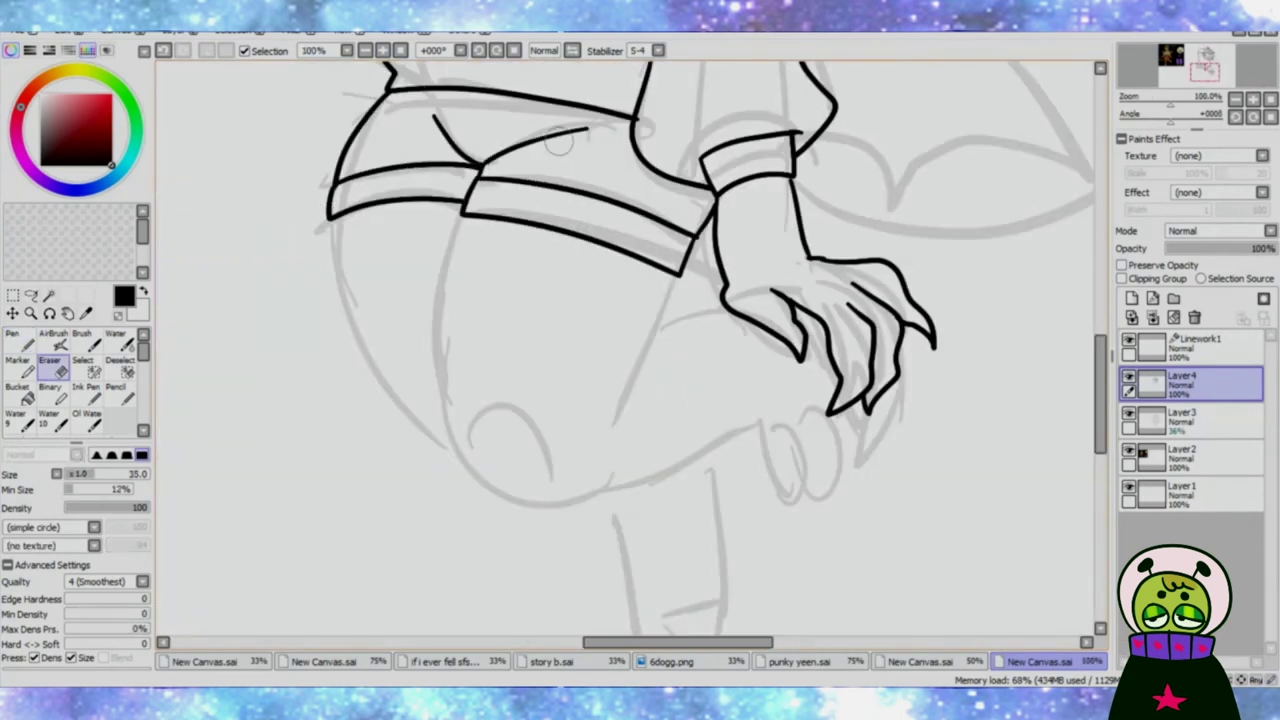
{"action": "scroll", "coordinate": [630, 350], "scroll_direction": "up", "scroll_amount": 5}
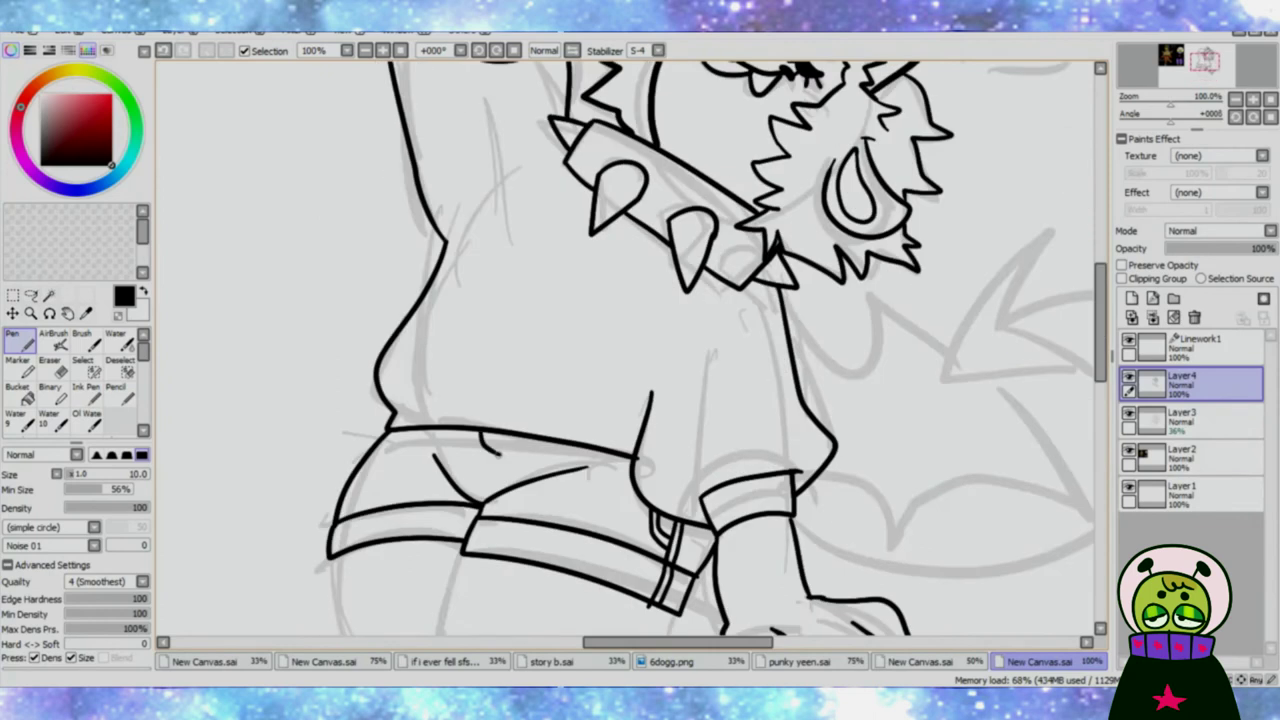
Step: Ink the thighs and bent knee beneath the shorts
{"action": "scroll", "coordinate": [630, 350], "scroll_direction": "down", "scroll_amount": 6}
{"action": "scroll", "coordinate": [1031, 336], "scroll_direction": "down", "scroll_amount": 3}
{"action": "left_click_drag", "start_coordinate": [705, 190], "coordinate": [719, 354]}
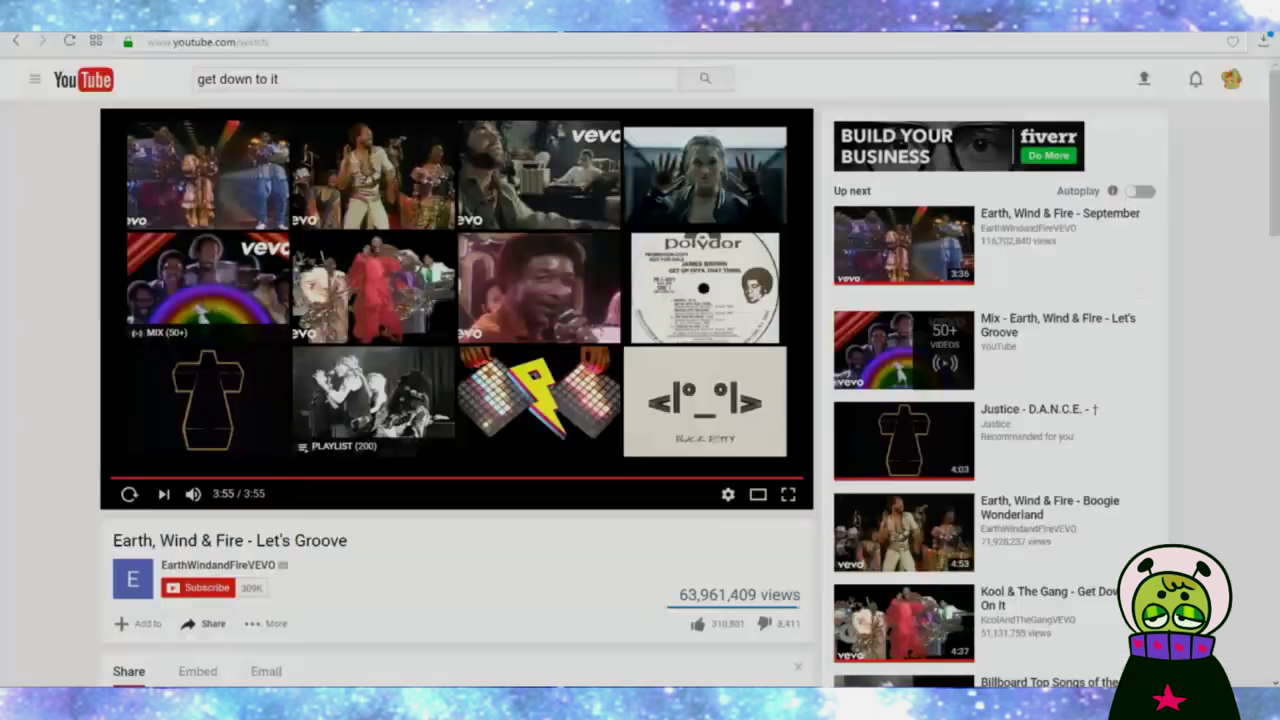
Step: Switch to YouTube, search for "atomic dog" and return to the drawing
{"action": "key", "text": "alt+Tab"}
{"action": "triple_click", "coordinate": [237, 79]}
{"action": "type", "text": "atomic dog"}
{"action": "key", "text": "Return"}
{"action": "key", "text": "alt+Tab"}
Step: Lower the opacity of the red sketch on Layer5 to 38% and make Layer4 active for inking
{"action": "scroll", "coordinate": [560, 315], "scroll_direction": "down", "scroll_amount": 5}
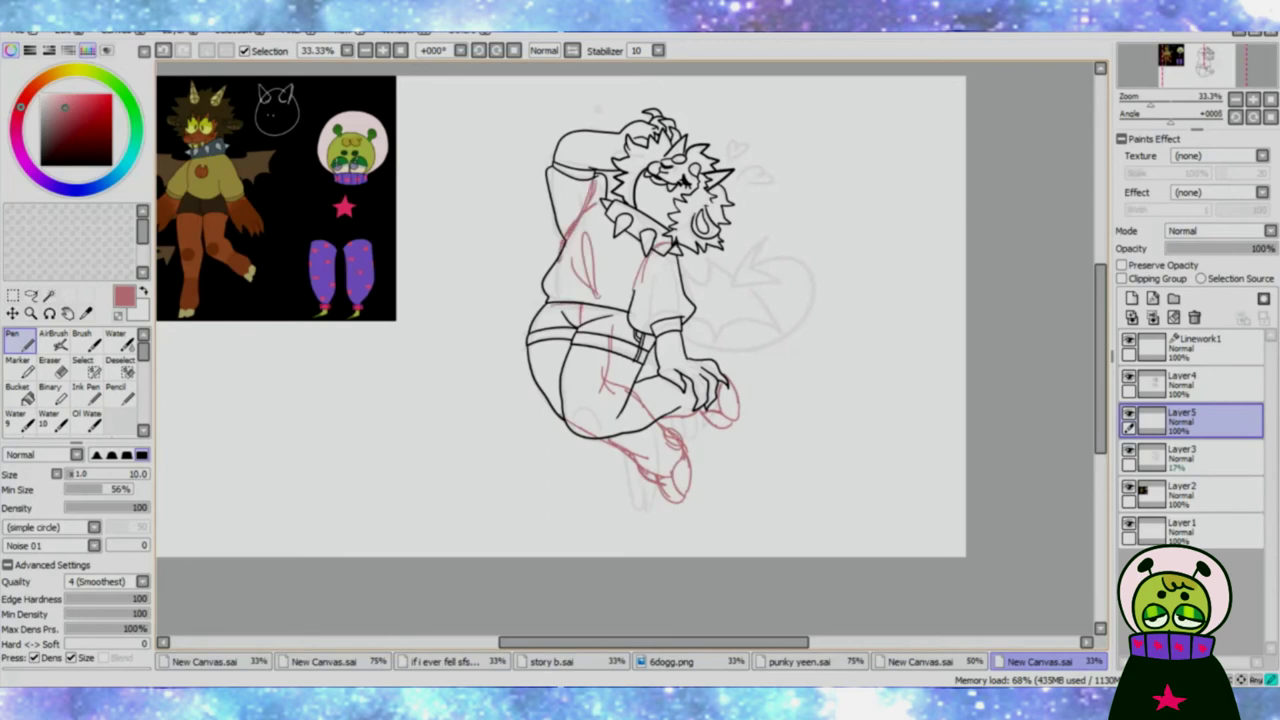
{"action": "left_click_drag", "start_coordinate": [1270, 248], "coordinate": [1196, 248]}
{"action": "left_click", "coordinate": [1190, 384]}
Step: Ink the lower leg and both hoofed feet along the red sketch
{"action": "scroll", "coordinate": [660, 440], "scroll_direction": "up", "scroll_amount": 4}
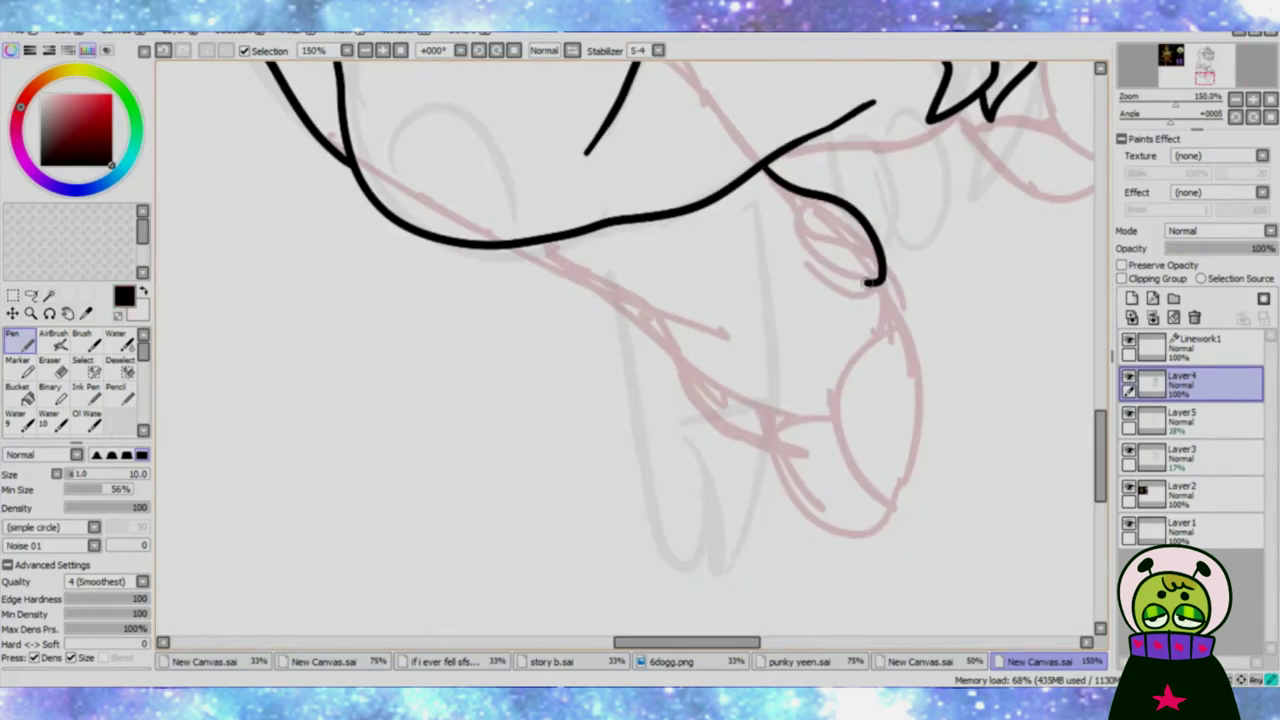
{"action": "scroll", "coordinate": [665, 300], "scroll_direction": "down", "scroll_amount": 2}
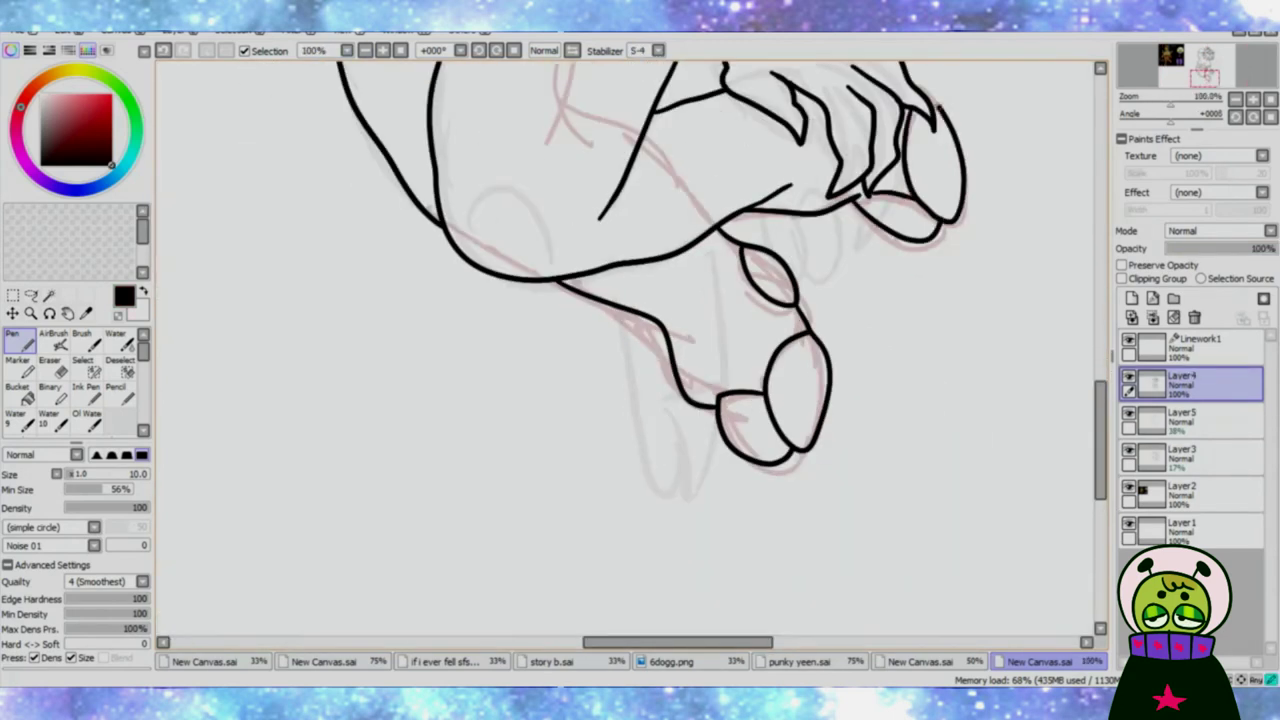
Step: Ink the bat wing behind the lowered arm, including its long upper edge and scalloped lower edge
{"action": "scroll", "coordinate": [630, 345], "scroll_direction": "up", "scroll_amount": 3}
{"action": "scroll", "coordinate": [630, 345], "scroll_direction": "up", "scroll_amount": 5}
{"action": "scroll", "coordinate": [630, 345], "scroll_direction": "down", "scroll_amount": 4}
{"action": "left_click_drag", "start_coordinate": [749, 286], "coordinate": [857, 451]}
{"action": "left_click_drag", "start_coordinate": [856, 404], "coordinate": [584, 492]}
{"action": "scroll", "coordinate": [630, 345], "scroll_direction": "down", "scroll_amount": 4}
{"action": "scroll", "coordinate": [630, 345], "scroll_direction": "up", "scroll_amount": 4}
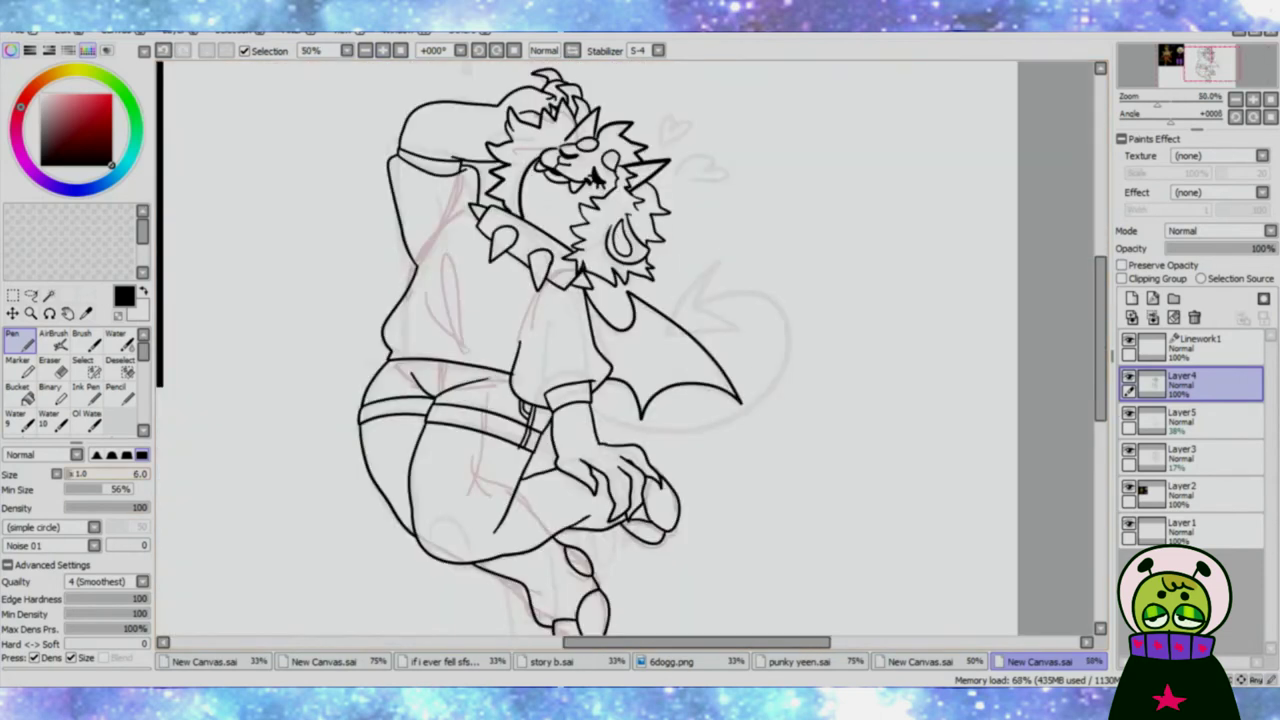
Step: Ink the finer head details: inner ear ridges, horn lines and the fur tuft on the forehead
{"action": "scroll", "coordinate": [630, 345], "scroll_direction": "down", "scroll_amount": 3}
{"action": "scroll", "coordinate": [630, 345], "scroll_direction": "up", "scroll_amount": 3}
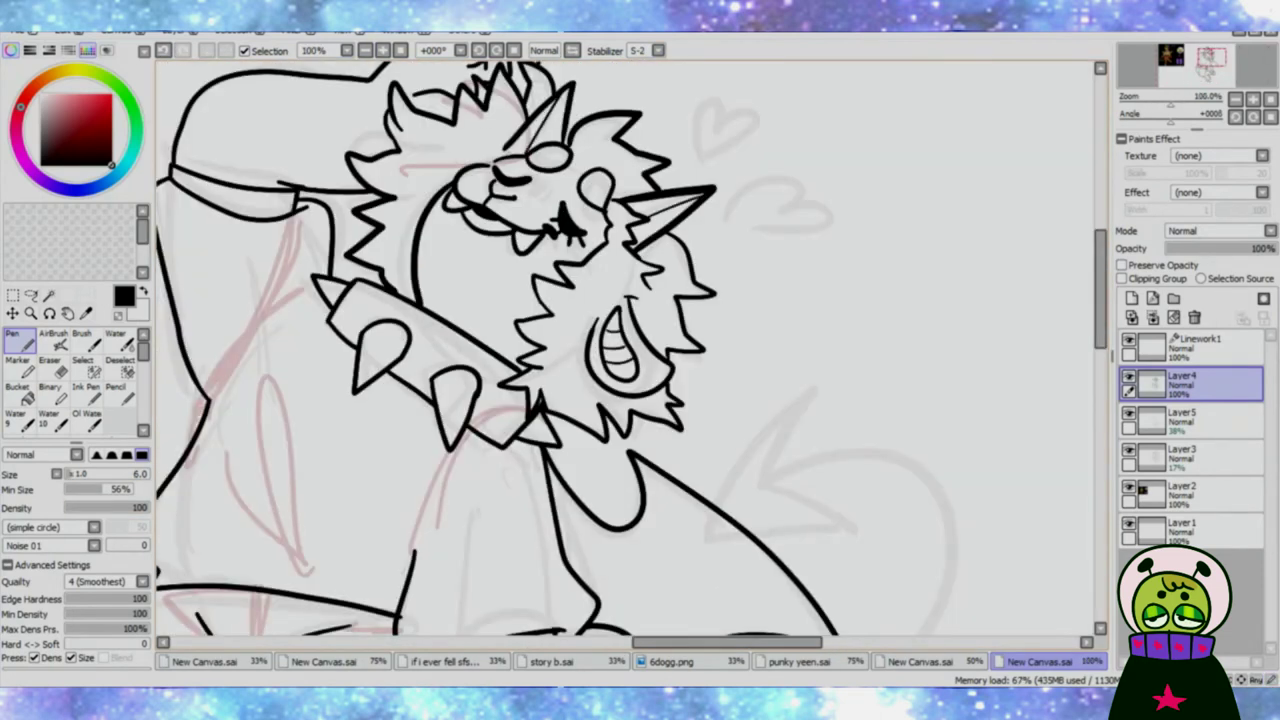
{"action": "scroll", "coordinate": [630, 345], "scroll_direction": "up", "scroll_amount": 1}
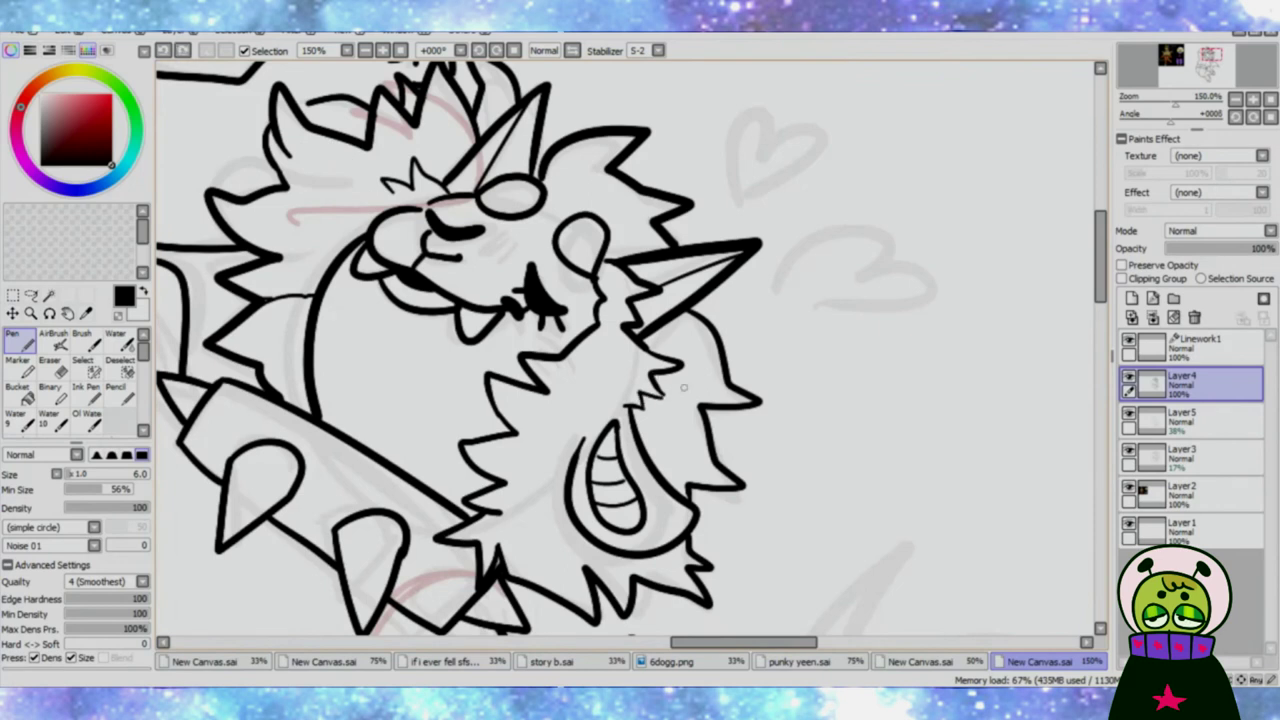
{"action": "key", "text": "Delete"}
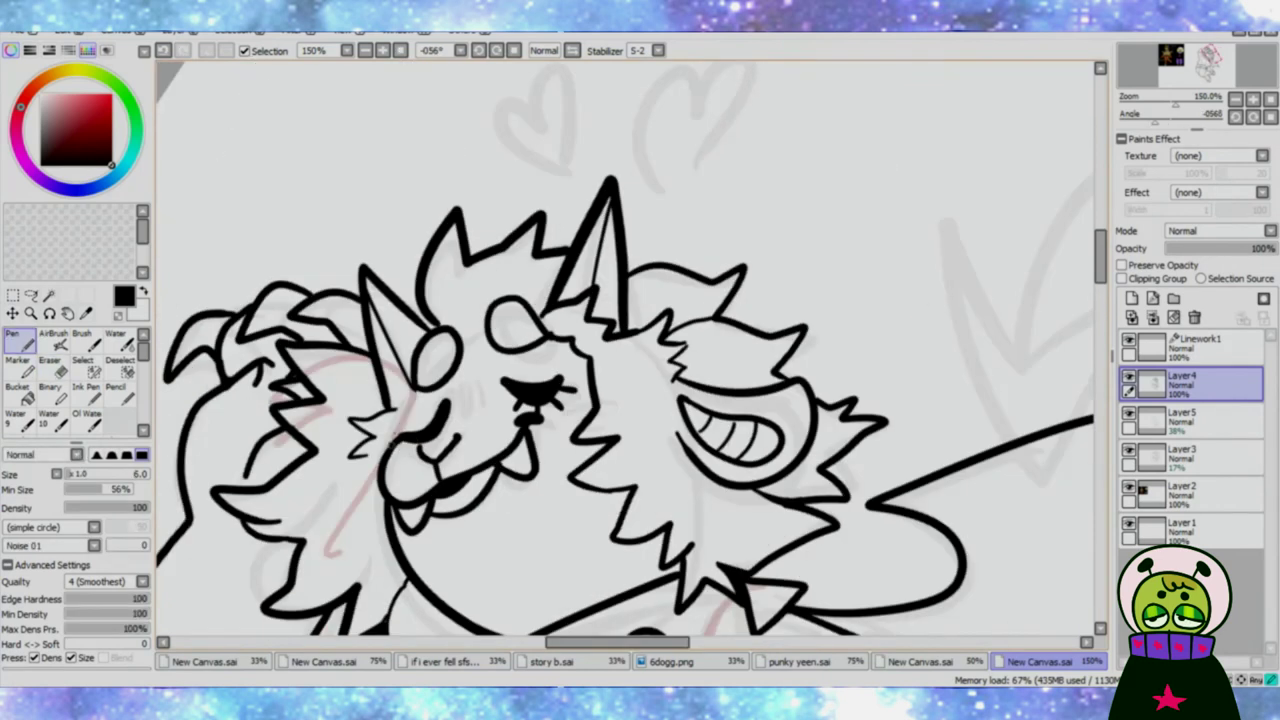
{"action": "scroll", "coordinate": [630, 345], "scroll_direction": "down", "scroll_amount": 2}
Step: Ink the front seam of the shorts and the fabric folds on the sweater
{"action": "key", "text": "End"}
{"action": "key", "text": "End"}
{"action": "key", "text": "End"}
{"action": "scroll", "coordinate": [630, 345], "scroll_direction": "up", "scroll_amount": 2}
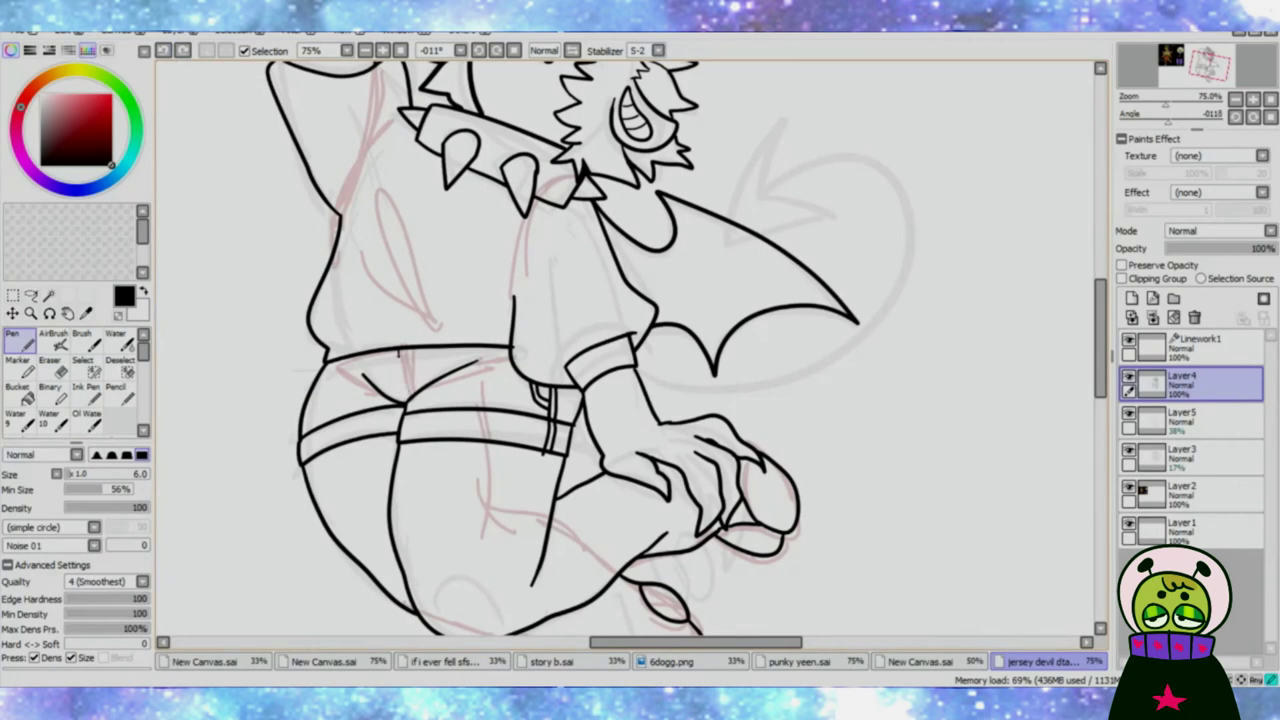
{"action": "left_click_drag", "start_coordinate": [403, 350], "coordinate": [410, 388]}
{"action": "scroll", "coordinate": [630, 350], "scroll_direction": "up", "scroll_amount": 3}
{"action": "left_click_drag", "start_coordinate": [370, 316], "coordinate": [383, 385]}
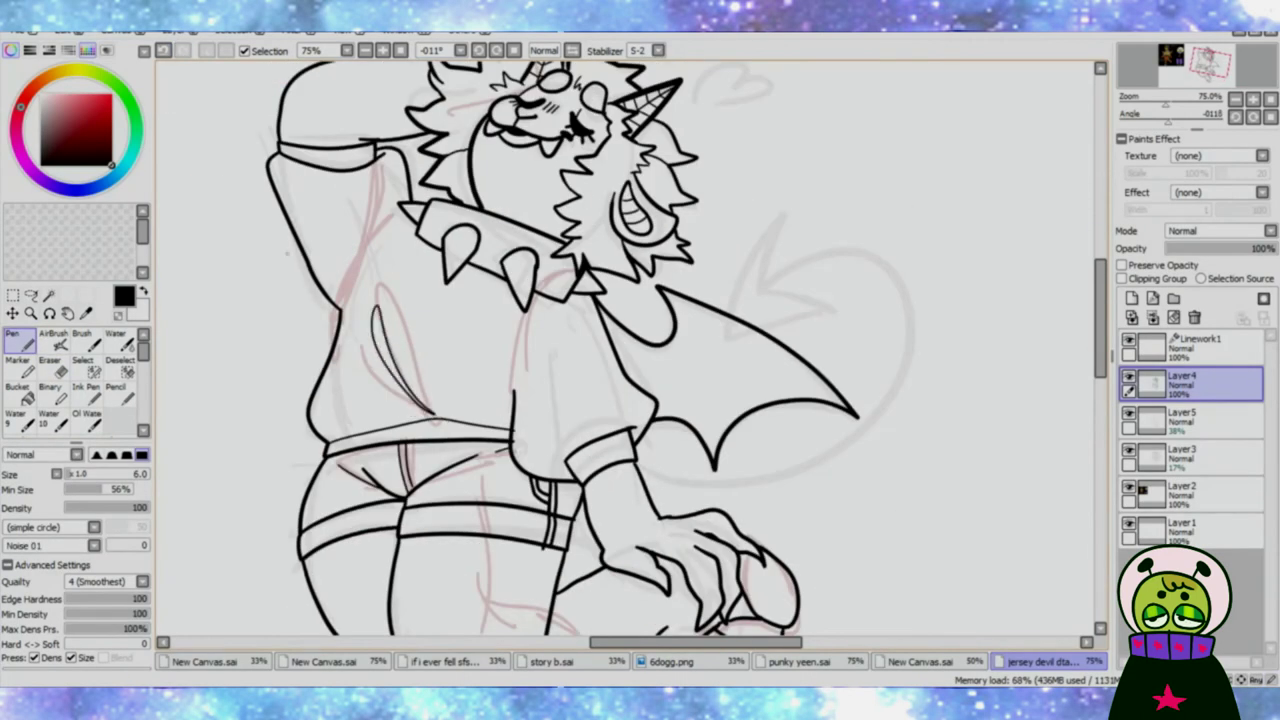
{"action": "scroll", "coordinate": [366, 70], "scroll_direction": "up", "scroll_amount": 3}
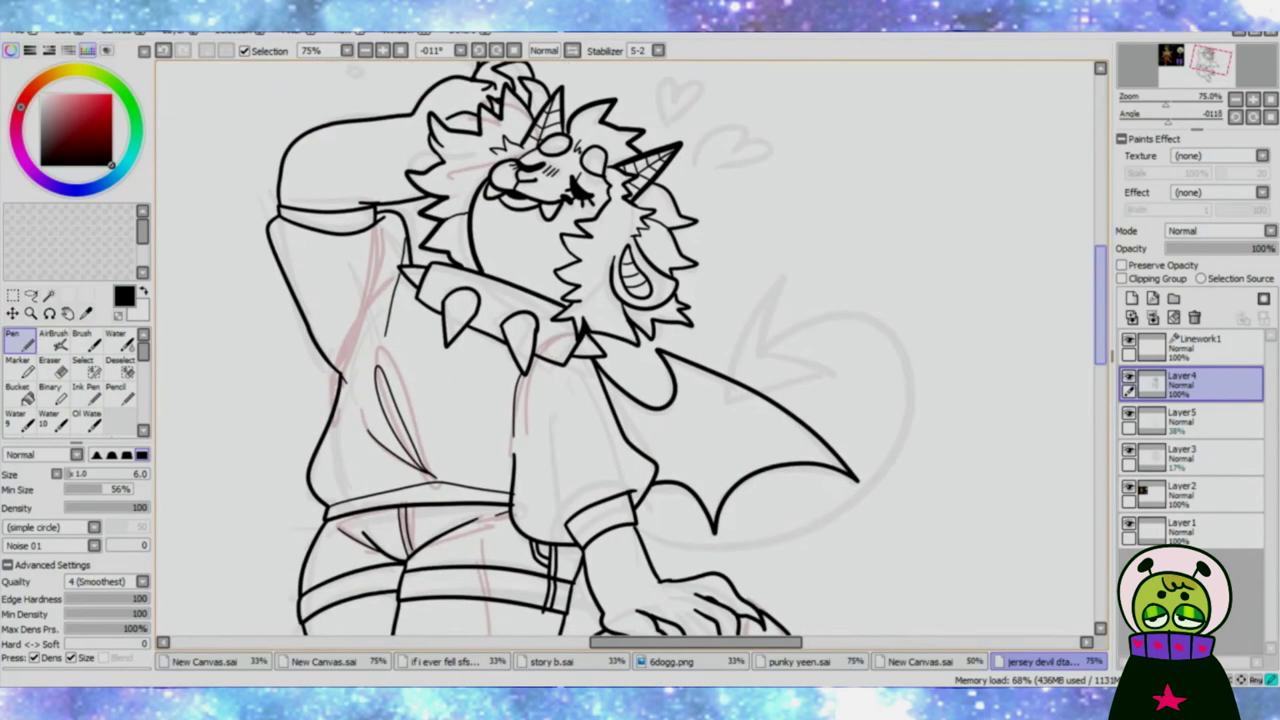
Step: Try inking the curled tail with a solid arrow-shaped tip on Layer6
{"action": "left_click", "coordinate": [382, 50]}
{"action": "left_click", "coordinate": [382, 50]}
{"action": "left_click", "coordinate": [382, 50]}
{"action": "left_click", "coordinate": [382, 50]}
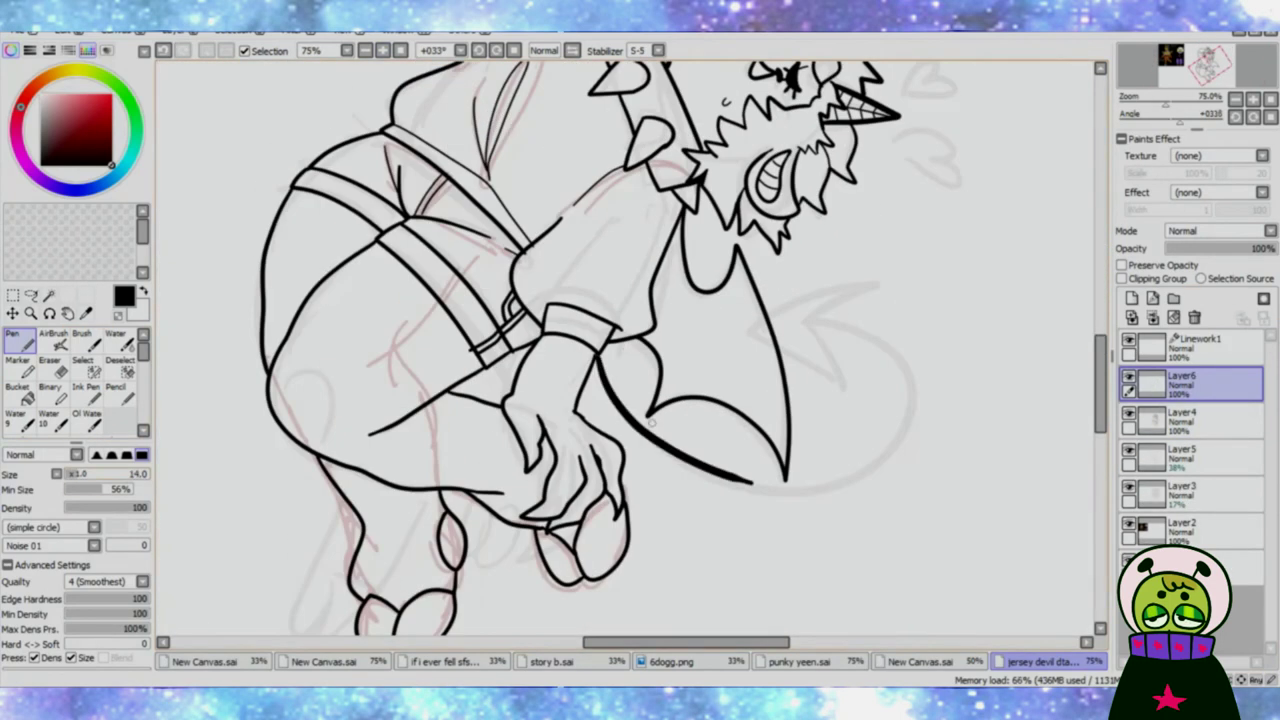
{"action": "left_click_drag", "start_coordinate": [651, 422], "coordinate": [857, 329]}
{"action": "left_click_drag", "start_coordinate": [600, 370], "coordinate": [800, 400]}
{"action": "left_click_drag", "start_coordinate": [598, 290], "coordinate": [624, 246]}
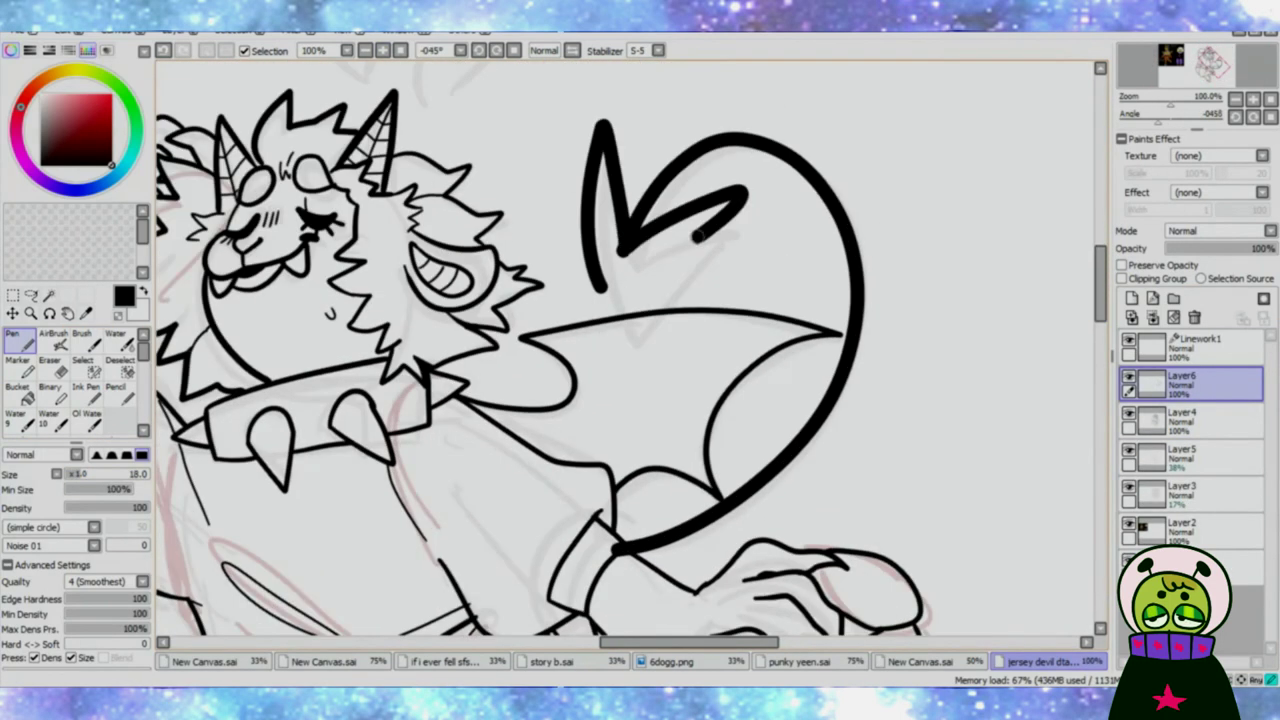
{"action": "key", "text": "e"}
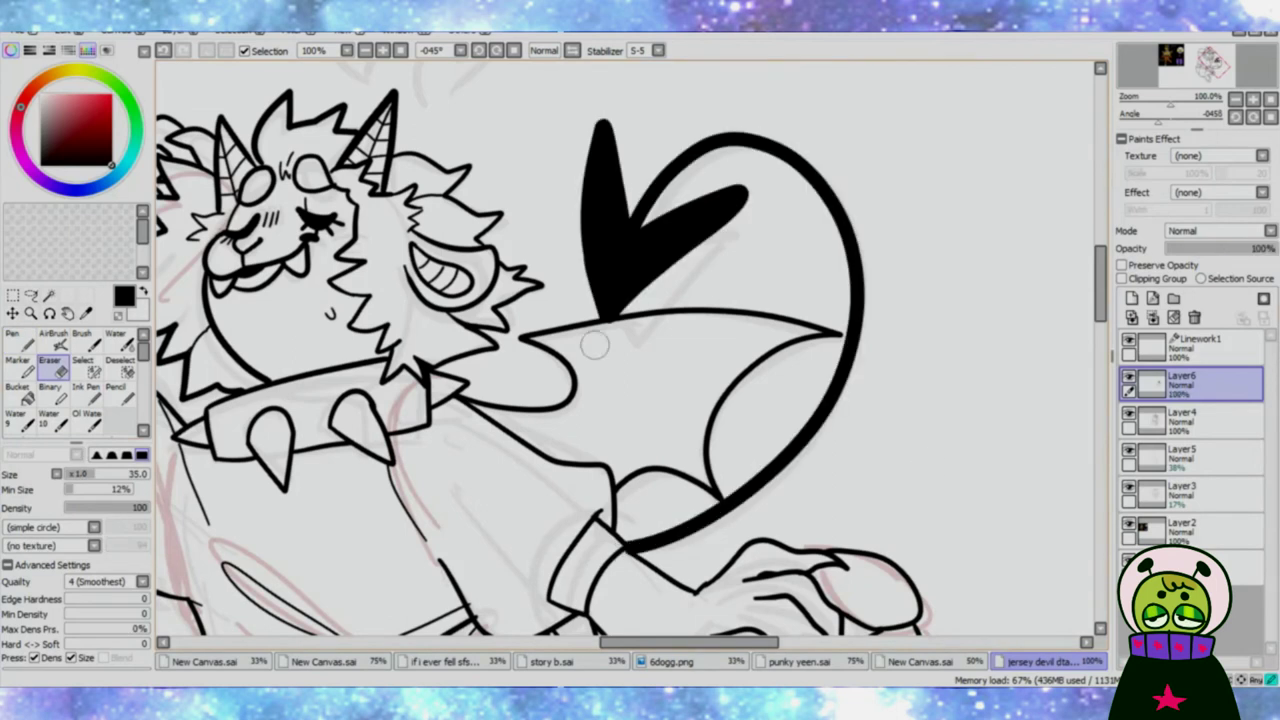
Step: Try thickening the tail's curve with a size 25 pen and undo the tail strokes
{"action": "left_click", "coordinate": [365, 50]}
{"action": "left_click", "coordinate": [382, 50]}
{"action": "key", "text": "n"}
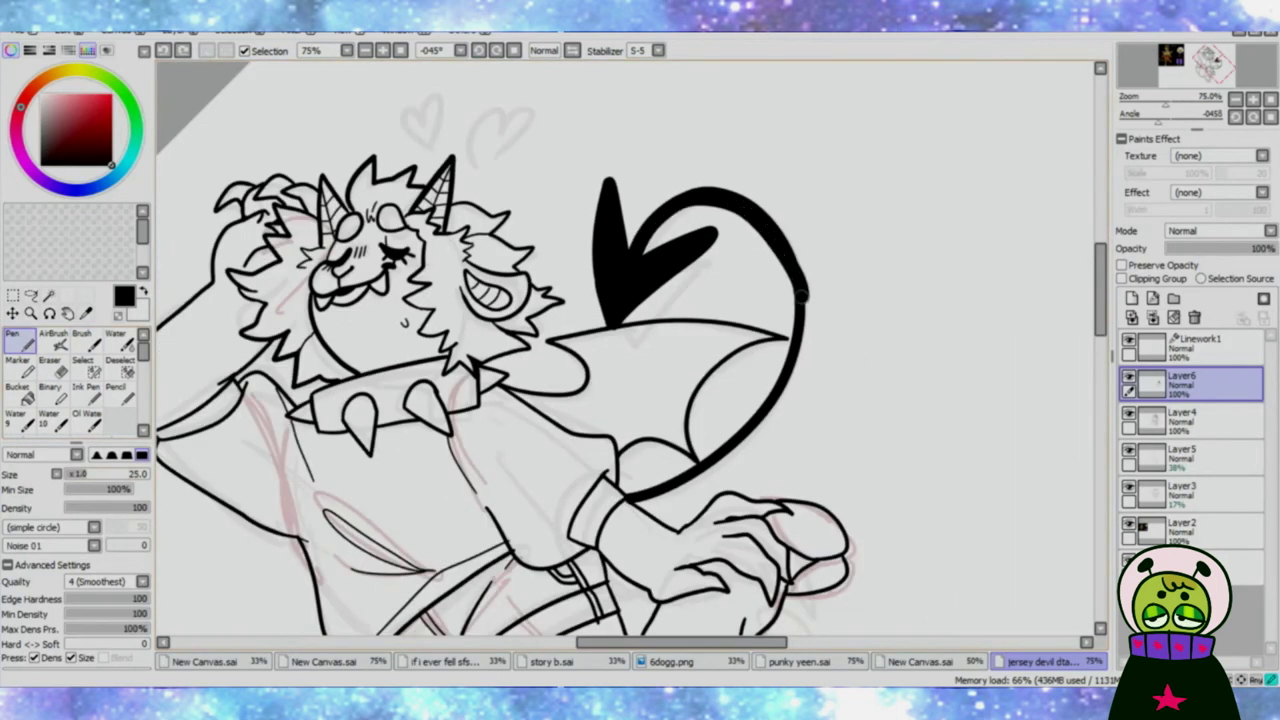
{"action": "left_click", "coordinate": [1194, 248]}
{"action": "key", "text": "ctrl+z"}
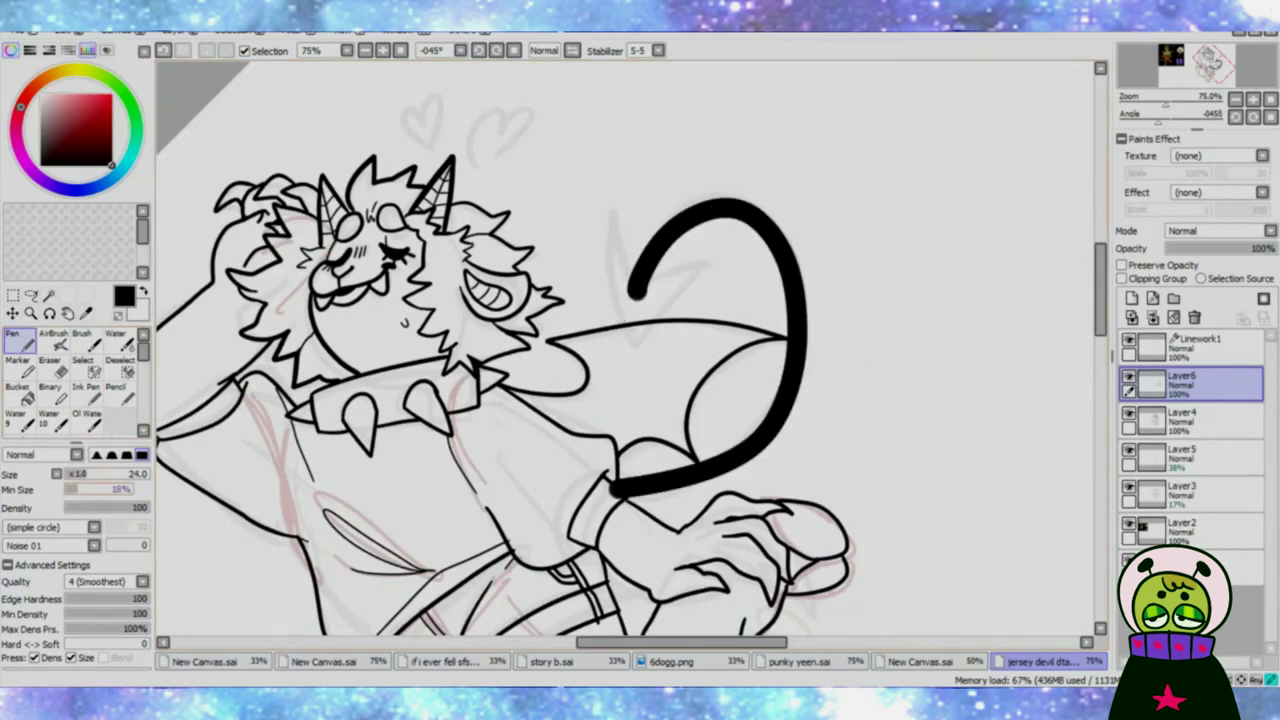
Step: Redraw the thick curled tail with a size 24 pen and finish its arrow-shaped tip
{"action": "left_click_drag", "start_coordinate": [705, 255], "coordinate": [728, 298]}
{"action": "left_click_drag", "start_coordinate": [705, 245], "coordinate": [745, 284]}
{"action": "key", "text": "Home"}
{"action": "key", "text": "e"}
Step: Move Layer6 with the tail beneath Layer4 and name the sketch and reference layers "sketch" and "ref"
{"action": "left_click", "coordinate": [1215, 62]}
{"action": "key", "text": "minus"}
{"action": "key", "text": "minus"}
{"action": "left_click_drag", "start_coordinate": [1190, 384], "coordinate": [1190, 420]}
{"action": "left_click", "coordinate": [1190, 457]}
{"action": "left_click", "coordinate": [1128, 457]}
{"action": "double_click", "coordinate": [1190, 450]}
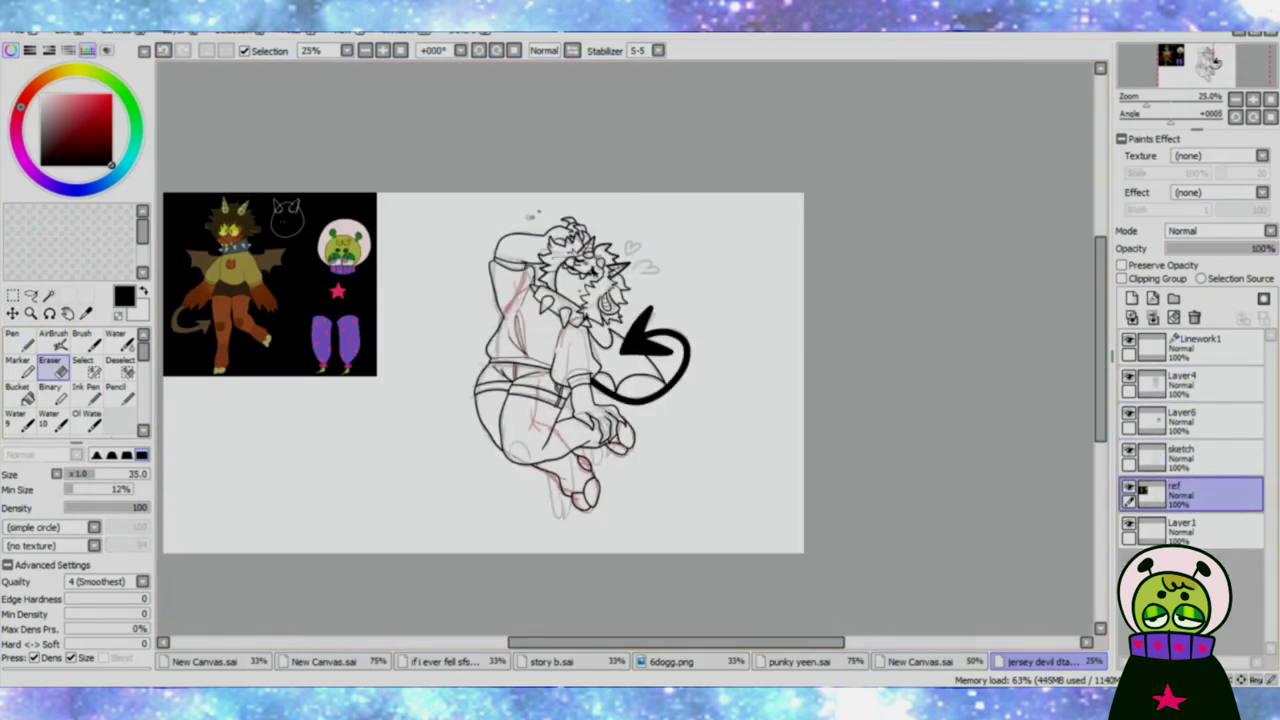
{"action": "type", "text": "sketch"}
{"action": "key", "text": "Return"}
Step: Name the tail layer "tail" and the linework layer "main line", and hide the sketch layer
{"action": "left_click", "coordinate": [1190, 420]}
{"action": "double_click", "coordinate": [1190, 380]}
{"action": "type", "text": "tail"}
{"action": "key", "text": "Return"}
{"action": "left_click", "coordinate": [1128, 457]}
Step: Sample brown from the reference character and select the figure by inverting a Magic Wand background selection made on the main line layer
{"action": "left_click", "coordinate": [85, 313]}
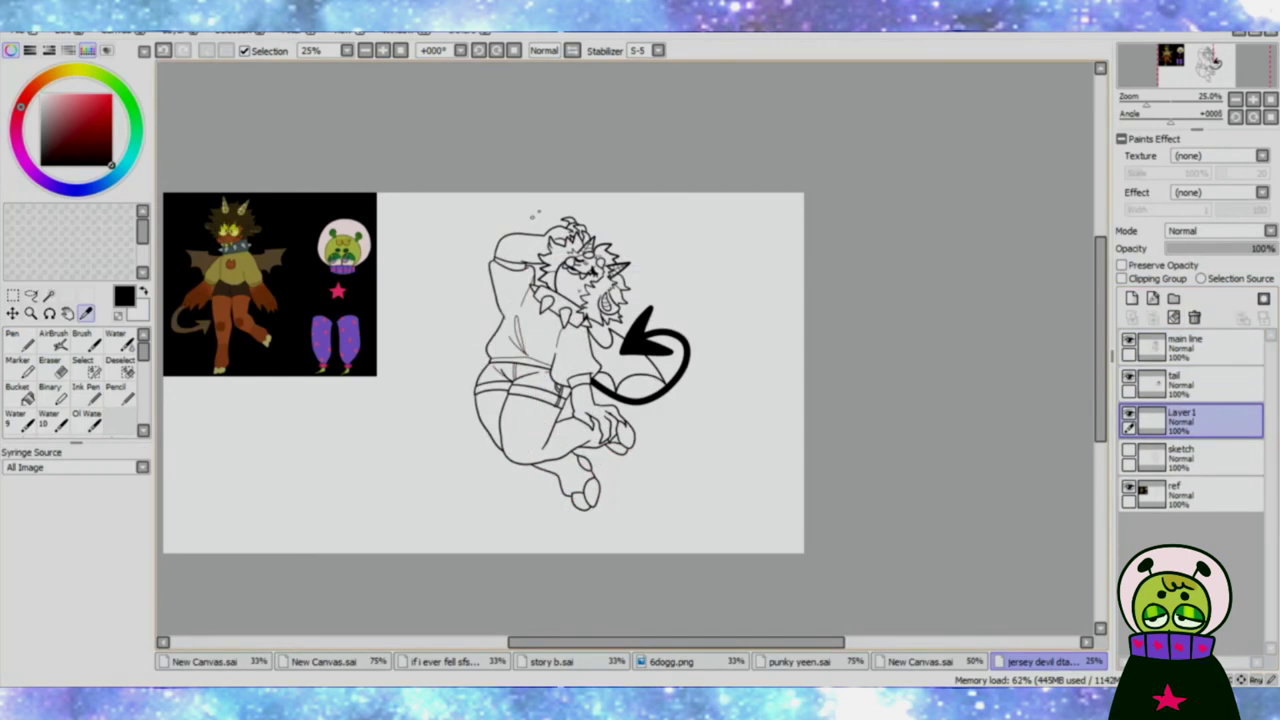
{"action": "left_click", "coordinate": [225, 310]}
{"action": "left_click", "coordinate": [49, 295]}
{"action": "left_click", "coordinate": [1190, 345]}
{"action": "left_click", "coordinate": [700, 480]}
{"action": "key", "text": "plus"}
{"action": "key", "text": "plus"}
{"action": "left_click", "coordinate": [85, 363]}
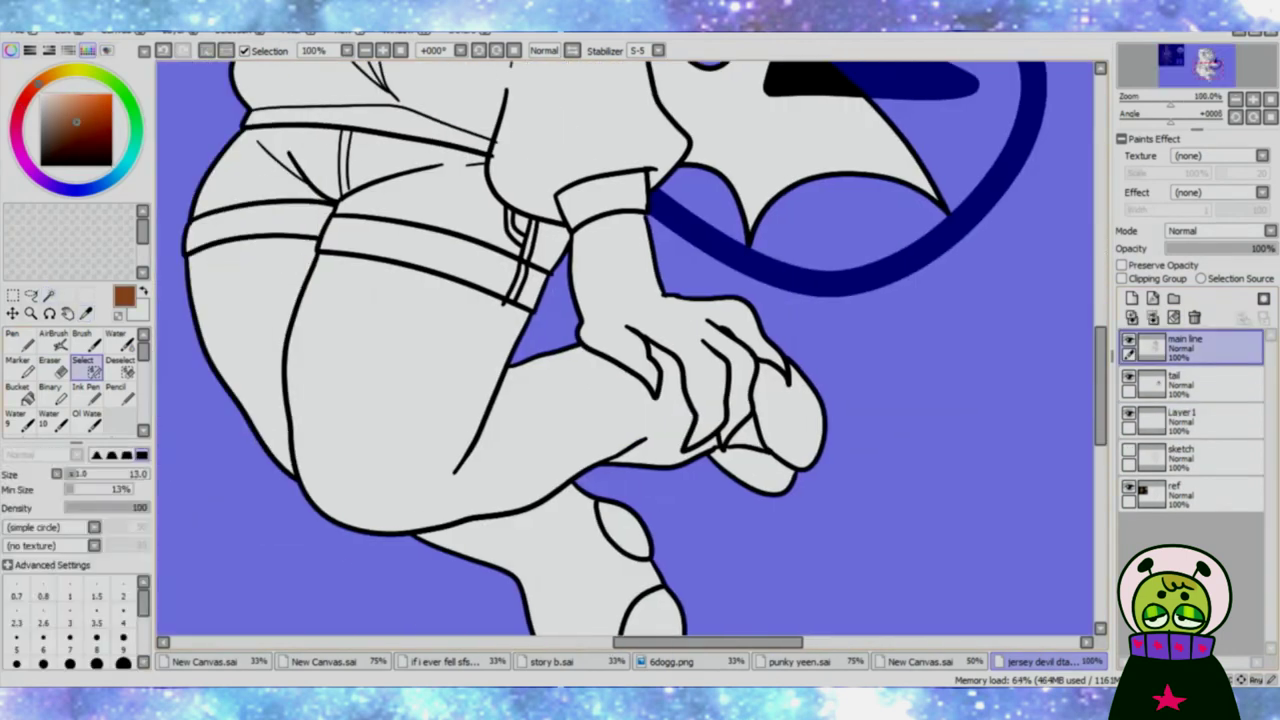
{"action": "scroll", "coordinate": [557, 407], "scroll_direction": "up", "scroll_amount": 8}
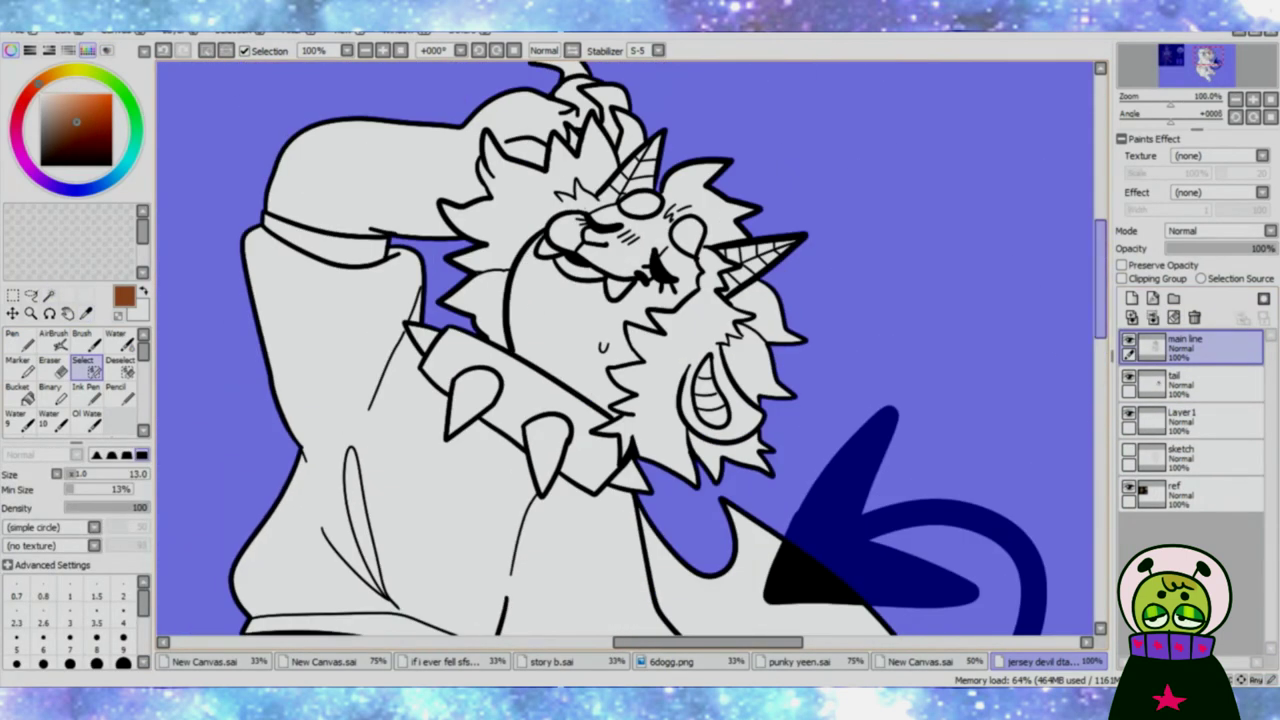
{"action": "key", "text": "ctrl+i"}
Step: Set the stabilizer to 5 and fill the selected figure with the sampled brown on a new layer below the linework
{"action": "key", "text": "minus"}
{"action": "key", "text": "minus"}
{"action": "left_click", "coordinate": [648, 50]}
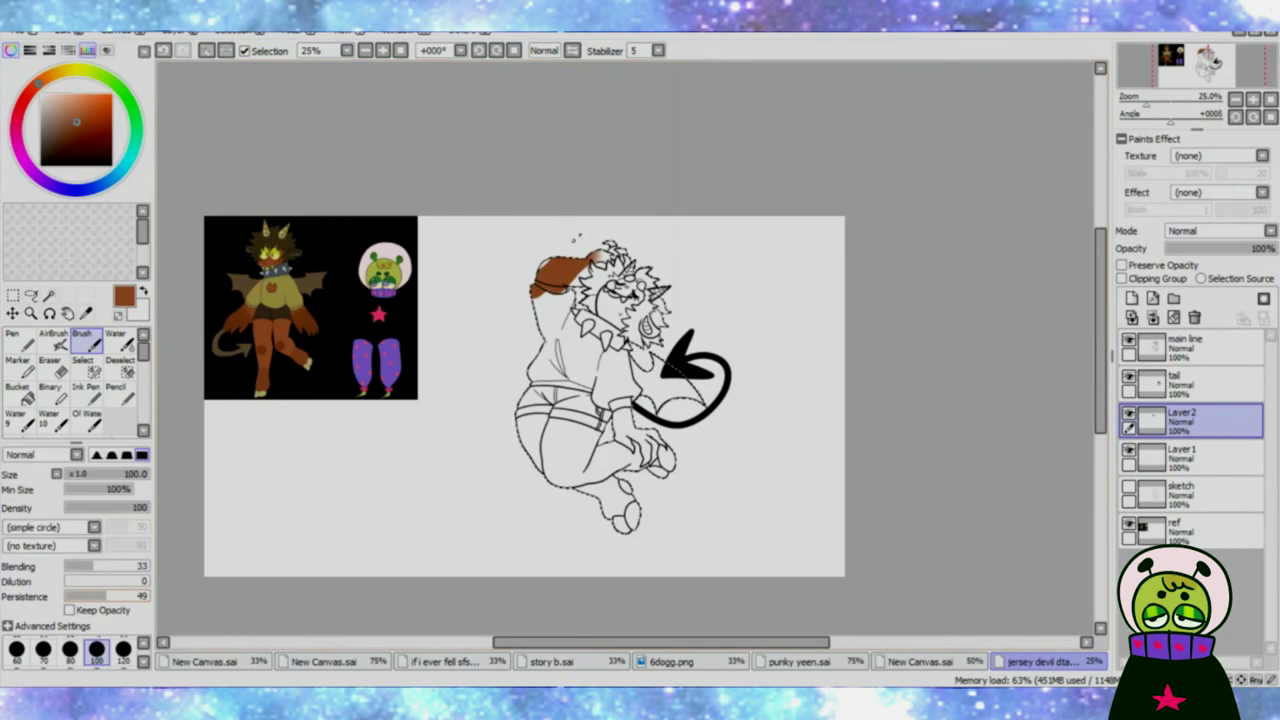
{"action": "left_click", "coordinate": [645, 122]}
{"action": "left_click_drag", "start_coordinate": [590, 300], "coordinate": [620, 500]}
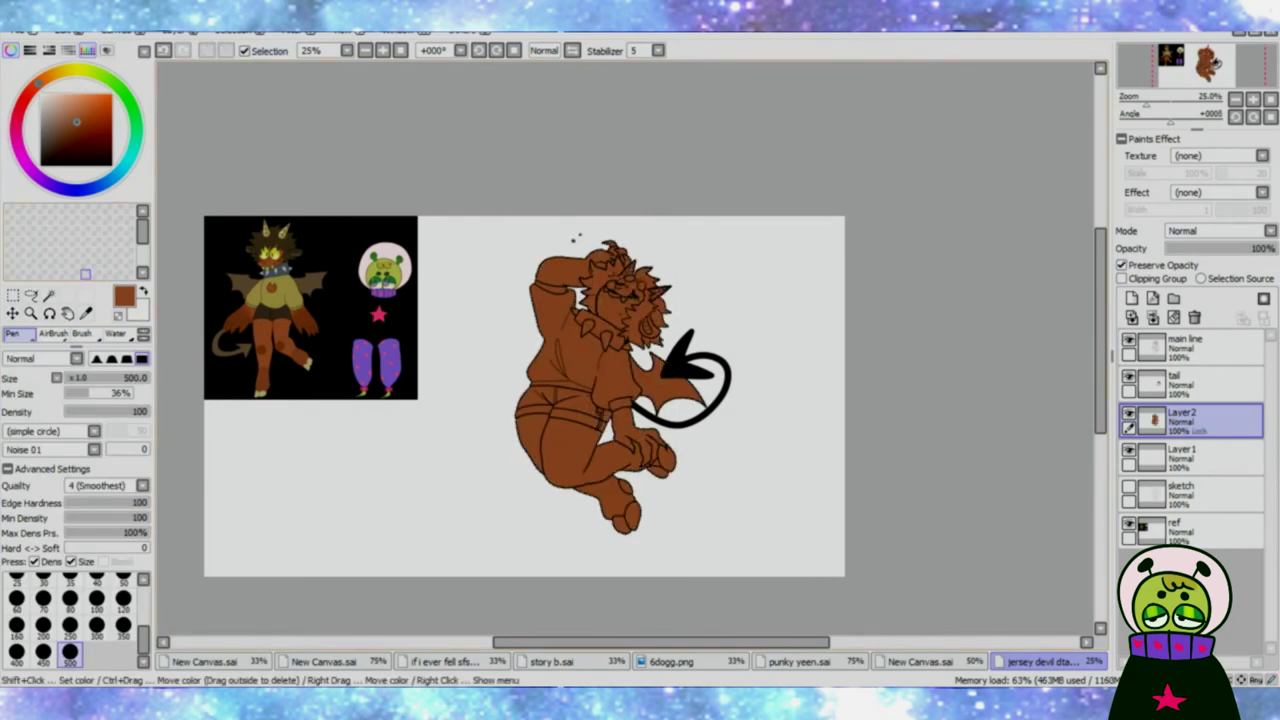
Step: Paint the raised forearm and hand and the front knee patch with darker browns sampled from the reference character
{"action": "key", "text": "plus"}
{"action": "left_click_drag", "start_coordinate": [491, 463], "coordinate": [490, 478]}
{"action": "scroll", "coordinate": [620, 350], "scroll_direction": "left", "scroll_amount": 5}
{"action": "key", "text": "b"}
{"action": "scroll", "coordinate": [885, 160], "scroll_direction": "left", "scroll_amount": 1}
{"action": "scroll", "coordinate": [885, 160], "scroll_direction": "up", "scroll_amount": 3}
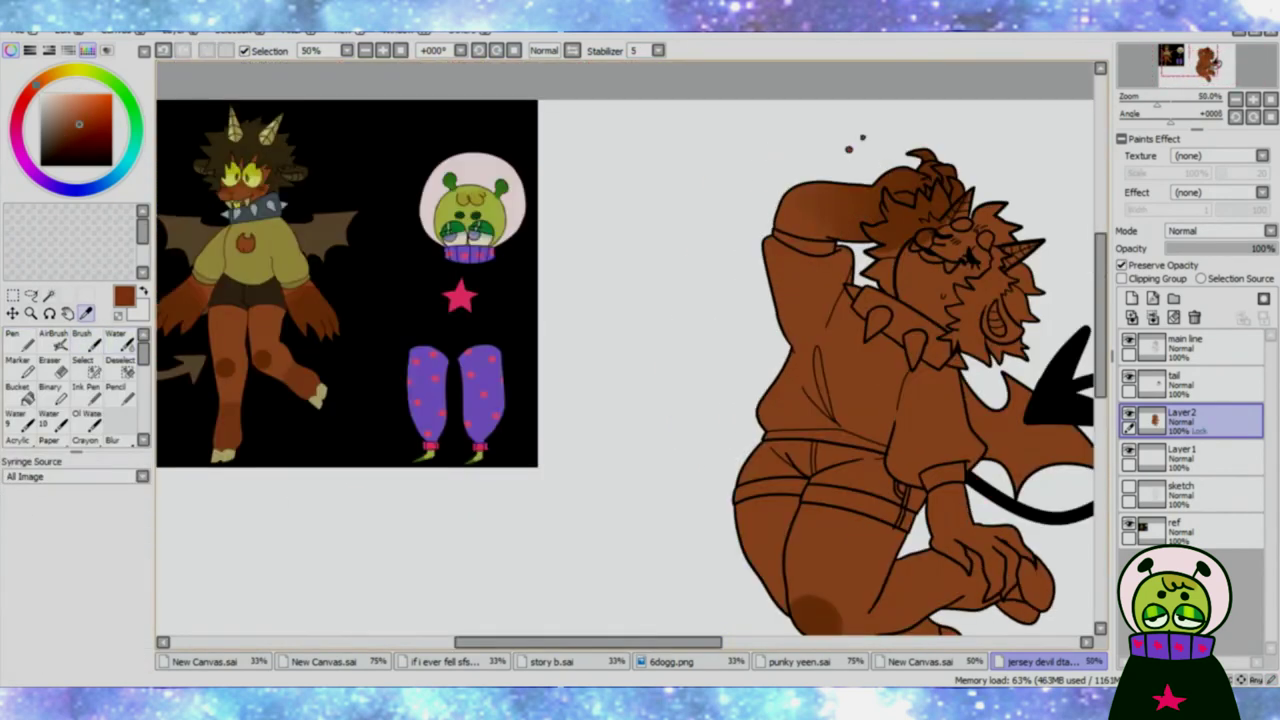
{"action": "left_click", "coordinate": [116, 338]}
{"action": "key", "text": "b"}
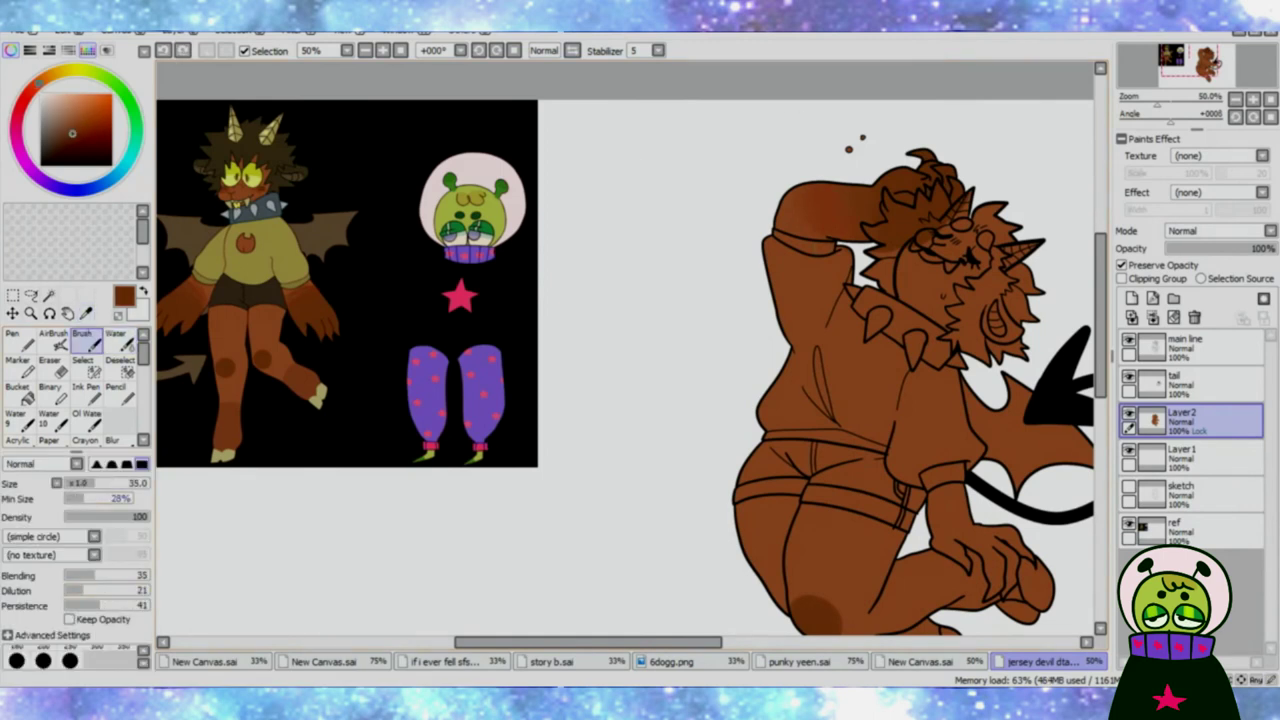
Step: Blend the raised forearm's shading with the Brush and paint the lowered arm, hand and bent leg in reddish and dark browns
{"action": "scroll", "coordinate": [1015, 348], "scroll_direction": "up", "scroll_amount": 2}
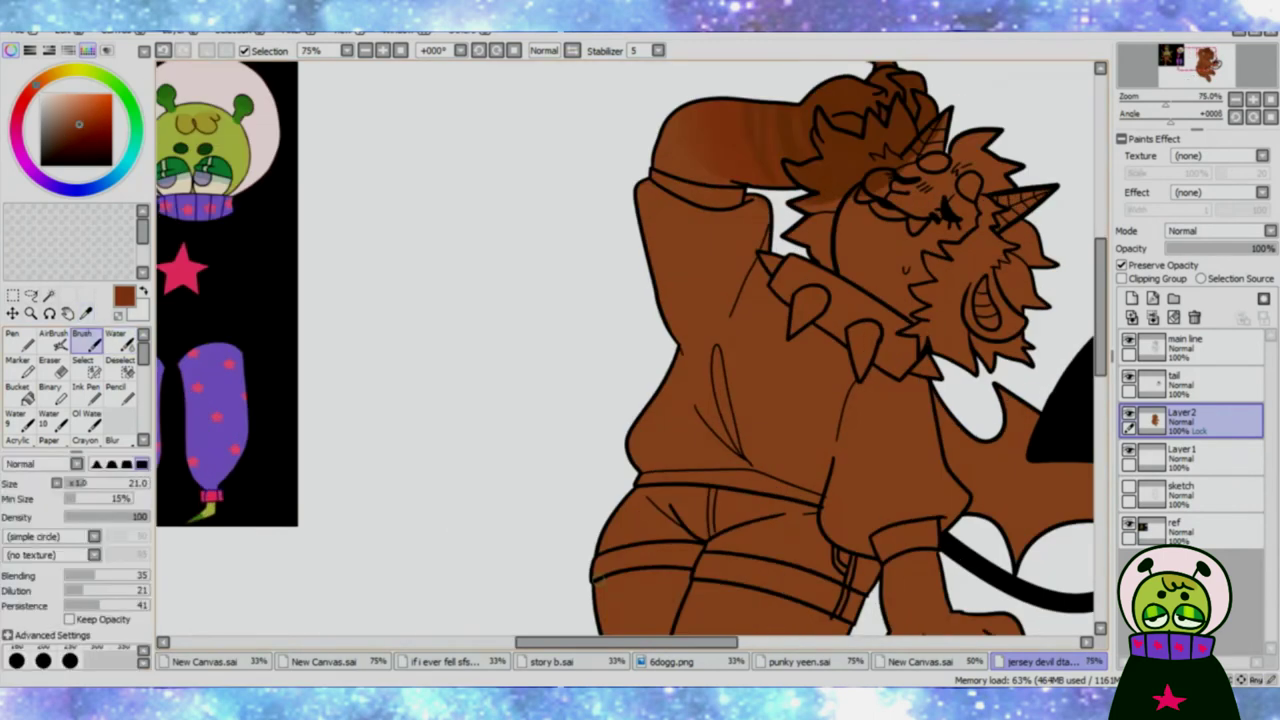
{"action": "scroll", "coordinate": [365, 295], "scroll_direction": "down", "scroll_amount": 3}
{"action": "scroll", "coordinate": [365, 295], "scroll_direction": "up", "scroll_amount": 1}
{"action": "scroll", "coordinate": [365, 295], "scroll_direction": "down", "scroll_amount": 1}
{"action": "scroll", "coordinate": [365, 295], "scroll_direction": "up", "scroll_amount": 3}
Step: Switch to YouTube, start the video "Kendrick Lamar - ELEMENT." and return to the drawing
{"action": "key", "text": "alt+Tab"}
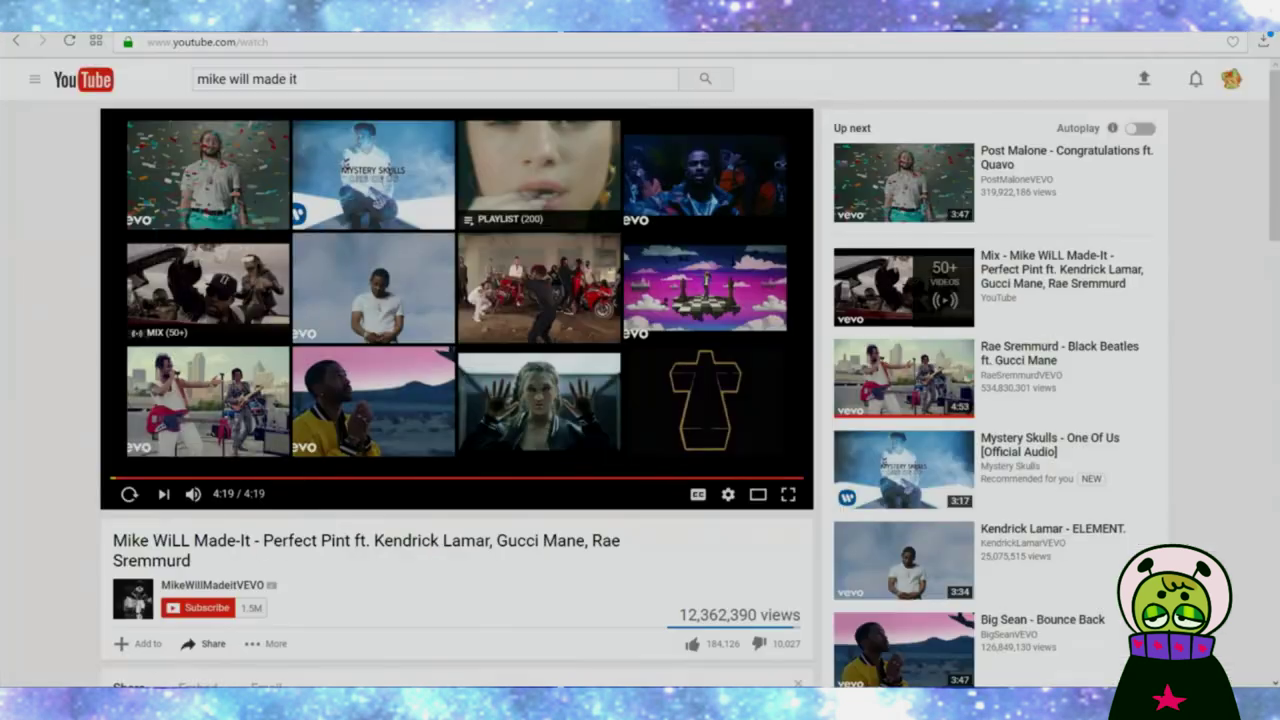
{"action": "left_click", "coordinate": [375, 275]}
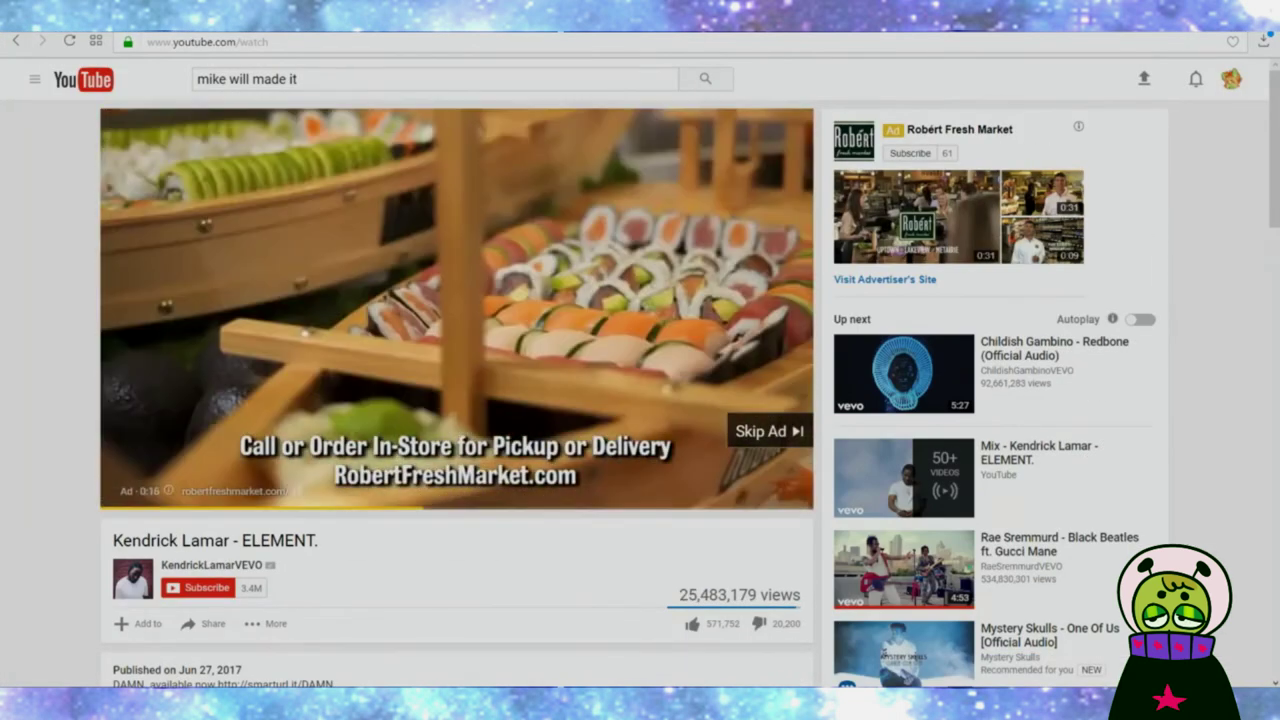
{"action": "key", "text": "alt+Tab"}
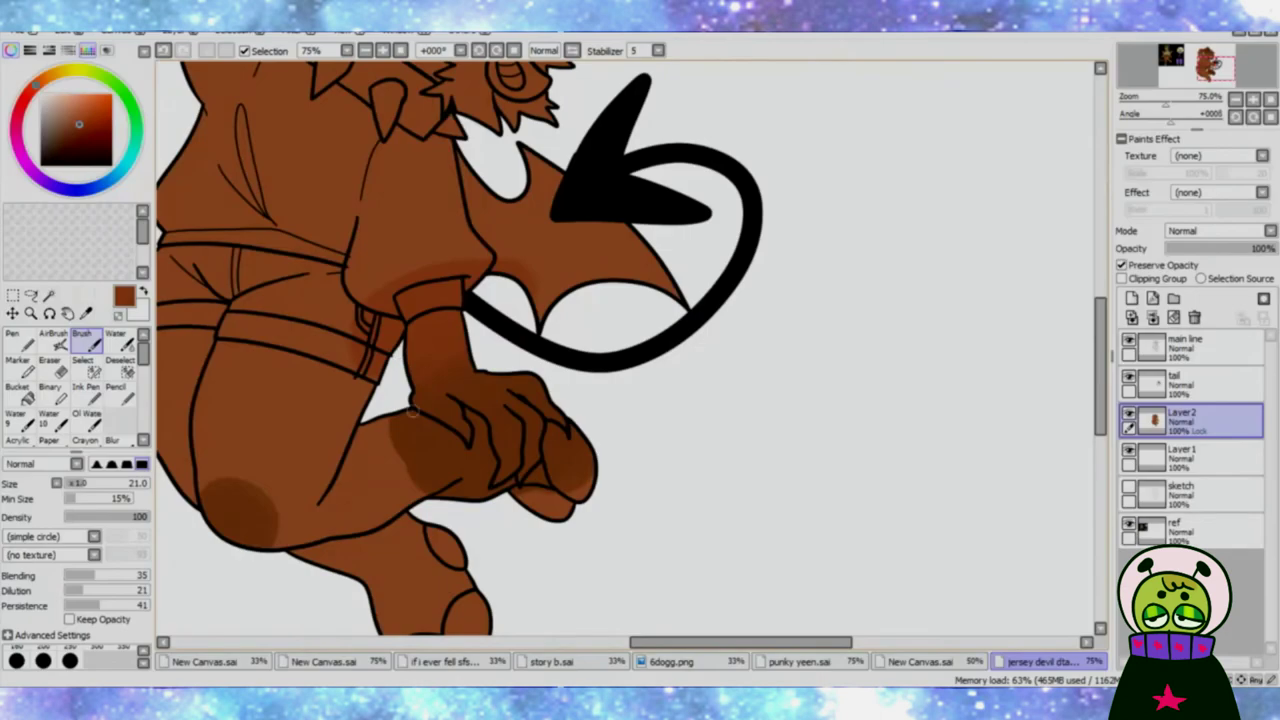
Step: Darken the lowered hand with sampled dark brown and smooth the forearm's colour transition with the Water tool at size 15
{"action": "scroll", "coordinate": [411, 410], "scroll_direction": "down", "scroll_amount": 2}
{"action": "scroll", "coordinate": [485, 375], "scroll_direction": "up", "scroll_amount": 3}
{"action": "left_click", "coordinate": [410, 351], "text": "alt"}
{"action": "left_click", "coordinate": [390, 385], "text": "alt"}
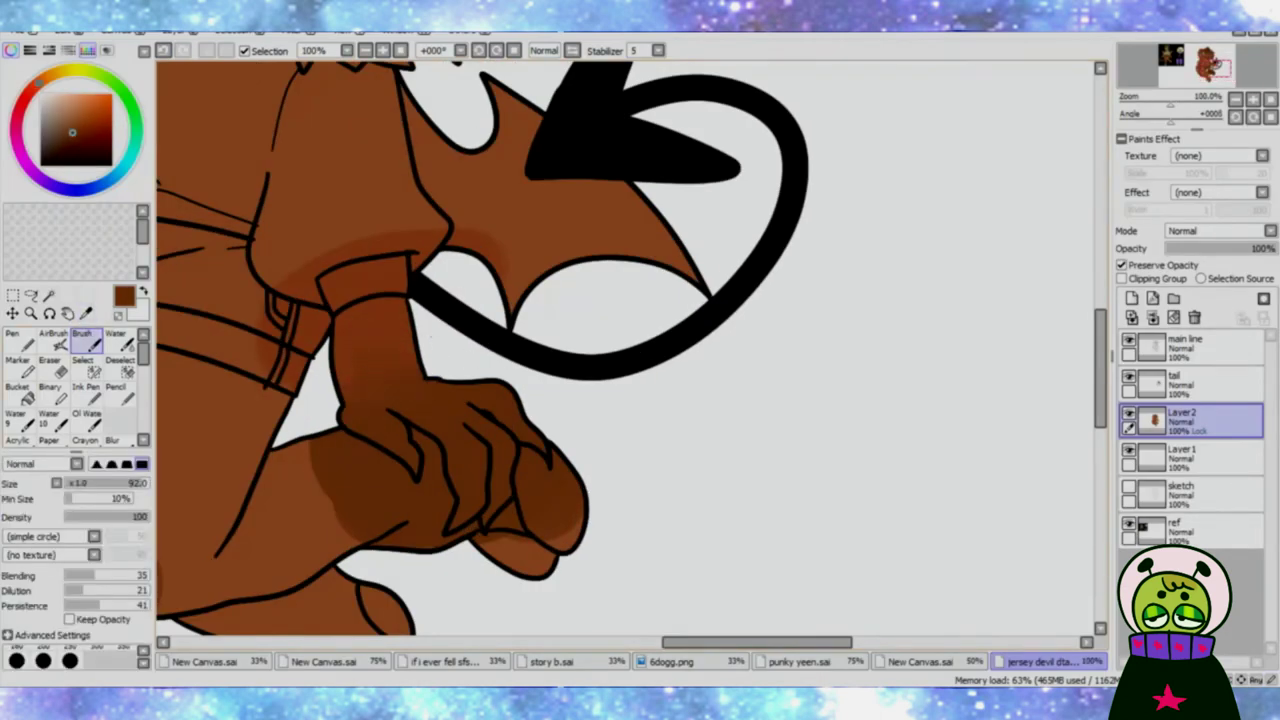
{"action": "key", "text": "w"}
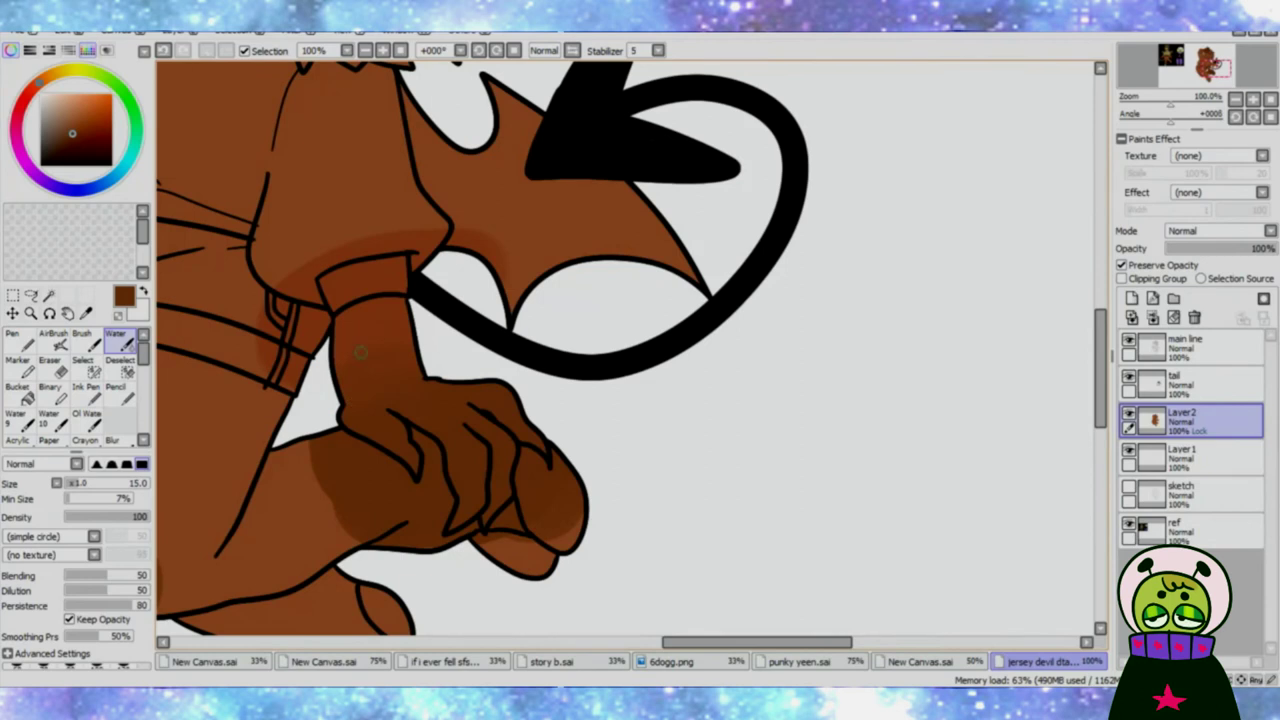
{"action": "scroll", "coordinate": [366, 322], "scroll_direction": "down", "scroll_amount": 4}
{"action": "scroll", "coordinate": [506, 253], "scroll_direction": "up", "scroll_amount": 6}
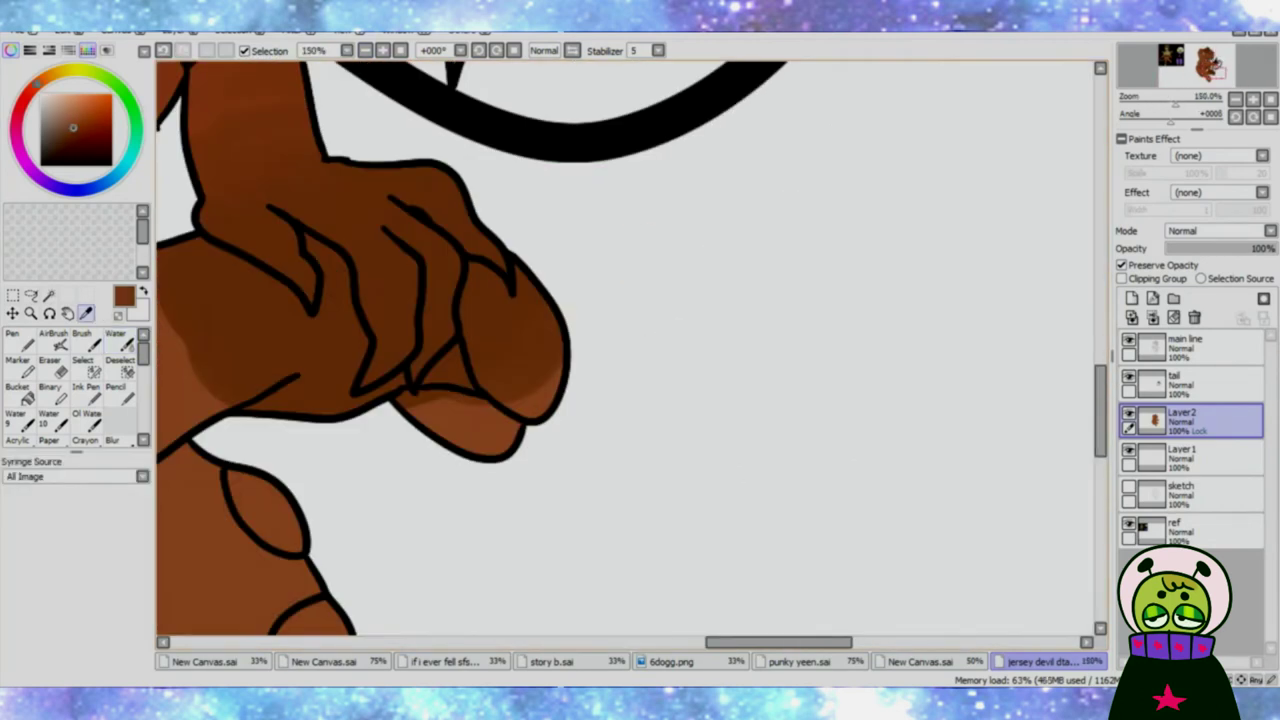
Step: Repaint the bent leg's foot in medium brown with the Pen and cover the dark patch on its shin with the base brown
{"action": "key", "text": "n"}
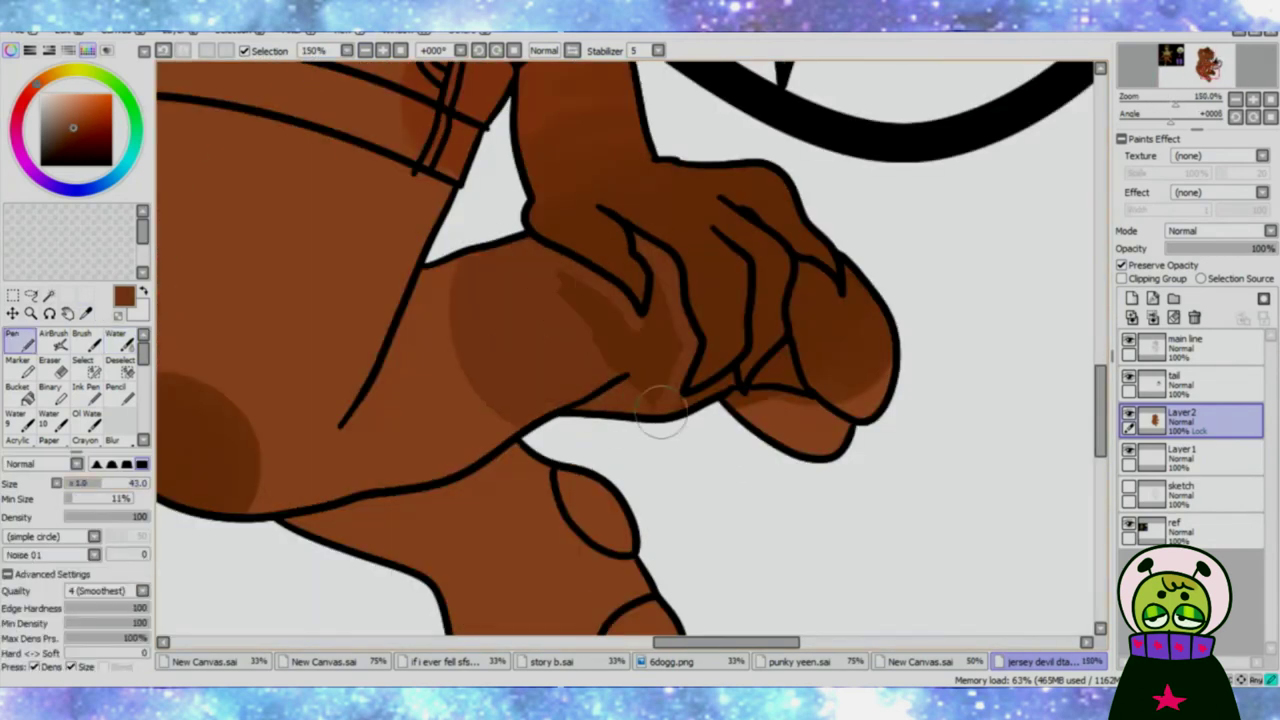
{"action": "key", "text": "b"}
{"action": "scroll", "coordinate": [775, 373], "scroll_direction": "down", "scroll_amount": 1}
{"action": "scroll", "coordinate": [514, 364], "scroll_direction": "down", "scroll_amount": 3}
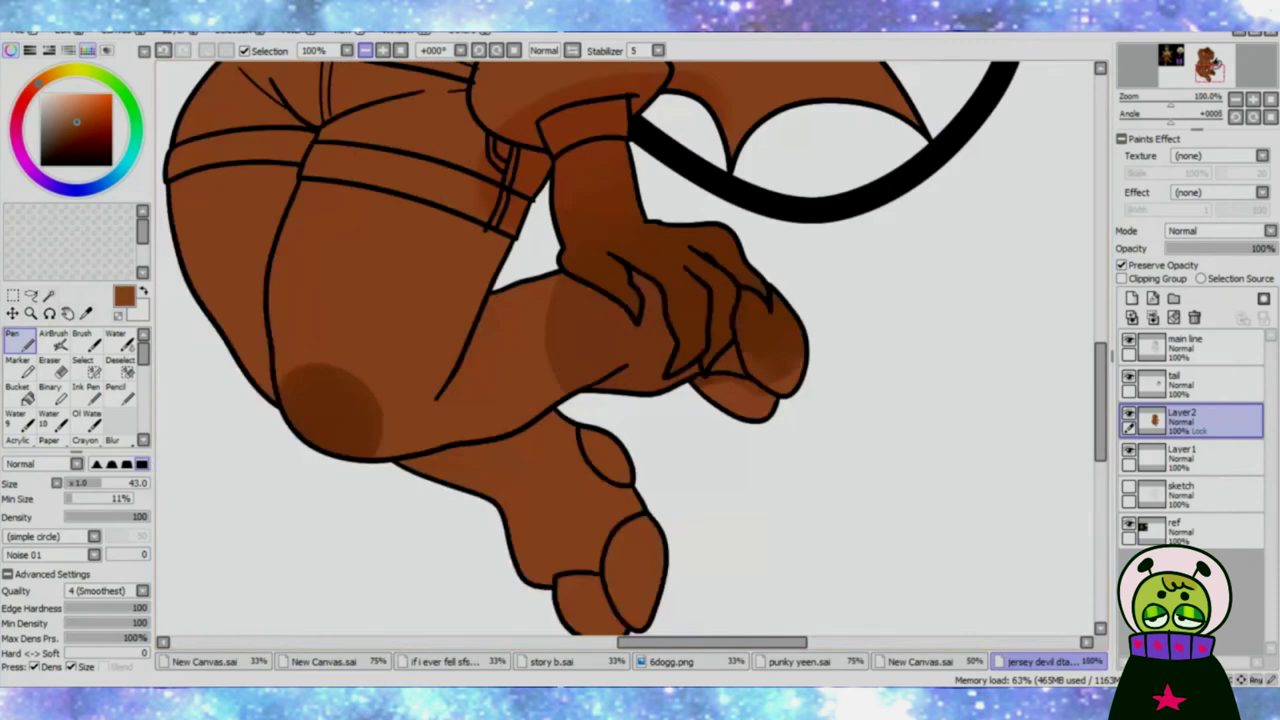
{"action": "scroll", "coordinate": [400, 200], "scroll_direction": "up", "scroll_amount": 3}
{"action": "key", "text": "n"}
{"action": "left_click_drag", "start_coordinate": [575, 370], "coordinate": [557, 298]}
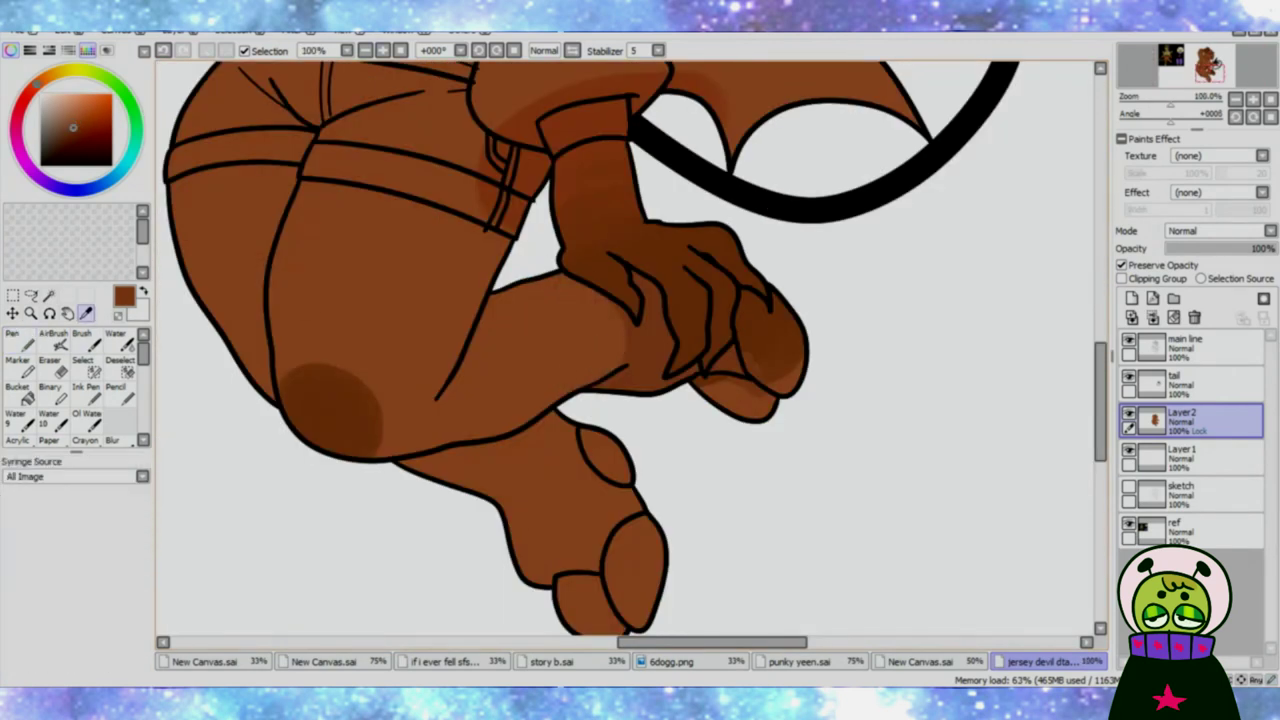
Step: Paint the lower foot medium brown and fill the toes of both feet with the reference's khaki using the Pen at size 43
{"action": "key", "text": "b"}
{"action": "scroll", "coordinate": [663, 457], "scroll_direction": "down", "scroll_amount": 4}
{"action": "key", "text": "n"}
{"action": "scroll", "coordinate": [615, 400], "scroll_direction": "up", "scroll_amount": 5}
{"action": "left_click_drag", "start_coordinate": [575, 300], "coordinate": [625, 365]}
{"action": "left_click_drag", "start_coordinate": [650, 440], "coordinate": [634, 434]}
{"action": "left_click_drag", "start_coordinate": [650, 450], "coordinate": [630, 560]}
{"action": "left_click_drag", "start_coordinate": [600, 560], "coordinate": [553, 540]}
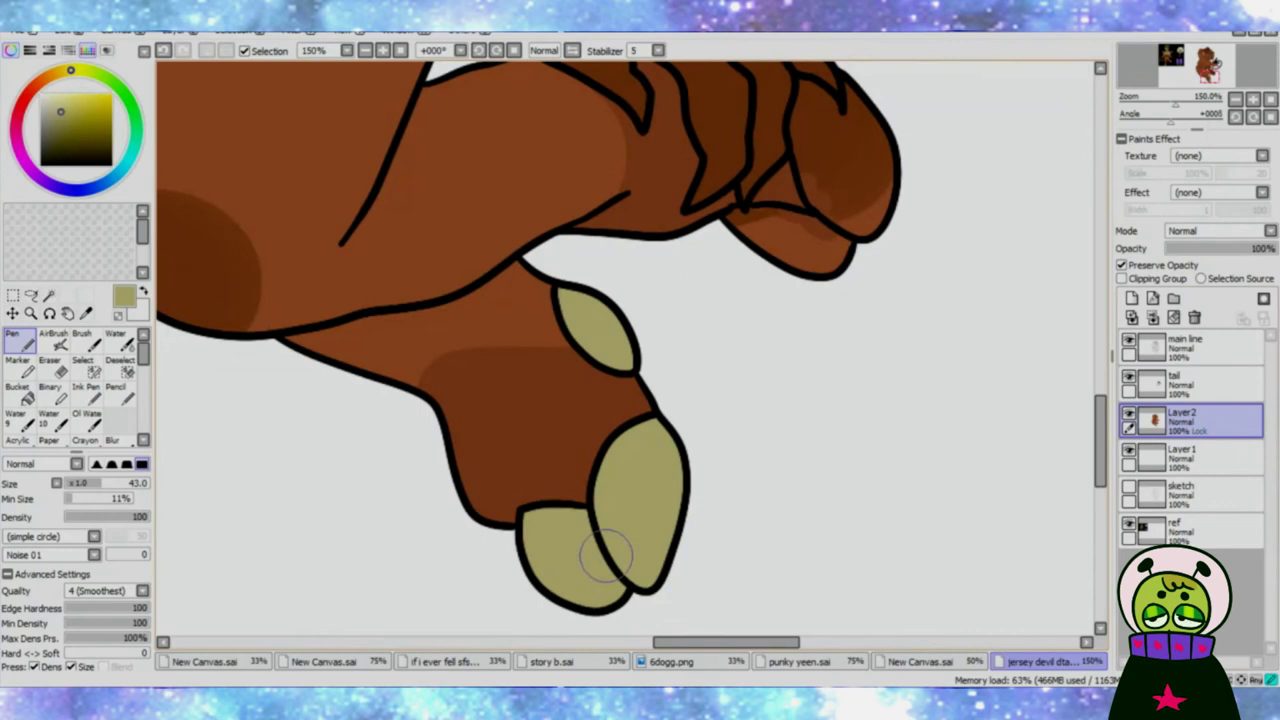
{"action": "scroll", "coordinate": [812, 230], "scroll_direction": "up", "scroll_amount": 3}
{"action": "mouse_move", "coordinate": [800, 271]}
{"action": "left_mouse_down"}
{"action": "mouse_move", "coordinate": [798, 338]}
{"action": "mouse_move", "coordinate": [840, 285]}
{"action": "left_mouse_up"}
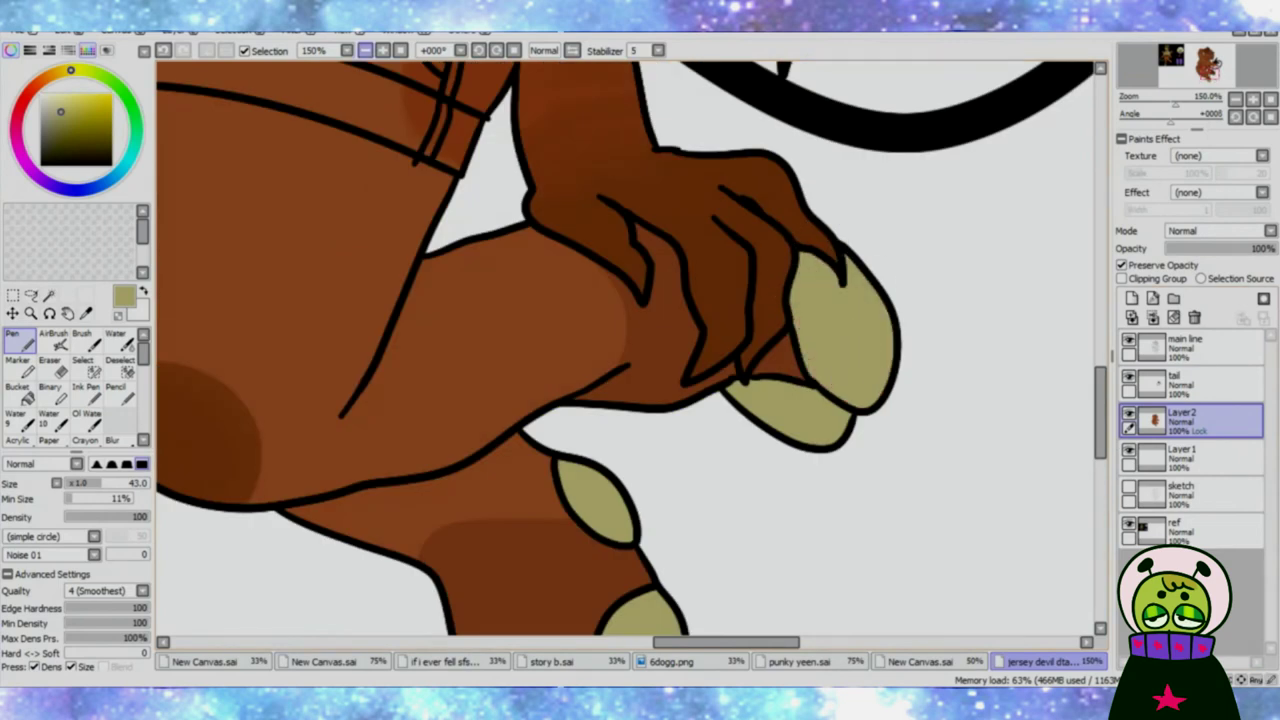
Step: Repaint the front knee patch as a soft dark brown spot with the Brush at size 54, blending 77, dilution 56 and persistence 25
{"action": "key", "text": "b"}
{"action": "scroll", "coordinate": [858, 298], "scroll_direction": "down", "scroll_amount": 3}
{"action": "left_click", "coordinate": [335, 380], "text": "alt"}
{"action": "scroll", "coordinate": [337, 375], "scroll_direction": "up", "scroll_amount": 2}
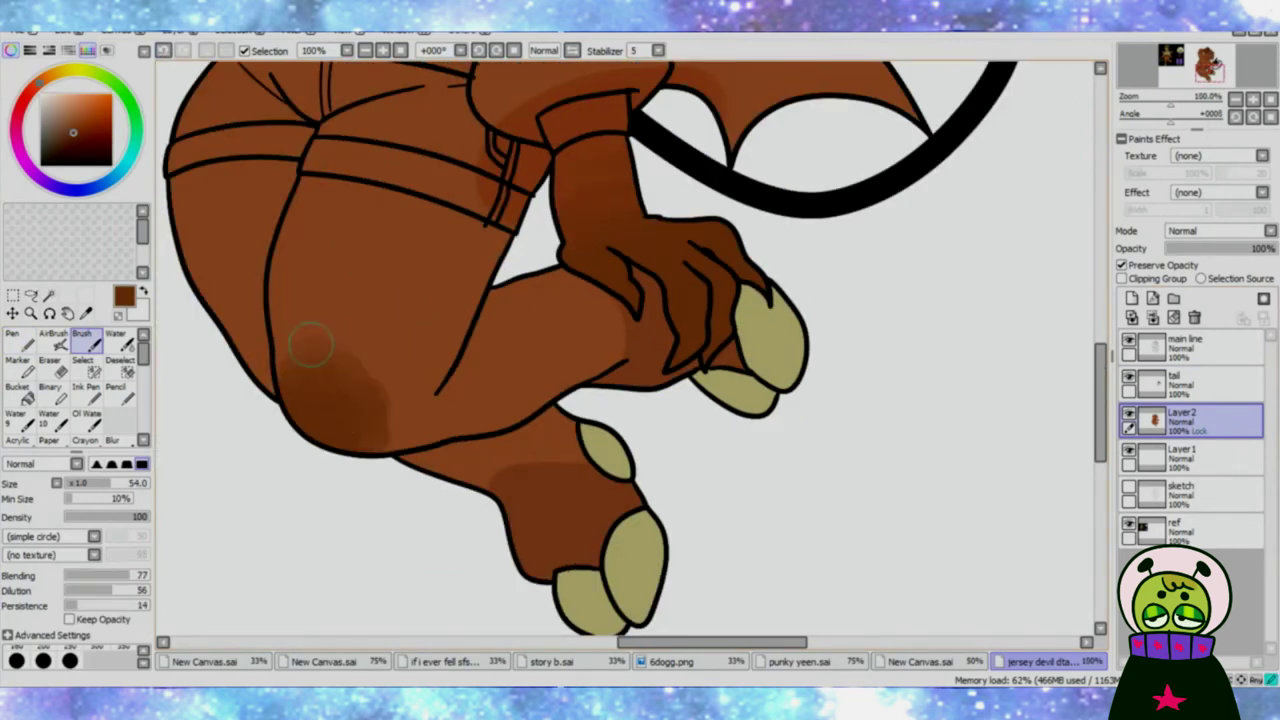
{"action": "scroll", "coordinate": [472, 370], "scroll_direction": "down", "scroll_amount": 1}
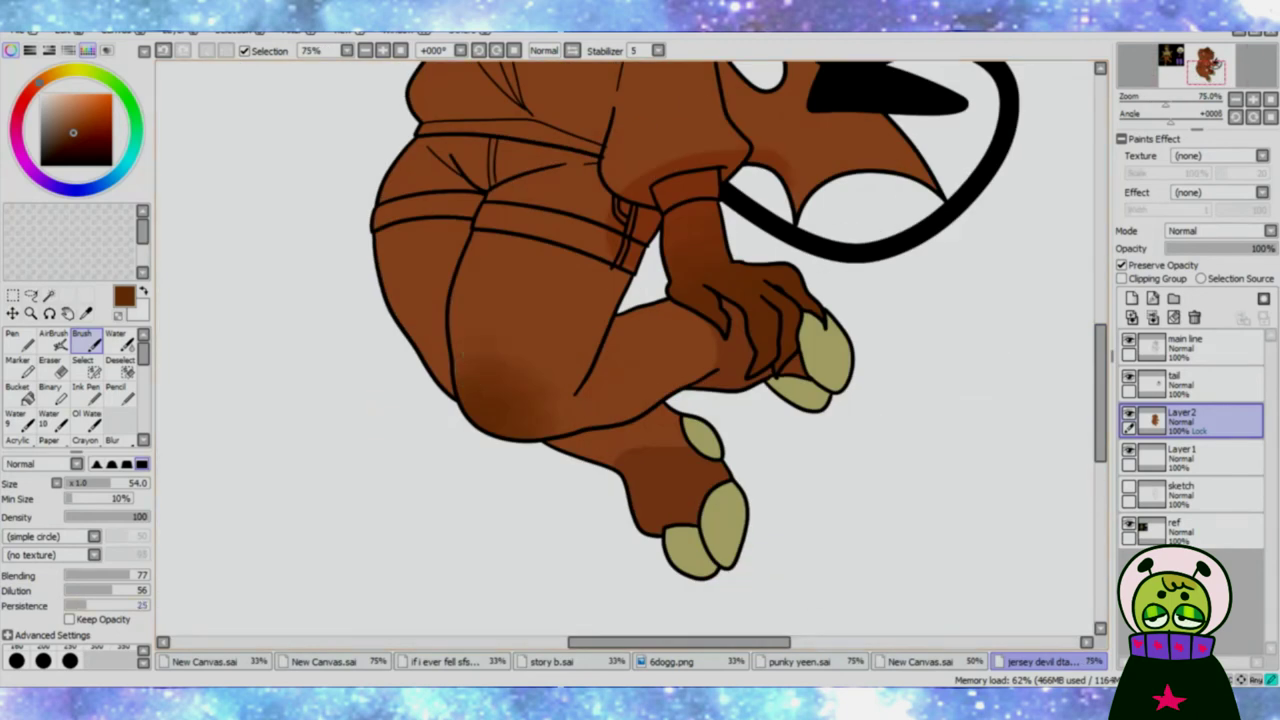
{"action": "scroll", "coordinate": [512, 388], "scroll_direction": "up", "scroll_amount": 1}
{"action": "key", "text": "w"}
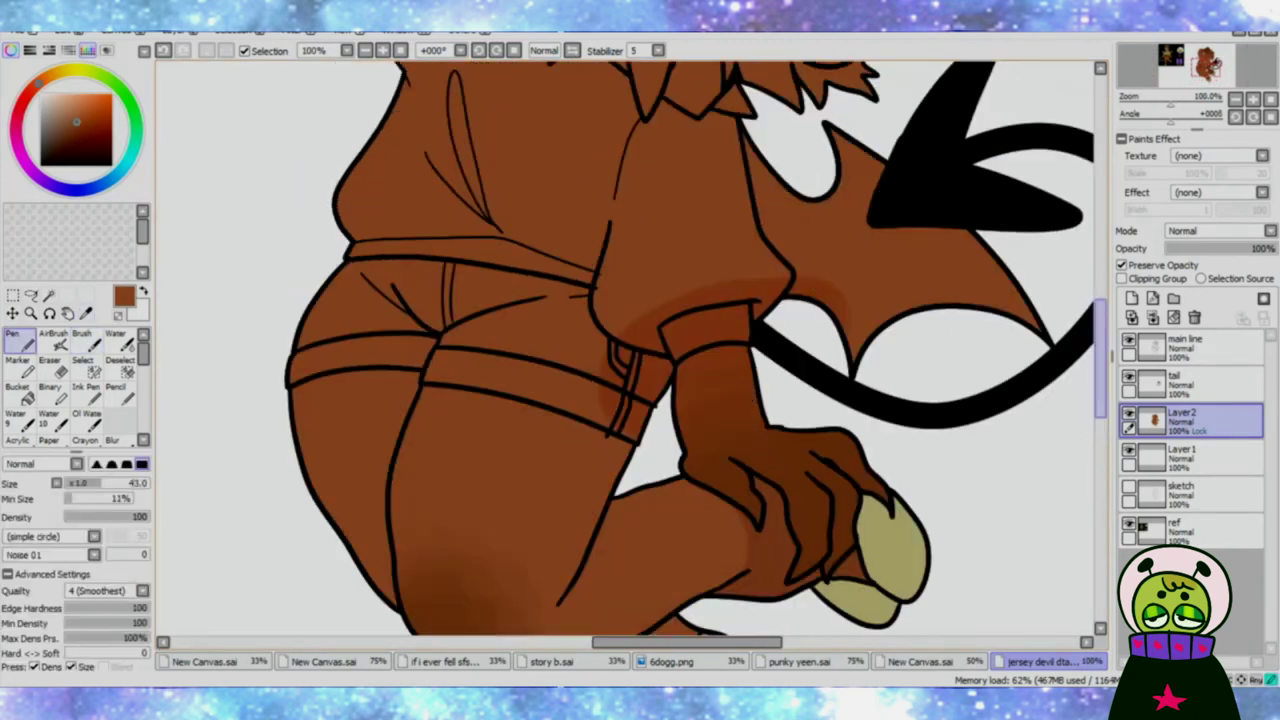
{"action": "key", "text": "b"}
{"action": "scroll", "coordinate": [400, 410], "scroll_direction": "down", "scroll_amount": 3}
{"action": "scroll", "coordinate": [329, 94], "scroll_direction": "up", "scroll_amount": 3}
{"action": "scroll", "coordinate": [329, 94], "scroll_direction": "down", "scroll_amount": 3}
{"action": "scroll", "coordinate": [700, 375], "scroll_direction": "up", "scroll_amount": 3}
{"action": "scroll", "coordinate": [700, 375], "scroll_direction": "down", "scroll_amount": 3}
{"action": "scroll", "coordinate": [625, 630], "scroll_direction": "up", "scroll_amount": 3}
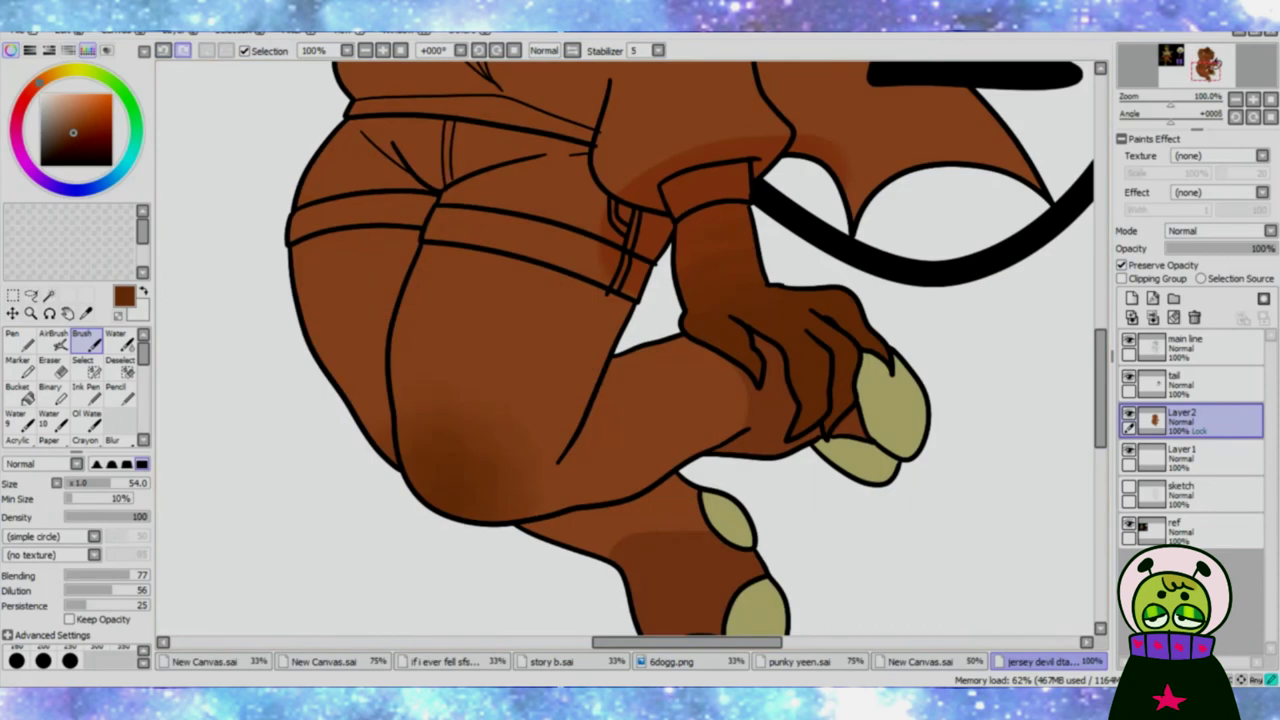
Step: Paint the shorts with the reference's very dark brown using the Pen at size 43
{"action": "scroll", "coordinate": [640, 350], "scroll_direction": "down", "scroll_amount": 3}
{"action": "key", "text": "n"}
{"action": "scroll", "coordinate": [640, 350], "scroll_direction": "up", "scroll_amount": 3}
{"action": "scroll", "coordinate": [640, 350], "scroll_direction": "up", "scroll_amount": 2}
{"action": "mouse_move", "coordinate": [300, 320]}
{"action": "left_mouse_down"}
{"action": "mouse_move", "coordinate": [404, 264]}
{"action": "mouse_move", "coordinate": [664, 342]}
{"action": "left_mouse_up"}
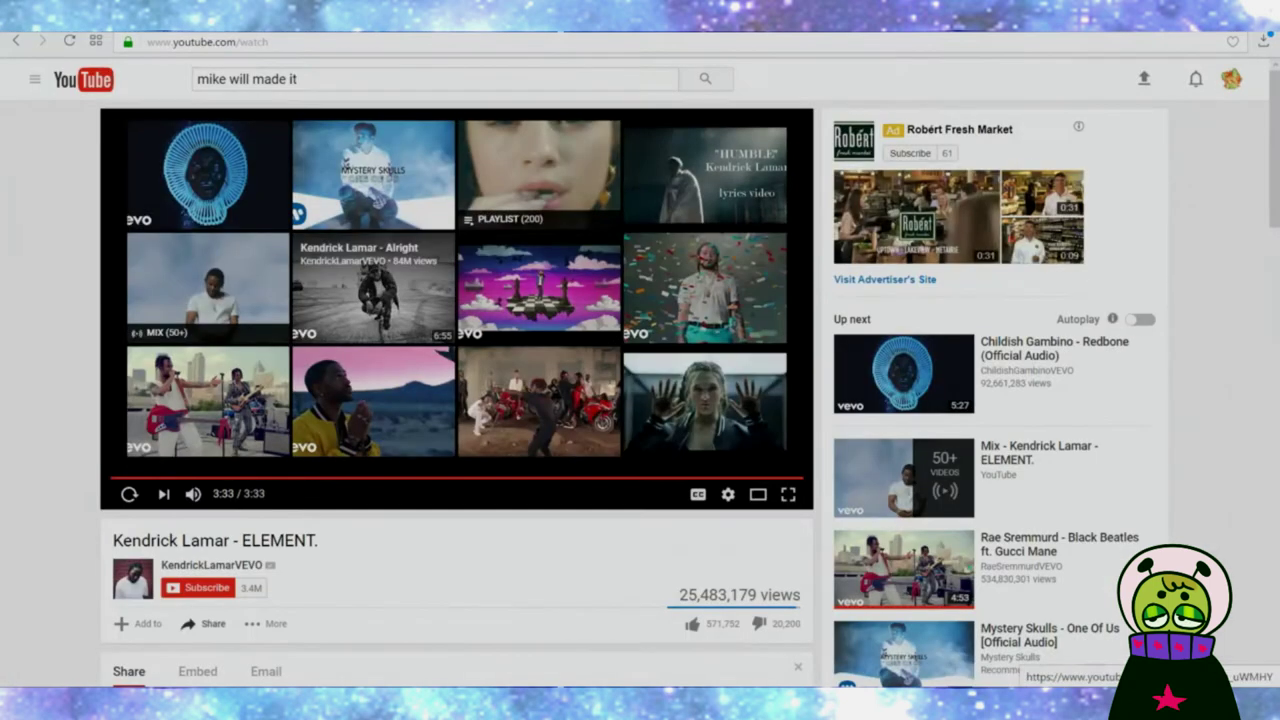
{"action": "left_click_drag", "start_coordinate": [430, 335], "coordinate": [285, 362]}
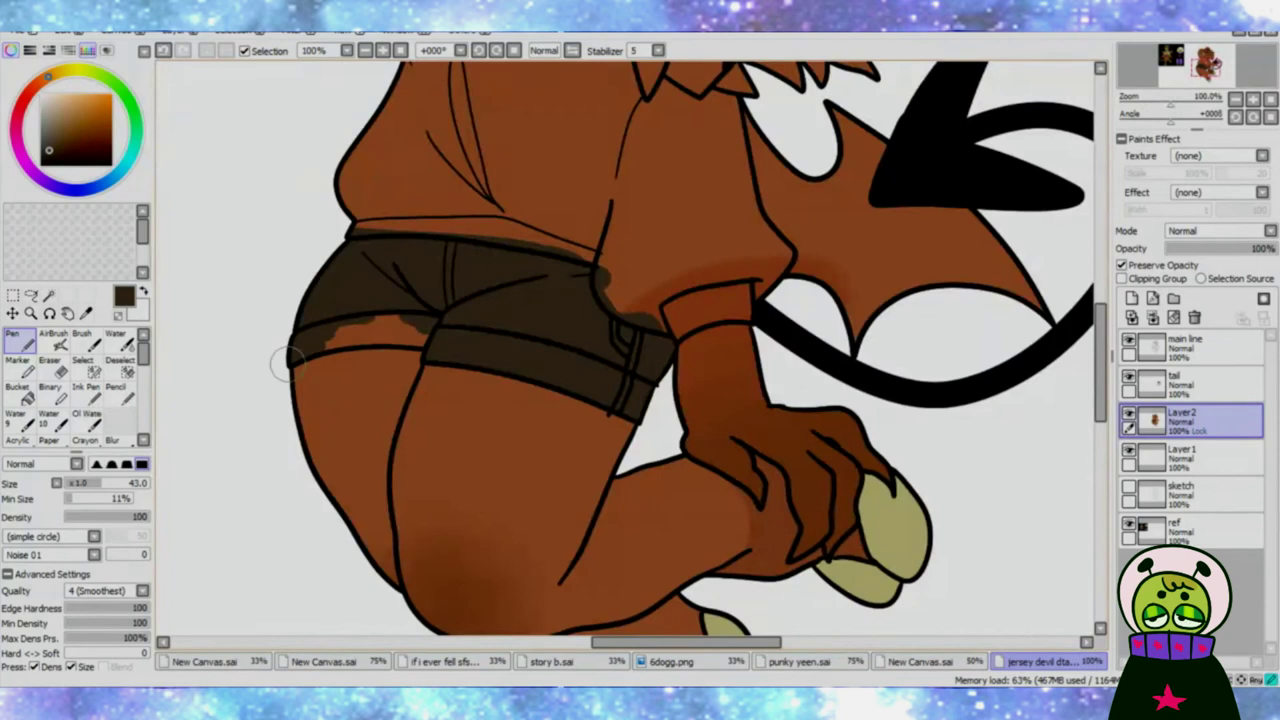
Step: Paint the sweater's body and raised sleeve with the reference's olive, covering the area above the shorts
{"action": "scroll", "coordinate": [285, 362], "scroll_direction": "down", "scroll_amount": 2}
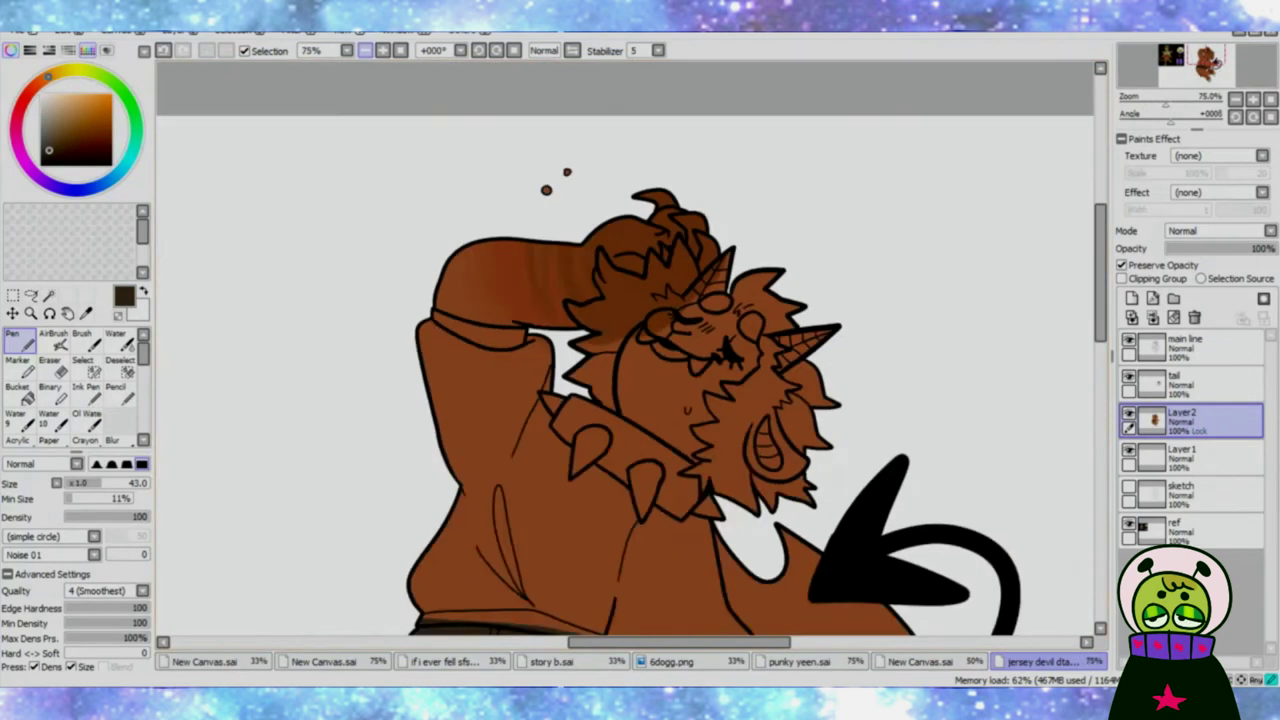
{"action": "scroll", "coordinate": [285, 362], "scroll_direction": "up", "scroll_amount": 2}
{"action": "left_click_drag", "start_coordinate": [700, 260], "coordinate": [760, 180]}
{"action": "scroll", "coordinate": [235, 450], "scroll_direction": "up", "scroll_amount": 2}
{"action": "mouse_move", "coordinate": [237, 448]}
{"action": "left_mouse_down"}
{"action": "mouse_move", "coordinate": [457, 471]}
{"action": "mouse_move", "coordinate": [514, 286]}
{"action": "mouse_move", "coordinate": [586, 471]}
{"action": "mouse_move", "coordinate": [730, 520]}
{"action": "left_mouse_up"}
Step: Tidy the linework at the lower sleeve cuff with the Eraser on the main line layer and finish painting the sweater olive on Layer2
{"action": "left_click", "coordinate": [1190, 345]}
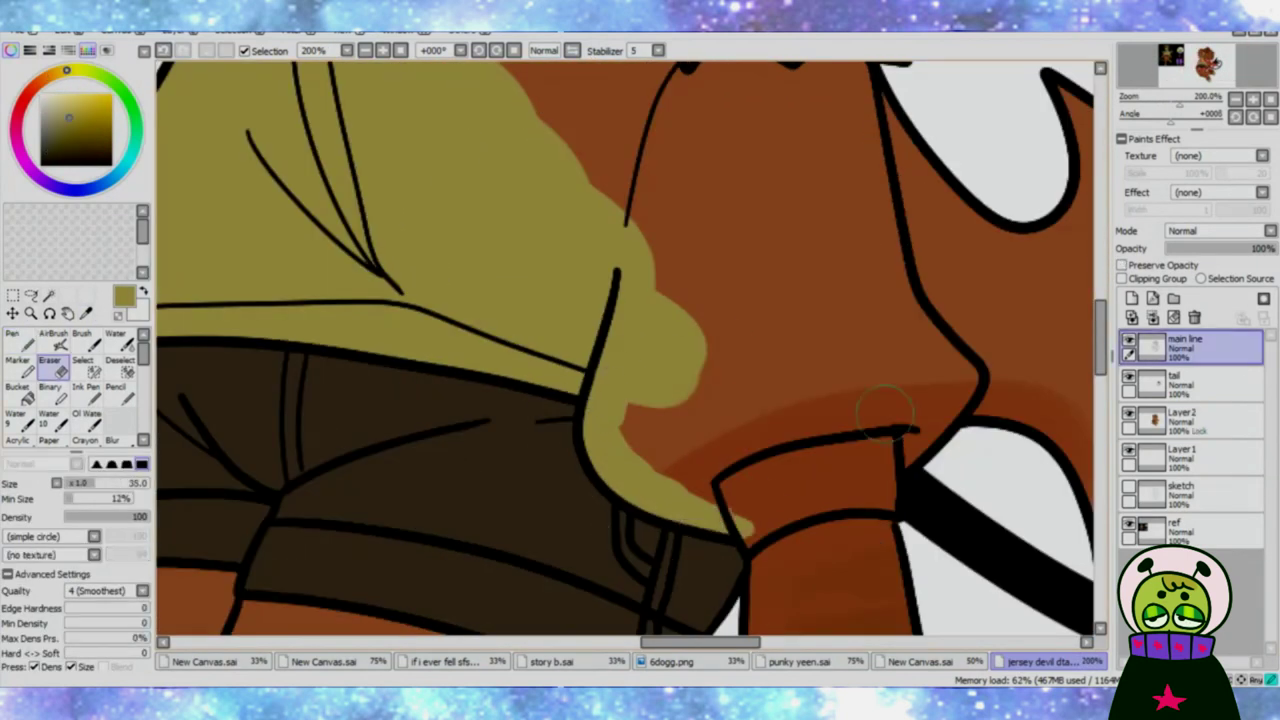
{"action": "left_click", "coordinate": [1190, 420]}
{"action": "mouse_move", "coordinate": [900, 300]}
{"action": "left_mouse_down"}
{"action": "mouse_move", "coordinate": [800, 470]}
{"action": "mouse_move", "coordinate": [650, 450]}
{"action": "left_mouse_up"}
{"action": "left_click_drag", "start_coordinate": [650, 300], "coordinate": [650, 550]}
{"action": "mouse_move", "coordinate": [700, 300]}
{"action": "left_mouse_down"}
{"action": "mouse_move", "coordinate": [614, 329]}
{"action": "mouse_move", "coordinate": [560, 215]}
{"action": "mouse_move", "coordinate": [300, 100]}
{"action": "mouse_move", "coordinate": [350, 220]}
{"action": "left_mouse_up"}
{"action": "scroll", "coordinate": [350, 225], "scroll_direction": "down", "scroll_amount": 5}
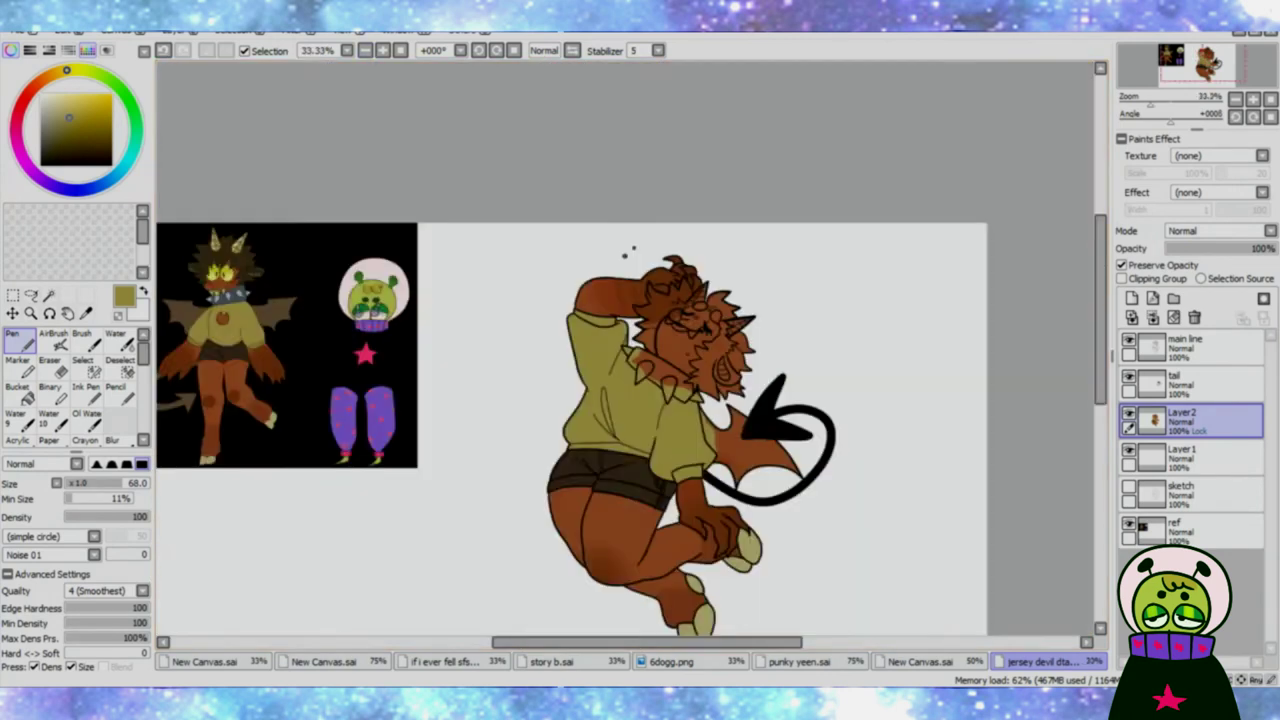
Step: Paint the sweater's hem and both sleeve cuffs in a darker olive with the Pen at size 68
{"action": "scroll", "coordinate": [600, 400], "scroll_direction": "up", "scroll_amount": 4}
{"action": "left_click_drag", "start_coordinate": [420, 200], "coordinate": [455, 220]}
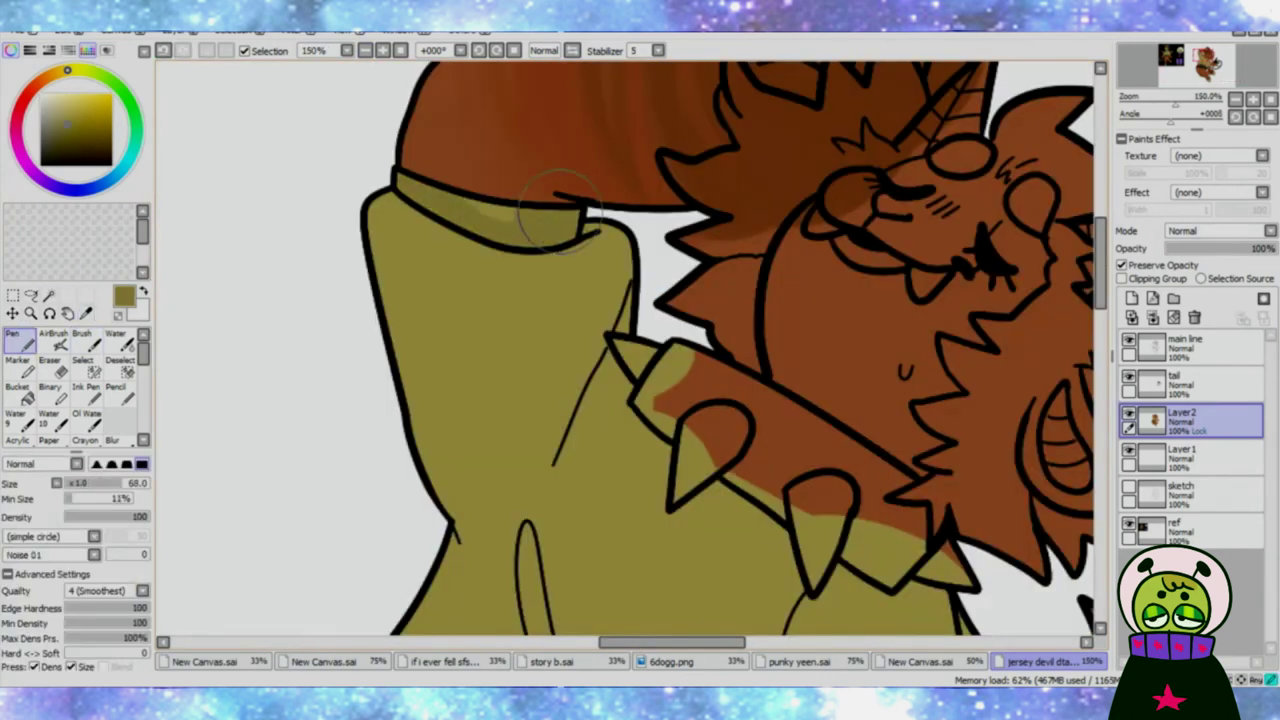
{"action": "scroll", "coordinate": [400, 355], "scroll_direction": "down", "scroll_amount": 5}
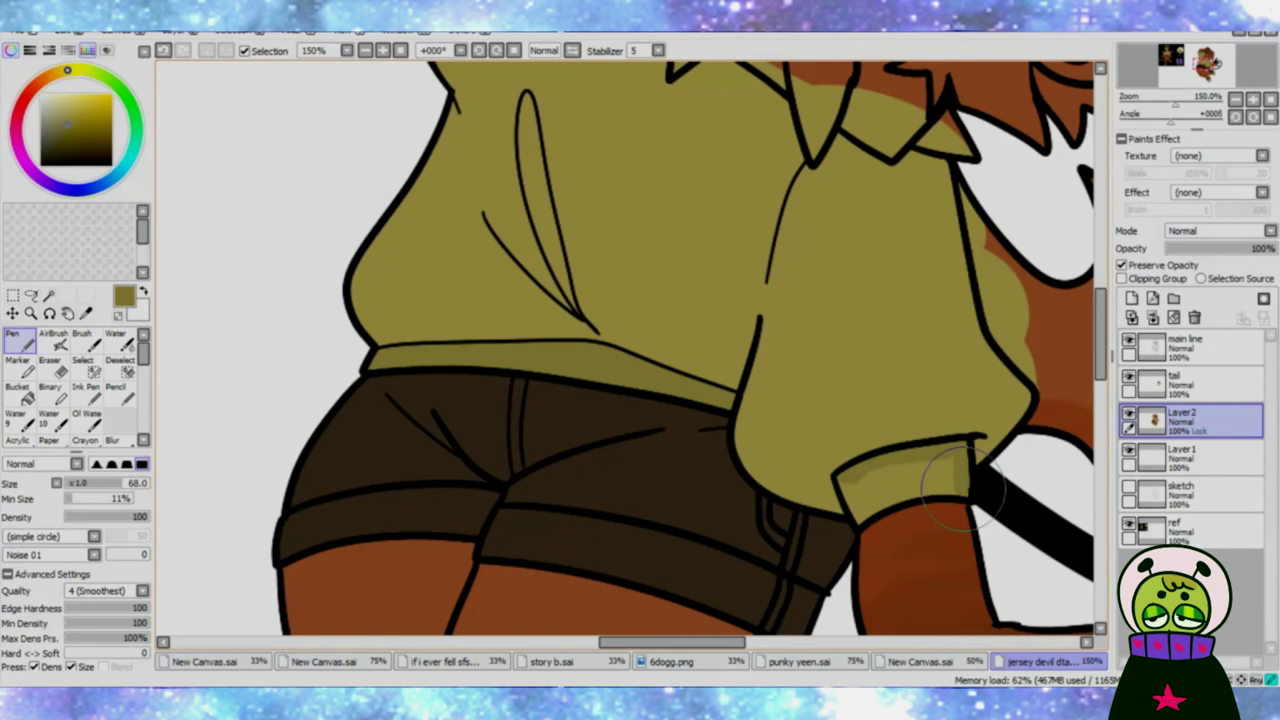
{"action": "scroll", "coordinate": [870, 480], "scroll_direction": "up", "scroll_amount": 5}
{"action": "scroll", "coordinate": [600, 400], "scroll_direction": "down", "scroll_amount": 5}
{"action": "scroll", "coordinate": [500, 350], "scroll_direction": "up", "scroll_amount": 5}
Step: Mix a dark slate blue-grey, paint the spiked collar with it, and fill the collar's spikes with light grey
{"action": "left_click", "coordinate": [105, 183]}
{"action": "left_click", "coordinate": [45, 138]}
{"action": "mouse_move", "coordinate": [455, 360]}
{"action": "left_mouse_down"}
{"action": "mouse_move", "coordinate": [440, 265]}
{"action": "mouse_move", "coordinate": [760, 480]}
{"action": "mouse_move", "coordinate": [557, 371]}
{"action": "mouse_move", "coordinate": [600, 470]}
{"action": "left_mouse_up"}
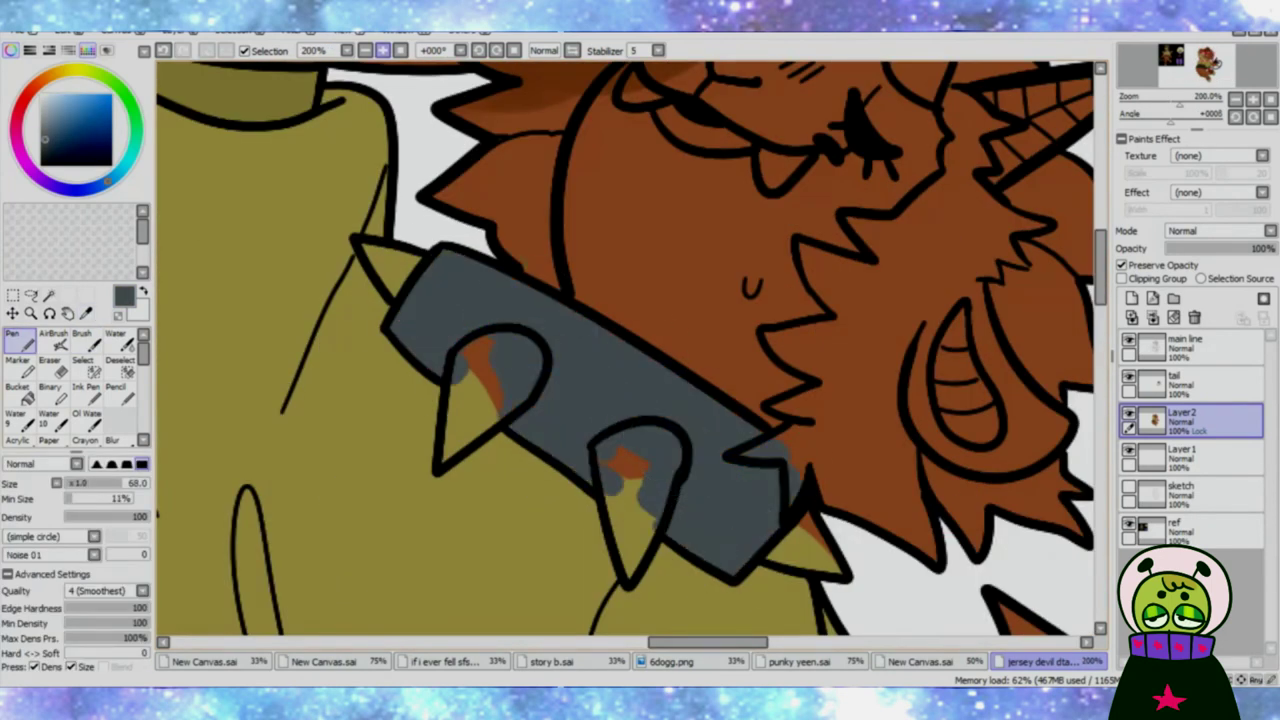
{"action": "scroll", "coordinate": [600, 420], "scroll_direction": "down", "scroll_amount": 1}
{"action": "scroll", "coordinate": [330, 225], "scroll_direction": "up", "scroll_amount": 2}
{"action": "mouse_move", "coordinate": [290, 200]}
{"action": "left_mouse_down"}
{"action": "mouse_move", "coordinate": [330, 225]}
{"action": "mouse_move", "coordinate": [414, 357]}
{"action": "mouse_move", "coordinate": [628, 245]}
{"action": "mouse_move", "coordinate": [630, 400]}
{"action": "mouse_move", "coordinate": [885, 400]}
{"action": "left_mouse_up"}
{"action": "scroll", "coordinate": [628, 245], "scroll_direction": "up", "scroll_amount": 1}
{"action": "left_click", "coordinate": [347, 50]}
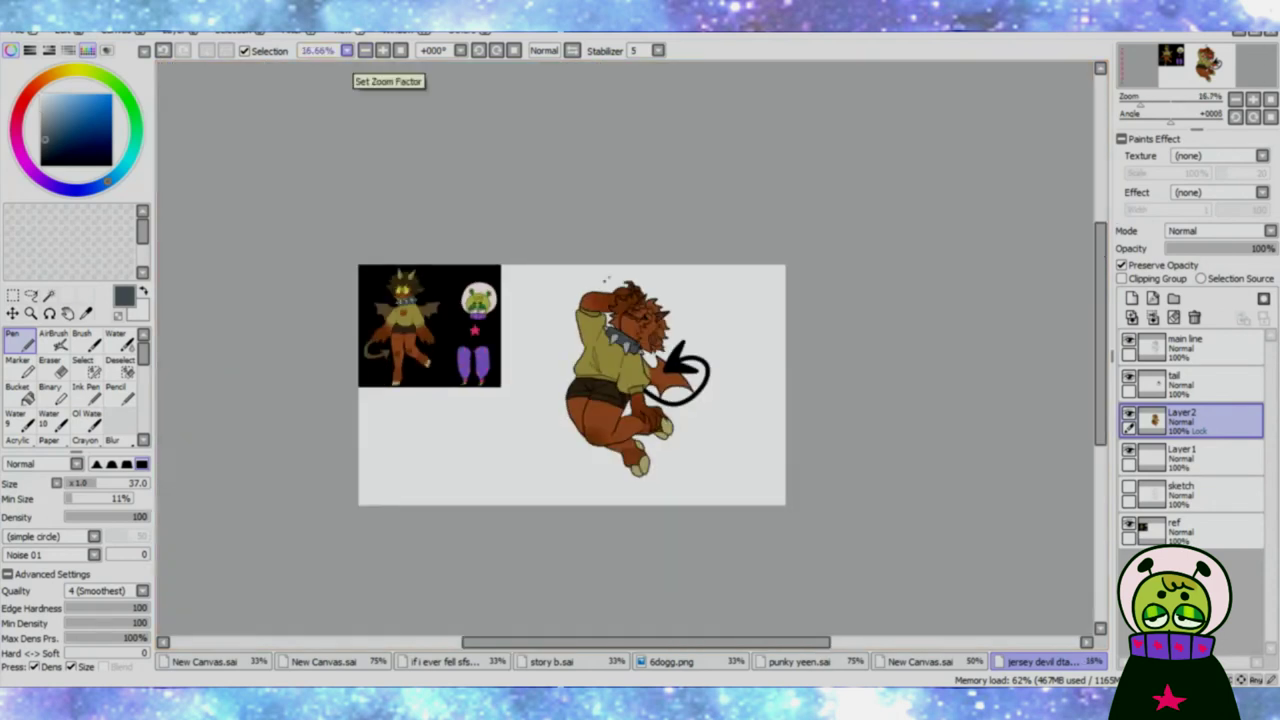
Step: Paint the bat wing behind the sweater with the greyish brown of the reference's wings
{"action": "scroll", "coordinate": [706, 410], "scroll_direction": "up", "scroll_amount": 4}
{"action": "mouse_move", "coordinate": [500, 260]}
{"action": "left_mouse_down"}
{"action": "mouse_move", "coordinate": [511, 350]}
{"action": "mouse_move", "coordinate": [583, 465]}
{"action": "mouse_move", "coordinate": [593, 318]}
{"action": "left_mouse_up"}
{"action": "scroll", "coordinate": [593, 318], "scroll_direction": "down", "scroll_amount": 4}
{"action": "scroll", "coordinate": [571, 243], "scroll_direction": "up", "scroll_amount": 5}
Step: Paint the hair beside the muzzle with the reference's dark hair brown on Layer2, cleaning up the main line layer with the Eraser
{"action": "scroll", "coordinate": [400, 400], "scroll_direction": "down", "scroll_amount": 3}
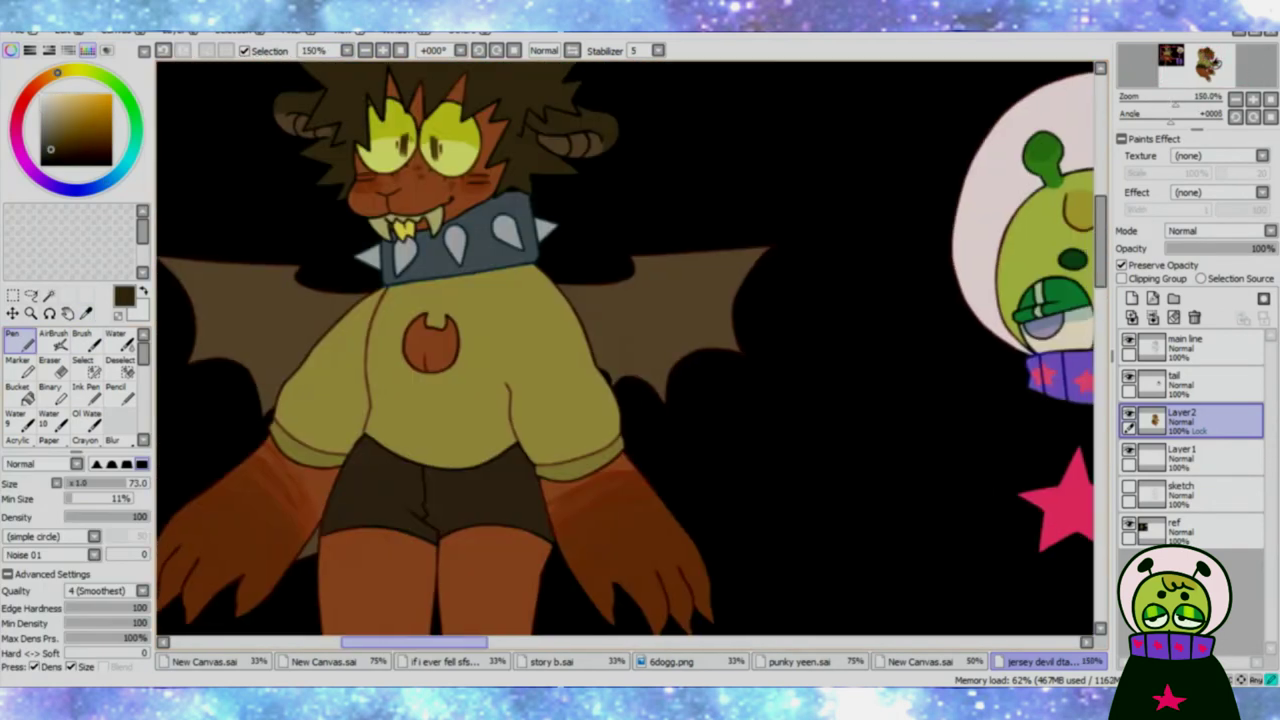
{"action": "scroll", "coordinate": [185, 335], "scroll_direction": "up", "scroll_amount": 4}
{"action": "mouse_move", "coordinate": [185, 335]}
{"action": "left_mouse_down"}
{"action": "mouse_move", "coordinate": [306, 286]}
{"action": "mouse_move", "coordinate": [420, 120]}
{"action": "left_mouse_up"}
{"action": "scroll", "coordinate": [491, 343], "scroll_direction": "up", "scroll_amount": 3}
{"action": "key", "text": "e"}
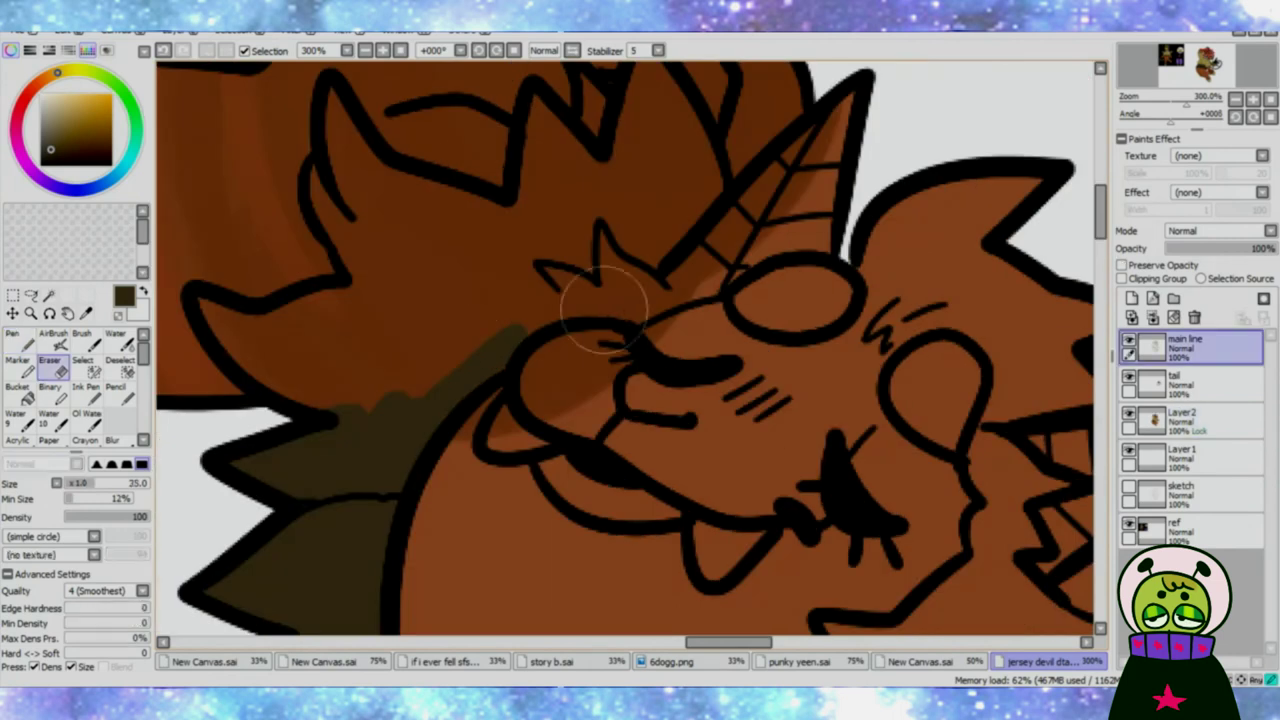
{"action": "key", "text": "n"}
{"action": "left_click", "coordinate": [1185, 418]}
{"action": "mouse_move", "coordinate": [230, 420]}
{"action": "left_mouse_down"}
{"action": "mouse_move", "coordinate": [620, 294]}
{"action": "mouse_move", "coordinate": [345, 225]}
{"action": "left_mouse_up"}
Step: Extend the dark brown hair colour across the top of the head and around the second horn
{"action": "scroll", "coordinate": [929, 186], "scroll_direction": "up", "scroll_amount": 3}
{"action": "mouse_move", "coordinate": [540, 440]}
{"action": "left_mouse_down"}
{"action": "mouse_move", "coordinate": [614, 366]}
{"action": "mouse_move", "coordinate": [700, 330]}
{"action": "left_mouse_up"}
{"action": "scroll", "coordinate": [700, 330], "scroll_direction": "right", "scroll_amount": 3}
{"action": "scroll", "coordinate": [540, 300], "scroll_direction": "down", "scroll_amount": 3}
{"action": "left_click_drag", "start_coordinate": [555, 310], "coordinate": [516, 274]}
{"action": "scroll", "coordinate": [517, 268], "scroll_direction": "down", "scroll_amount": 3}
{"action": "scroll", "coordinate": [517, 268], "scroll_direction": "down", "scroll_amount": 3}
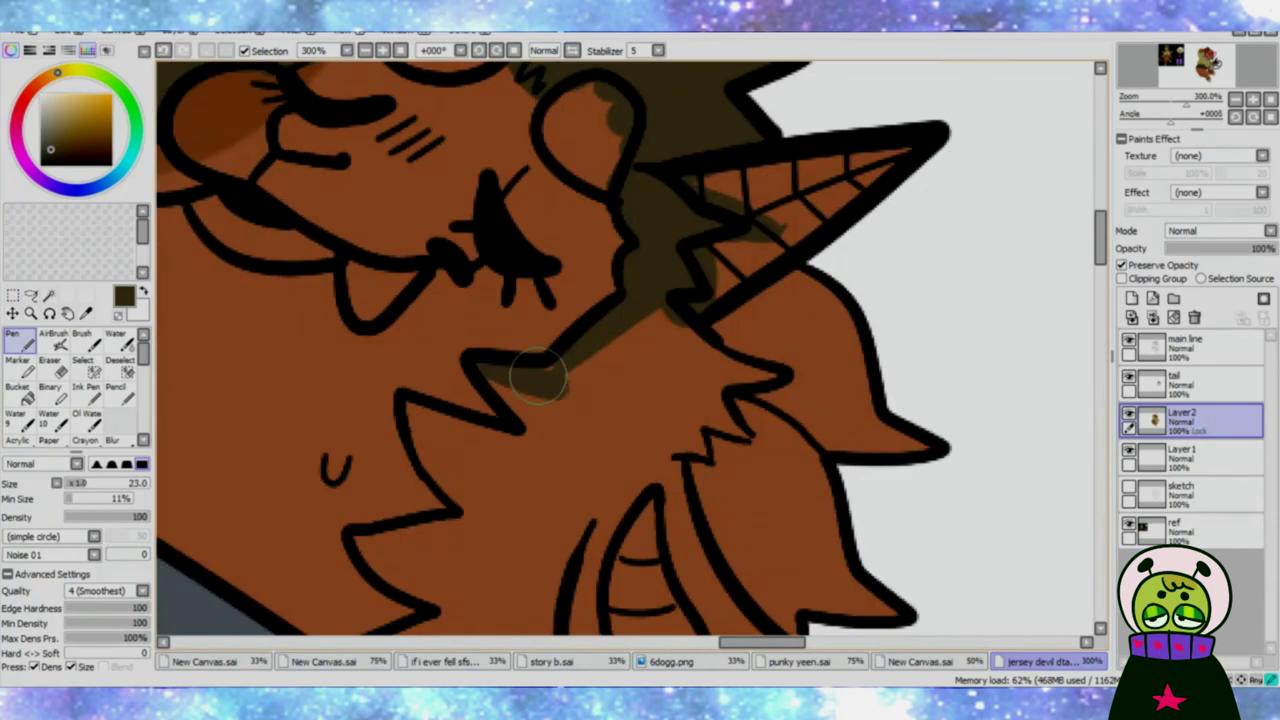
Step: Fill the remaining hair down the cheek, around the ear and above the collar with dark brown at size 23
{"action": "key", "text": "alt+Tab"}
{"action": "key", "text": "alt+Tab"}
{"action": "left_click_drag", "start_coordinate": [470, 350], "coordinate": [523, 466]}
{"action": "scroll", "coordinate": [450, 360], "scroll_direction": "down", "scroll_amount": 3}
{"action": "mouse_move", "coordinate": [394, 258]}
{"action": "left_mouse_down"}
{"action": "mouse_move", "coordinate": [379, 325]}
{"action": "mouse_move", "coordinate": [420, 366]}
{"action": "left_mouse_up"}
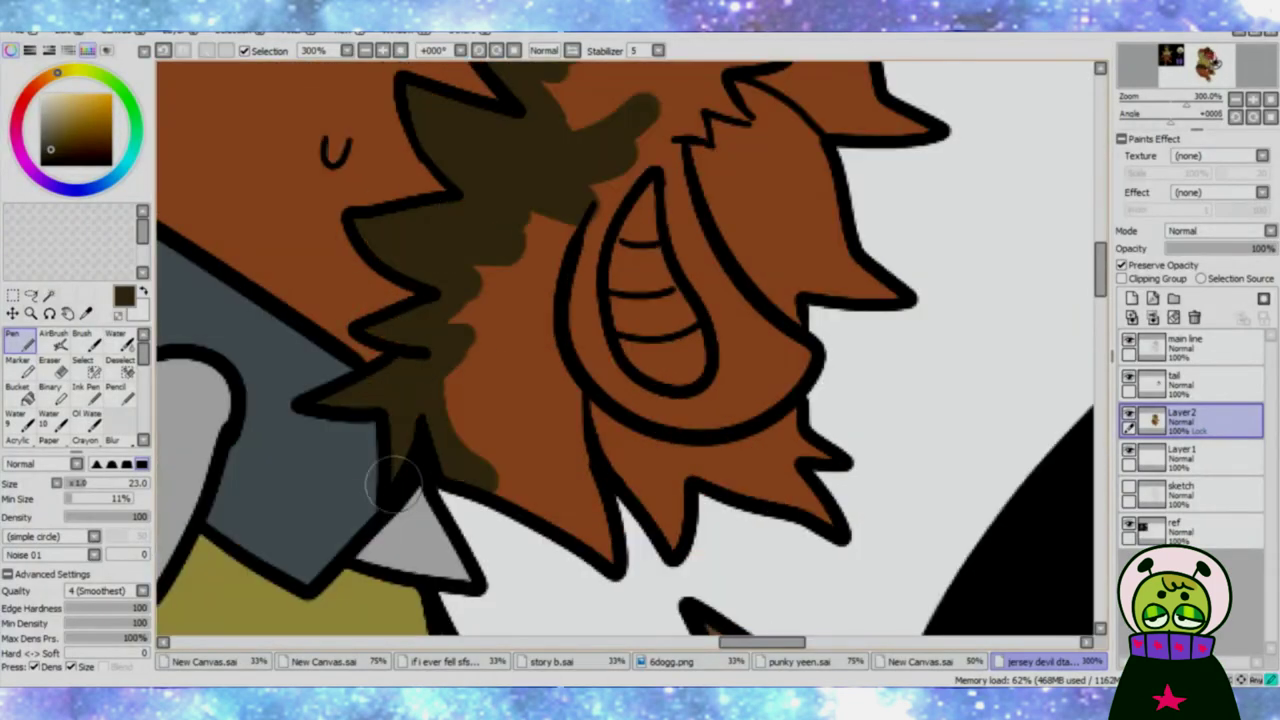
{"action": "scroll", "coordinate": [642, 378], "scroll_direction": "down", "scroll_amount": 4}
{"action": "scroll", "coordinate": [644, 379], "scroll_direction": "up", "scroll_amount": 3}
{"action": "scroll", "coordinate": [600, 340], "scroll_direction": "down", "scroll_amount": 5}
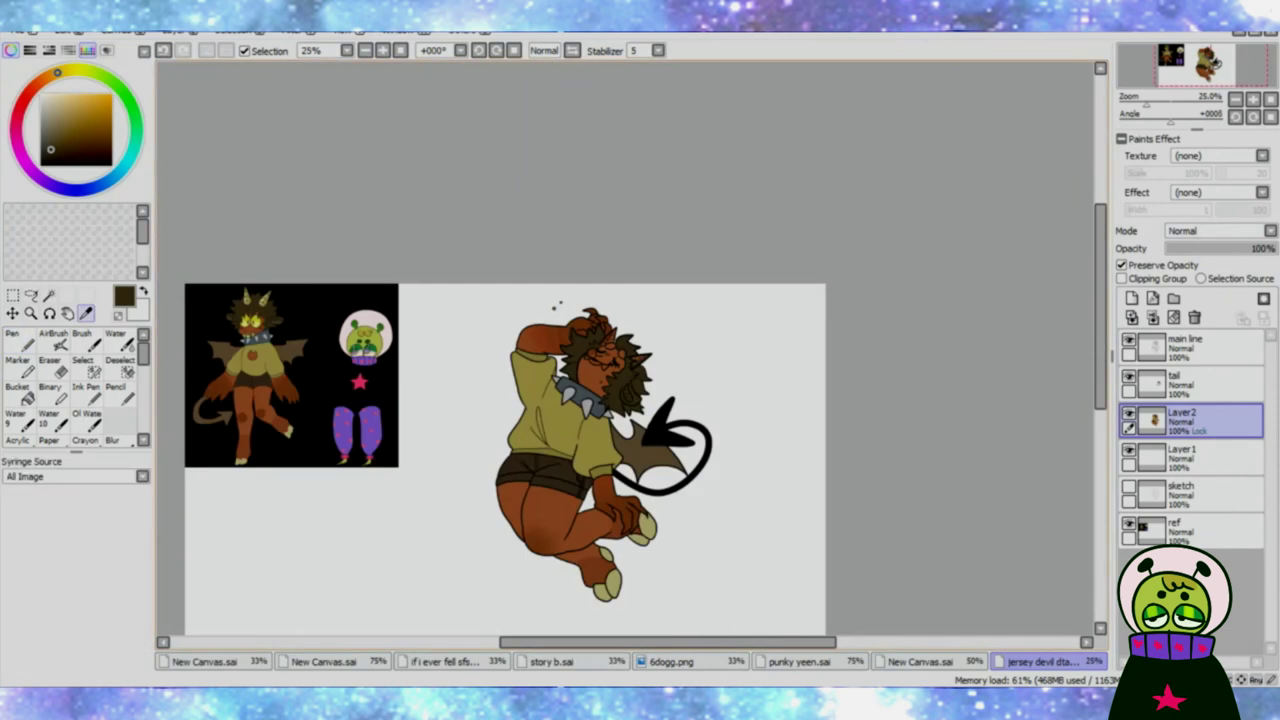
Step: Fill the teeth with the reference's pale yellow-green and paint the horns in banded khaki tones with the Pen
{"action": "scroll", "coordinate": [648, 448], "scroll_direction": "up", "scroll_amount": 5}
{"action": "scroll", "coordinate": [740, 460], "scroll_direction": "up", "scroll_amount": 2}
{"action": "scroll", "coordinate": [667, 237], "scroll_direction": "down", "scroll_amount": 4}
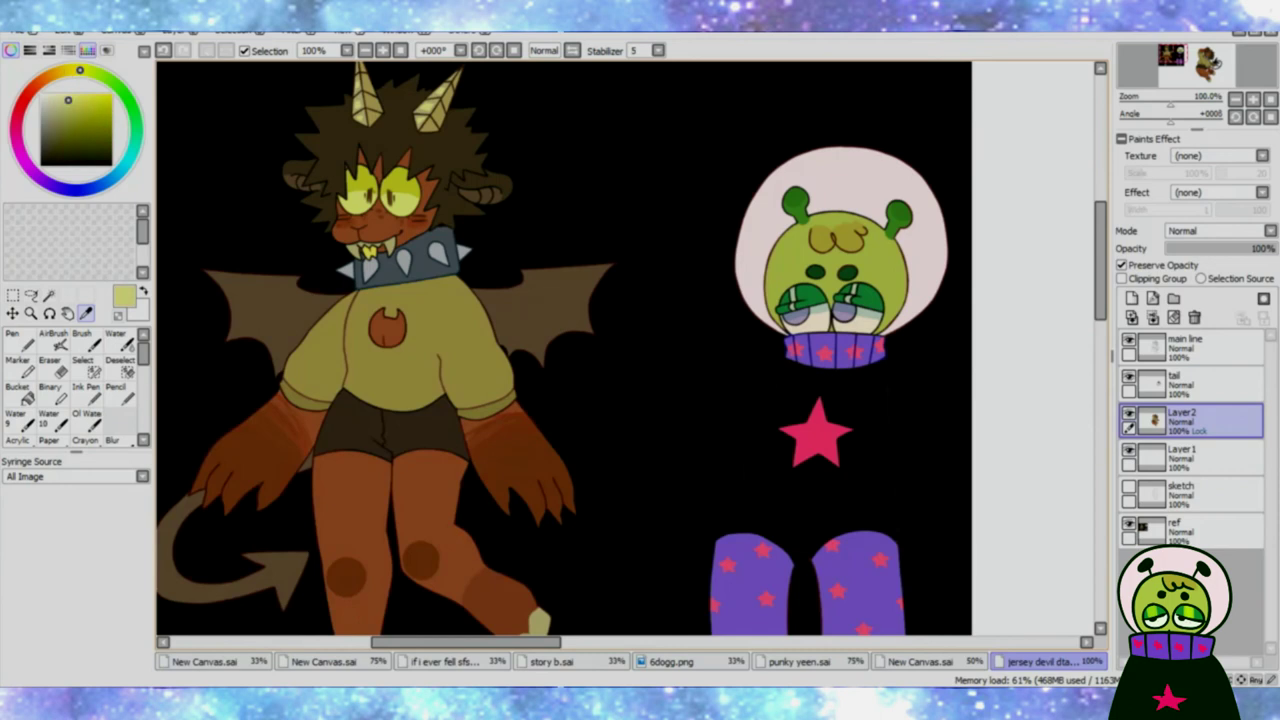
{"action": "scroll", "coordinate": [470, 360], "scroll_direction": "up", "scroll_amount": 2}
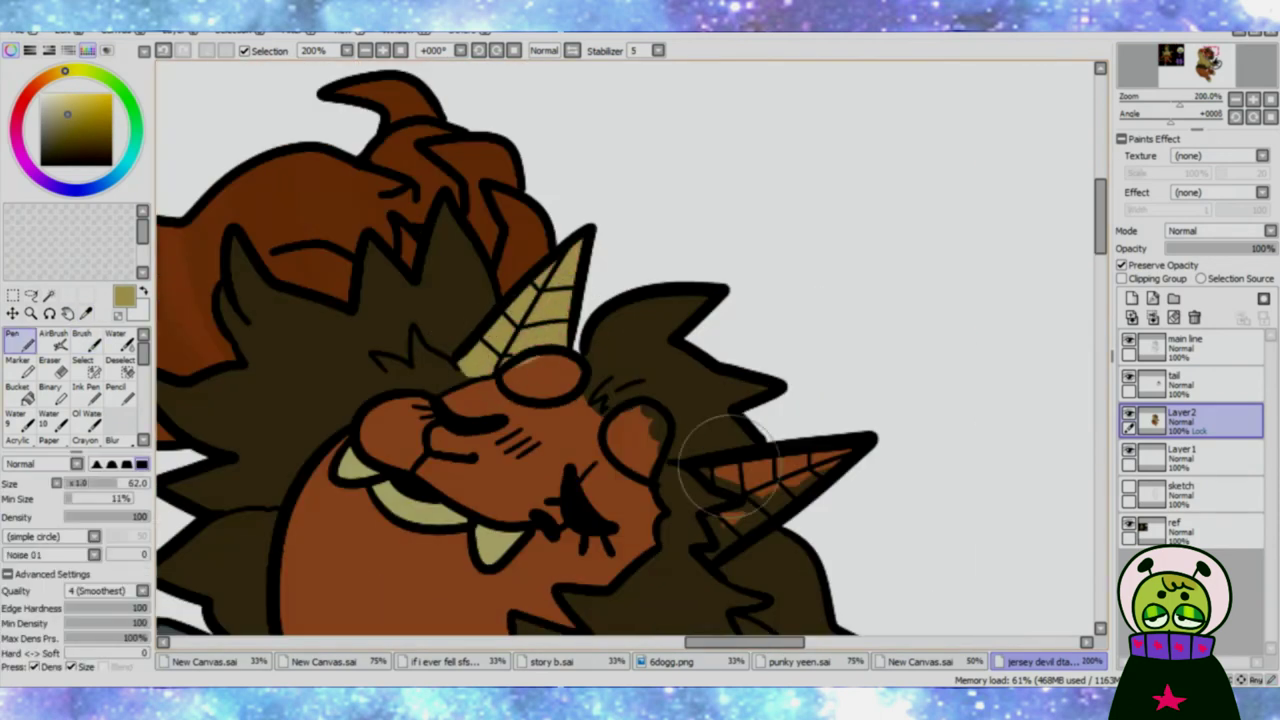
{"action": "scroll", "coordinate": [718, 525], "scroll_direction": "down", "scroll_amount": 3}
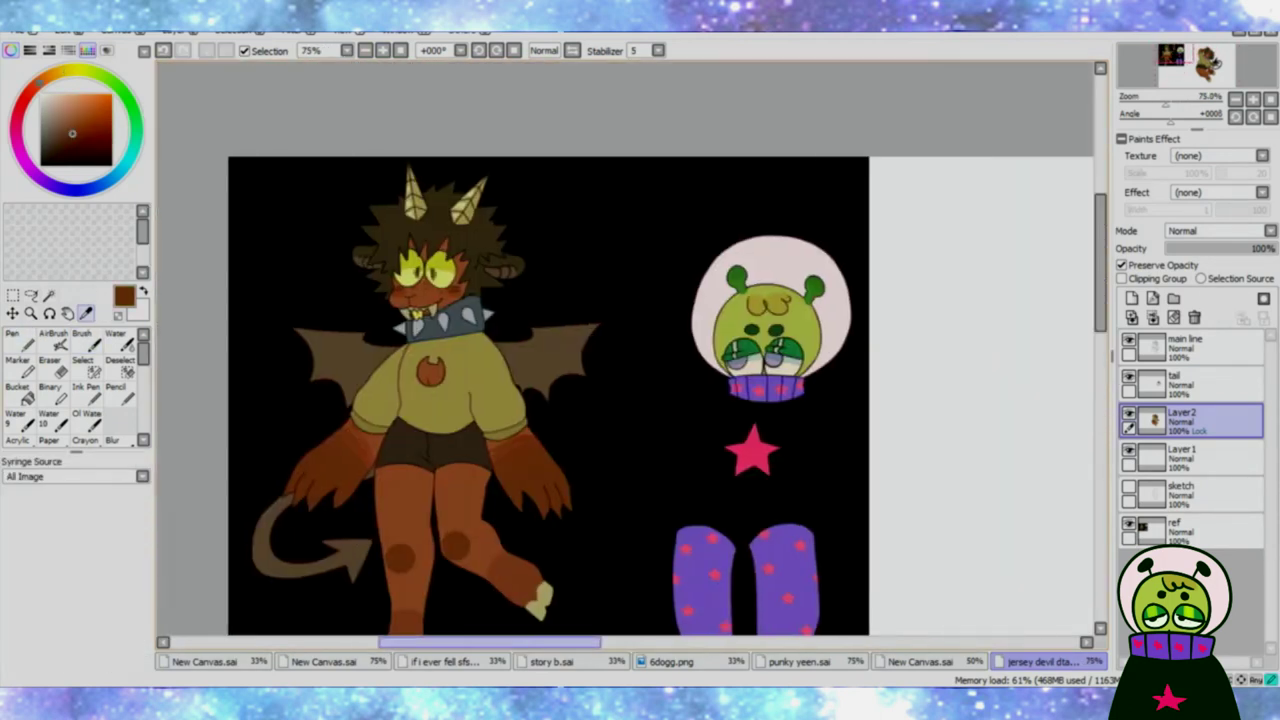
Step: Outline the crescent emblem on the sweater's chest in black on the main line layer, following the reference
{"action": "scroll", "coordinate": [450, 405], "scroll_direction": "up", "scroll_amount": 2}
{"action": "scroll", "coordinate": [361, 114], "scroll_direction": "down", "scroll_amount": 2}
{"action": "left_click", "coordinate": [1190, 345]}
{"action": "scroll", "coordinate": [337, 423], "scroll_direction": "up", "scroll_amount": 2}
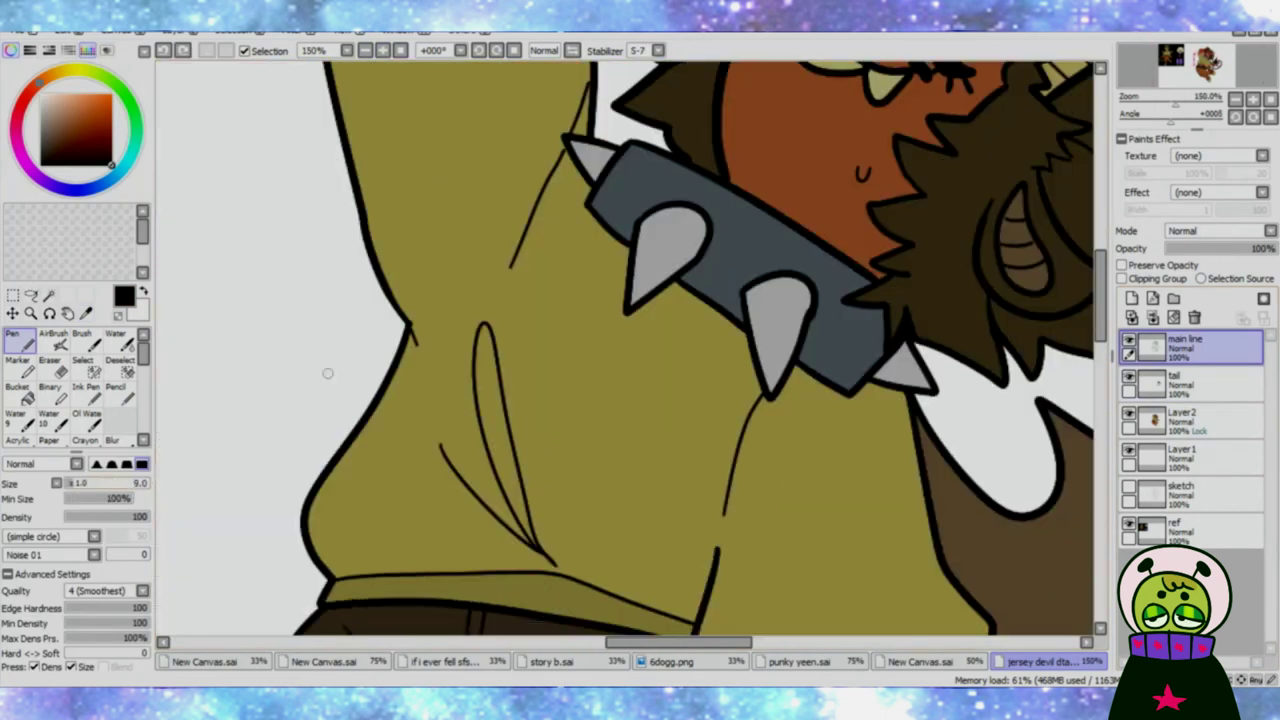
{"action": "scroll", "coordinate": [570, 422], "scroll_direction": "down", "scroll_amount": 2}
{"action": "scroll", "coordinate": [570, 422], "scroll_direction": "up", "scroll_amount": 2}
Step: Fill the crescent emblem with the reference's reddish brown on Layer2 with Preserve Opacity on
{"action": "left_click", "coordinate": [1190, 420]}
{"action": "left_click", "coordinate": [1122, 265]}
{"action": "scroll", "coordinate": [625, 345], "scroll_direction": "up", "scroll_amount": 2}
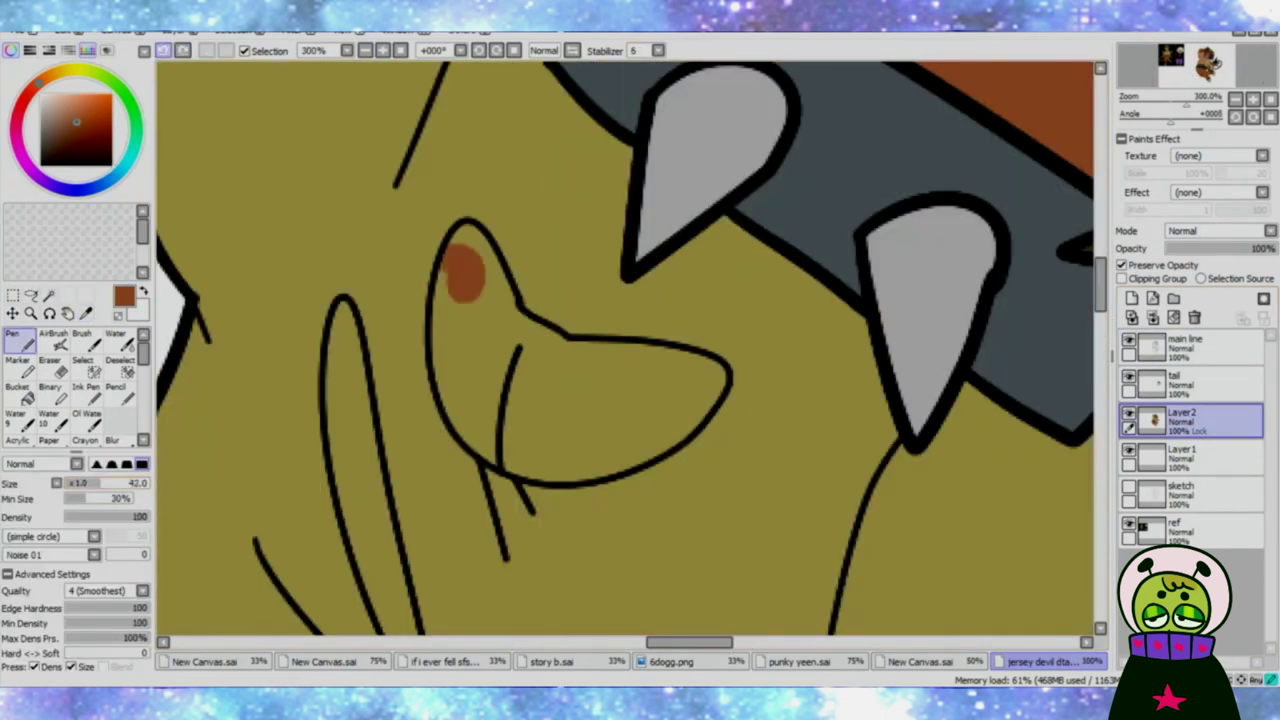
{"action": "mouse_move", "coordinate": [470, 240]}
{"action": "left_mouse_down"}
{"action": "mouse_move", "coordinate": [445, 400]}
{"action": "mouse_move", "coordinate": [709, 371]}
{"action": "mouse_move", "coordinate": [560, 400]}
{"action": "left_mouse_up"}
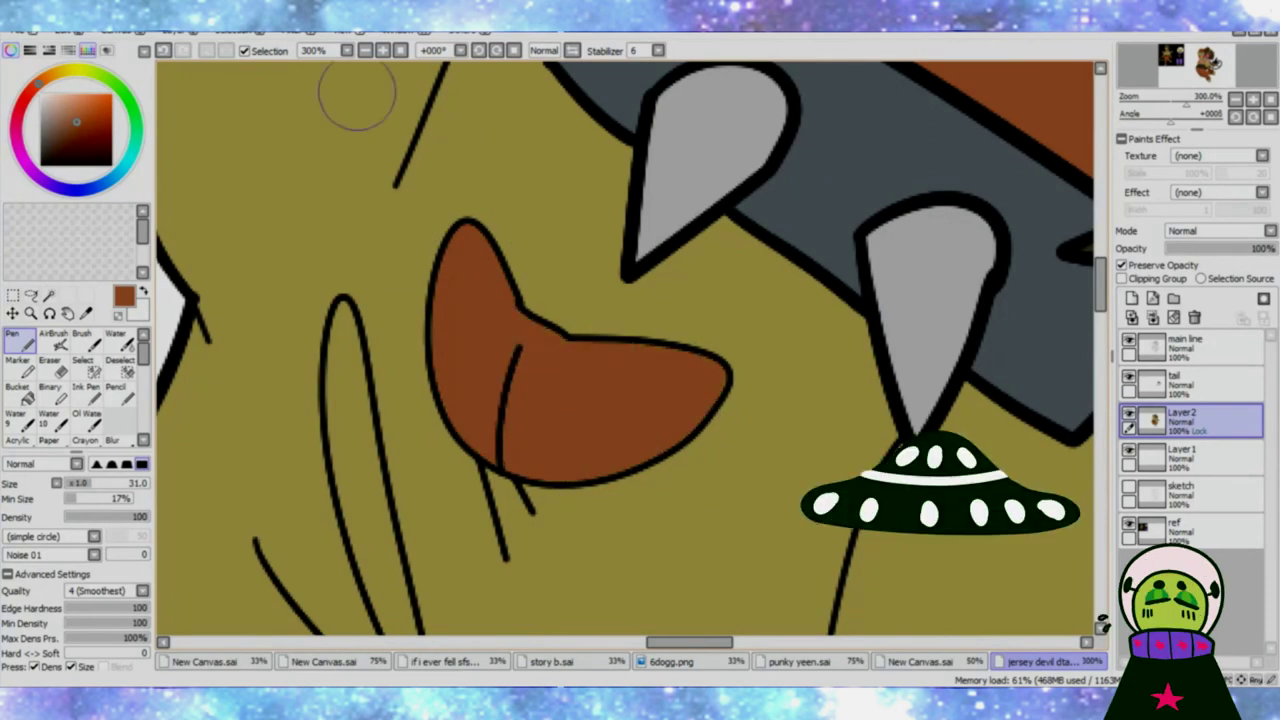
Step: Draw an inner contour along the emblem's upper tip on the main line layer and paint the outer strip sweater-khaki on Layer2
{"action": "scroll", "coordinate": [357, 95], "scroll_direction": "down", "scroll_amount": 2}
{"action": "scroll", "coordinate": [357, 95], "scroll_direction": "up", "scroll_amount": 2}
{"action": "left_click", "coordinate": [1190, 345]}
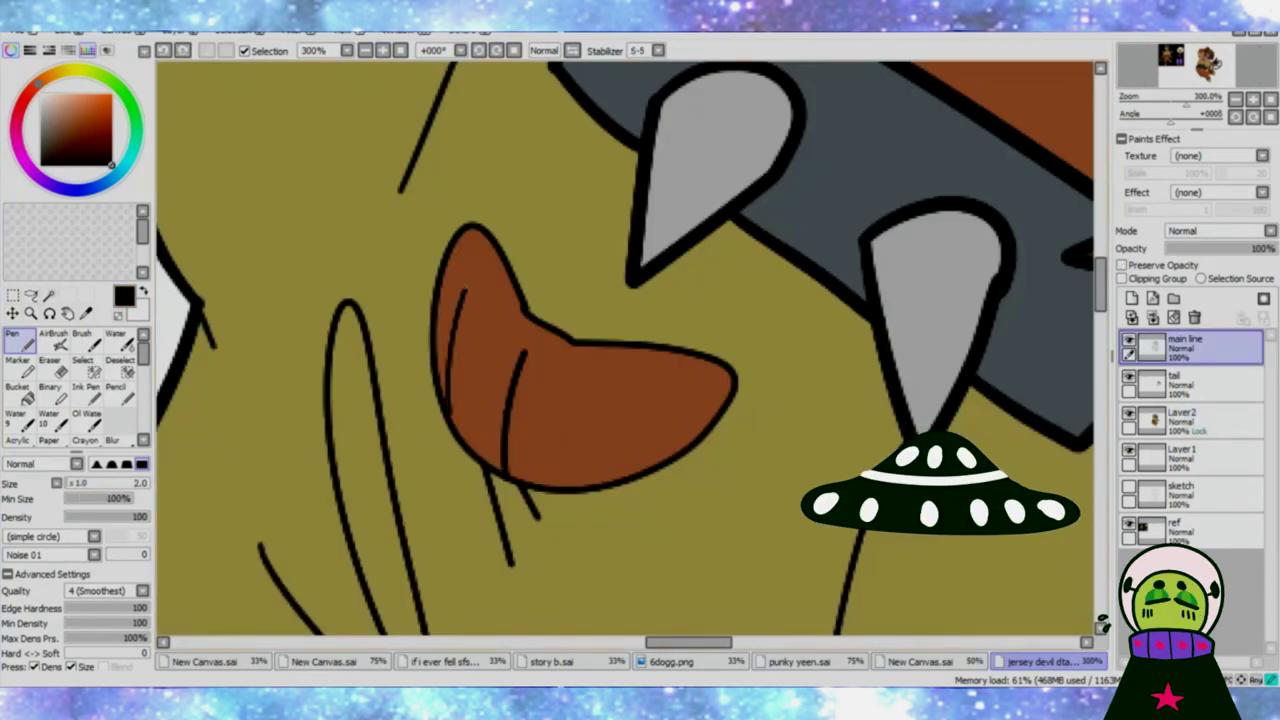
{"action": "scroll", "coordinate": [500, 350], "scroll_direction": "down", "scroll_amount": 2}
{"action": "scroll", "coordinate": [500, 350], "scroll_direction": "up", "scroll_amount": 3}
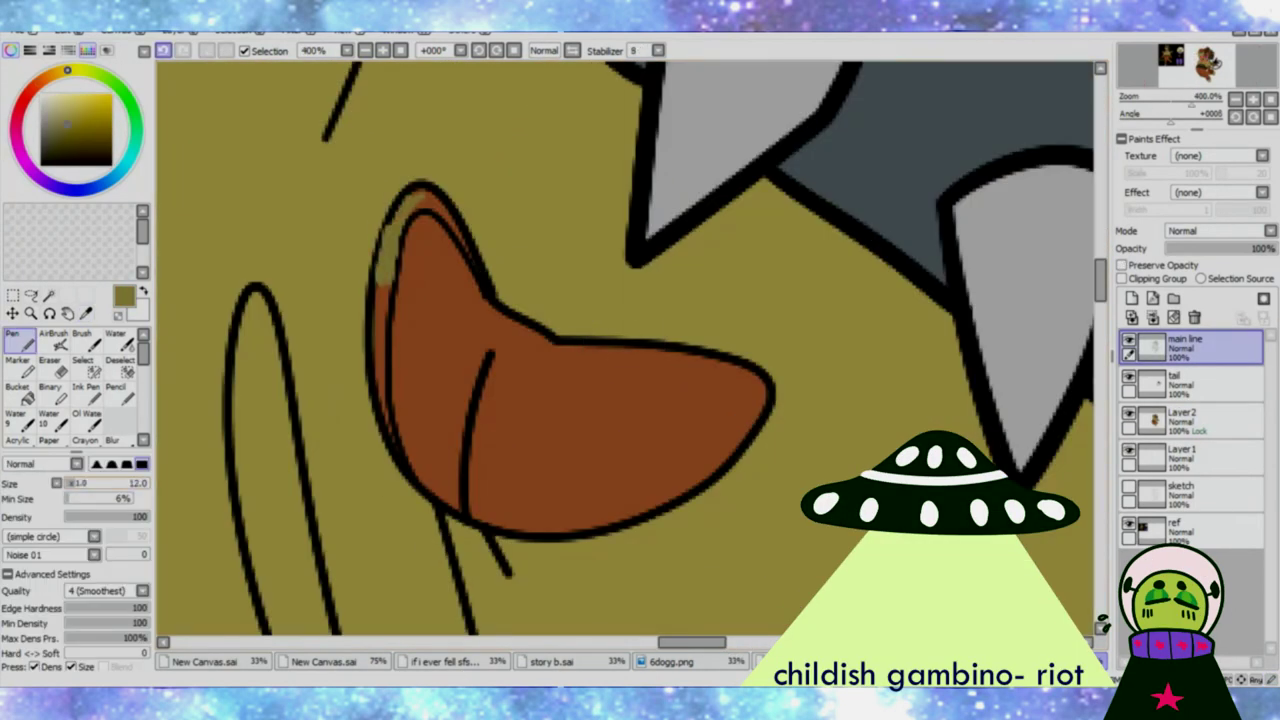
{"action": "left_click", "coordinate": [1190, 420]}
{"action": "left_click_drag", "start_coordinate": [405, 200], "coordinate": [390, 428]}
Step: Sample the reference's dark reddish brown and softly shade the cheek below the closed eye on Layer2 with the Brush
{"action": "scroll", "coordinate": [390, 425], "scroll_direction": "down", "scroll_amount": 5}
{"action": "key", "text": "alt"}
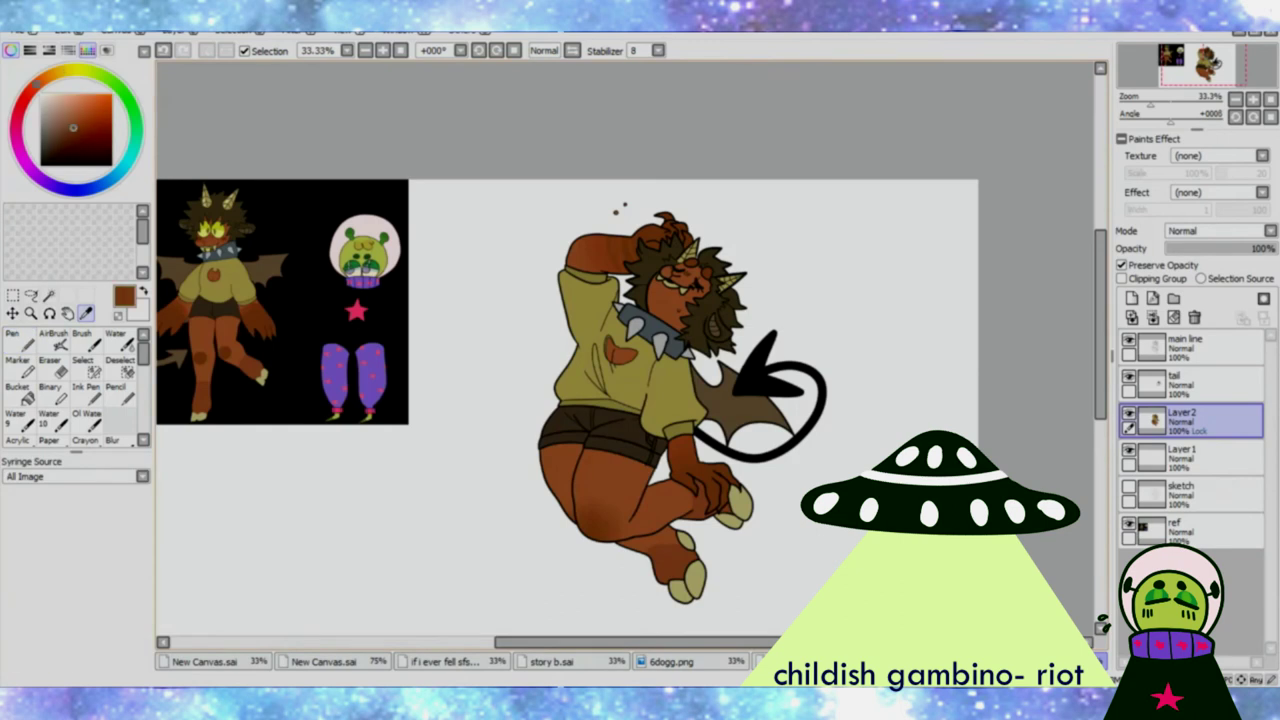
{"action": "scroll", "coordinate": [660, 285], "scroll_direction": "up", "scroll_amount": 5}
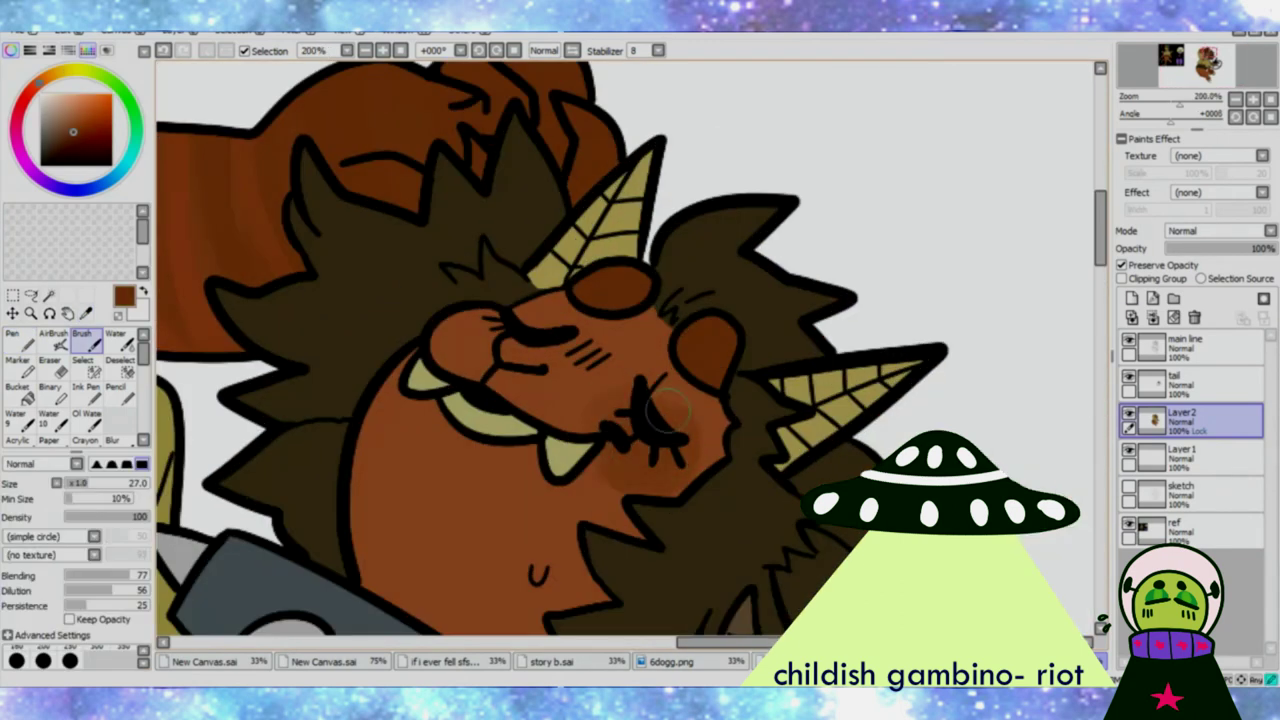
{"action": "key", "text": "n"}
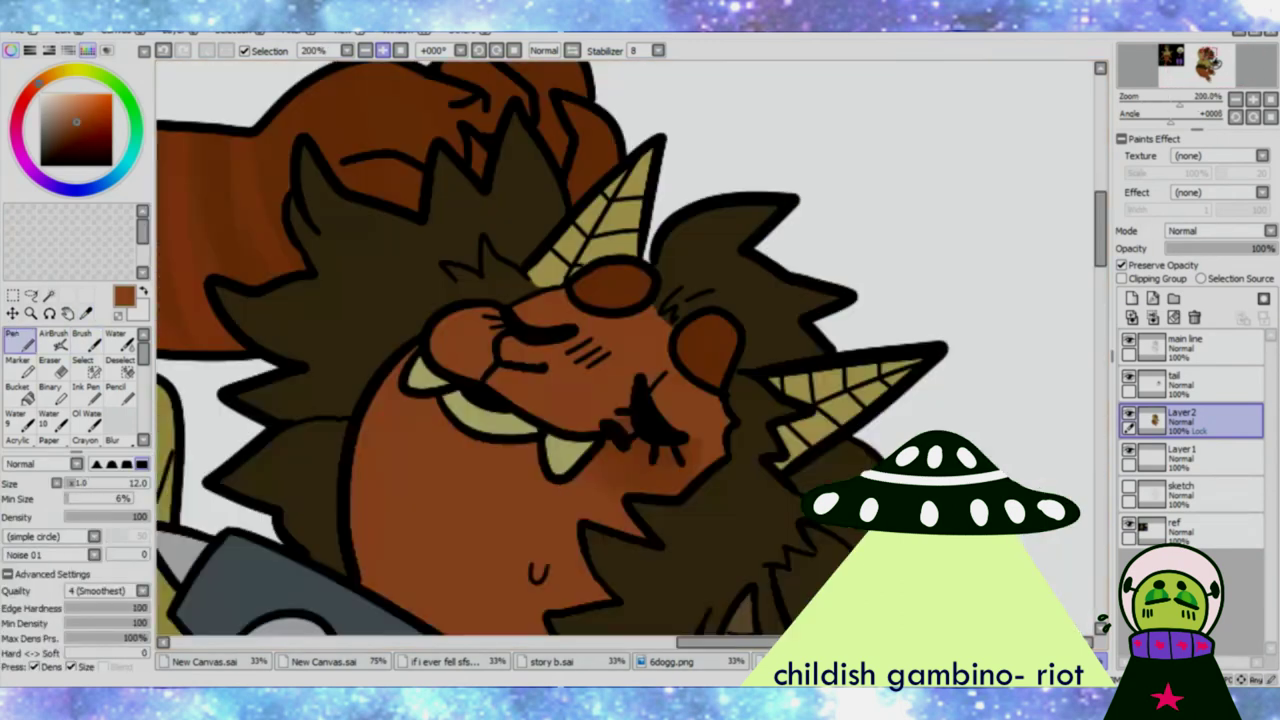
{"action": "key", "text": "c"}
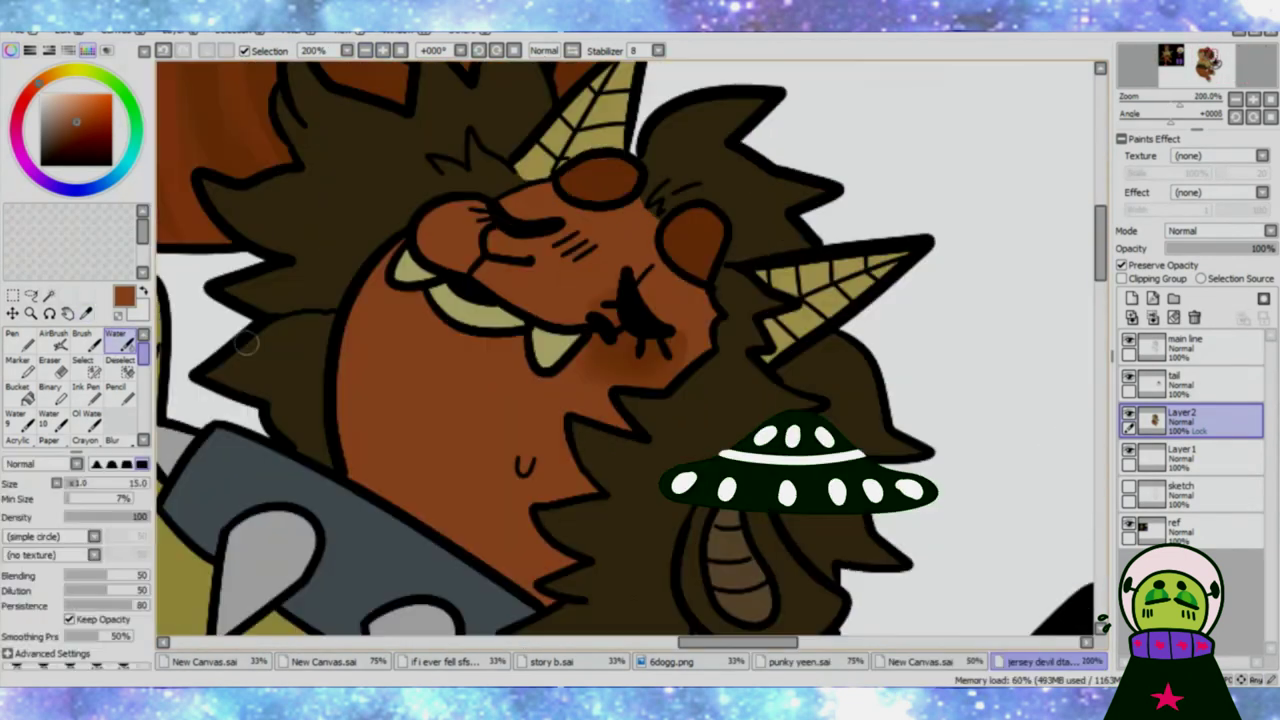
Step: Blend dark reddish-brown shading around the closed eye with the Water tool, reducing its size from 15 to 6
{"action": "left_click", "coordinate": [247, 342], "text": "alt"}
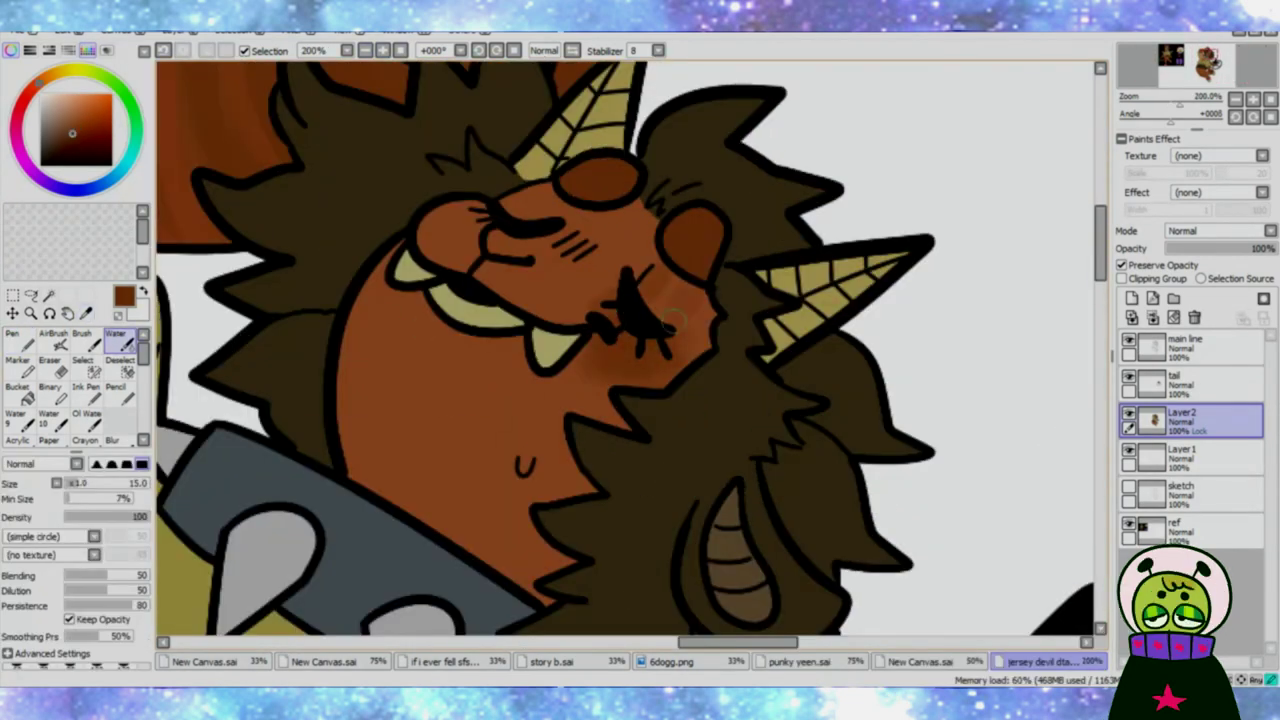
{"action": "key", "text": "bracketleft"}
{"action": "key", "text": "bracketleft"}
{"action": "key", "text": "bracketleft"}
{"action": "key", "text": "bracketleft"}
{"action": "key", "text": "bracketleft"}
{"action": "key", "text": "bracketleft"}
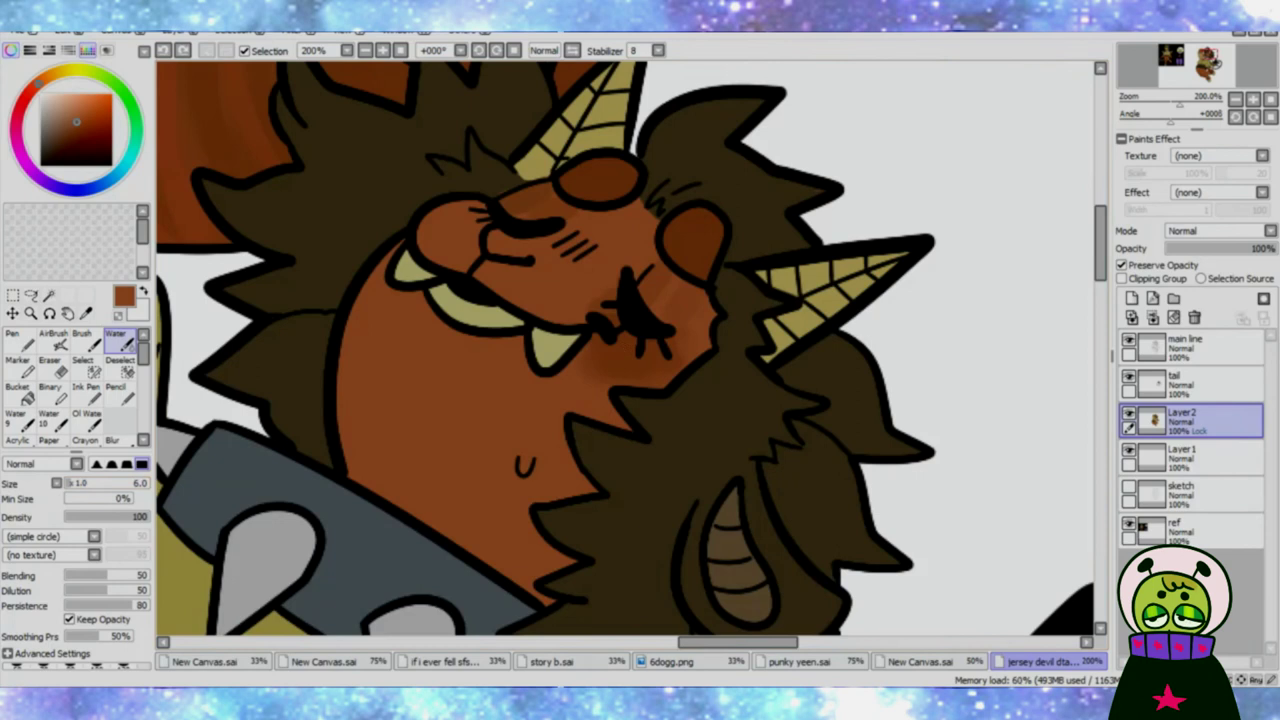
Step: Dot dark reddish-brown freckles over the cheek and muzzle on a new Layer3 with the Pen at size 12, and shade the muzzle on Layer2
{"action": "key", "text": "n"}
{"action": "key", "text": "minus"}
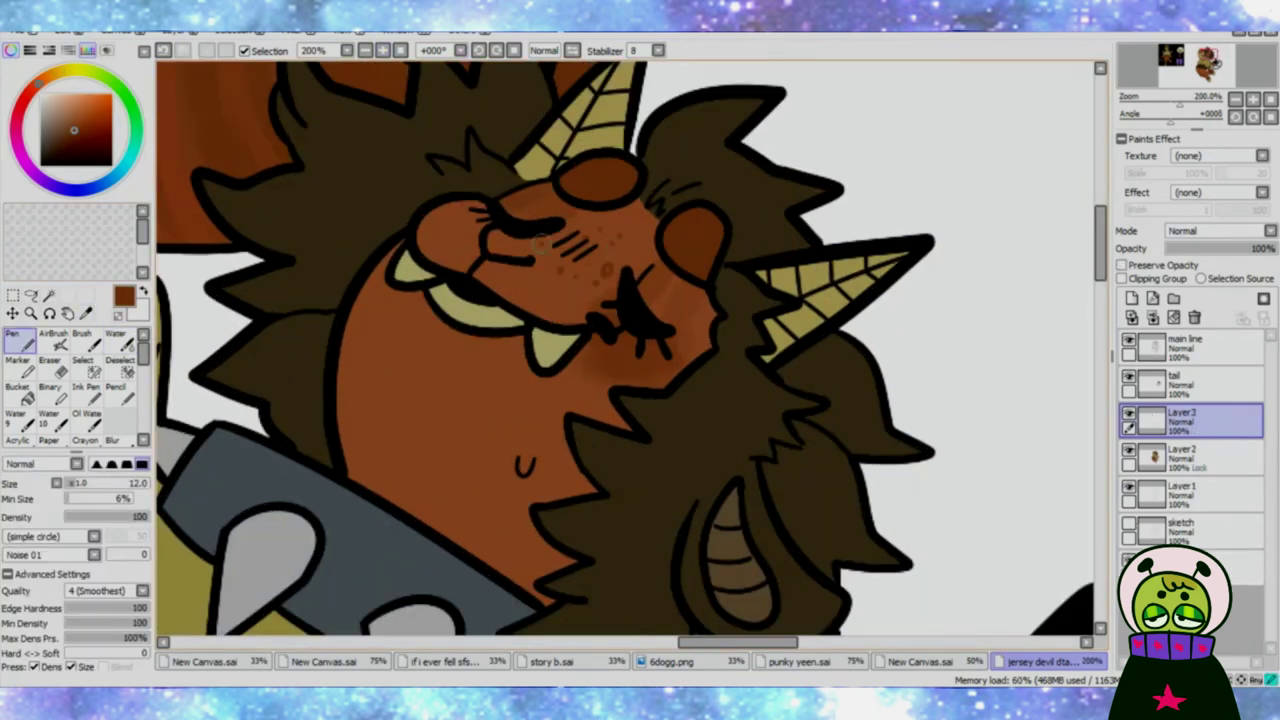
{"action": "left_click", "coordinate": [1185, 456]}
{"action": "key", "text": "c"}
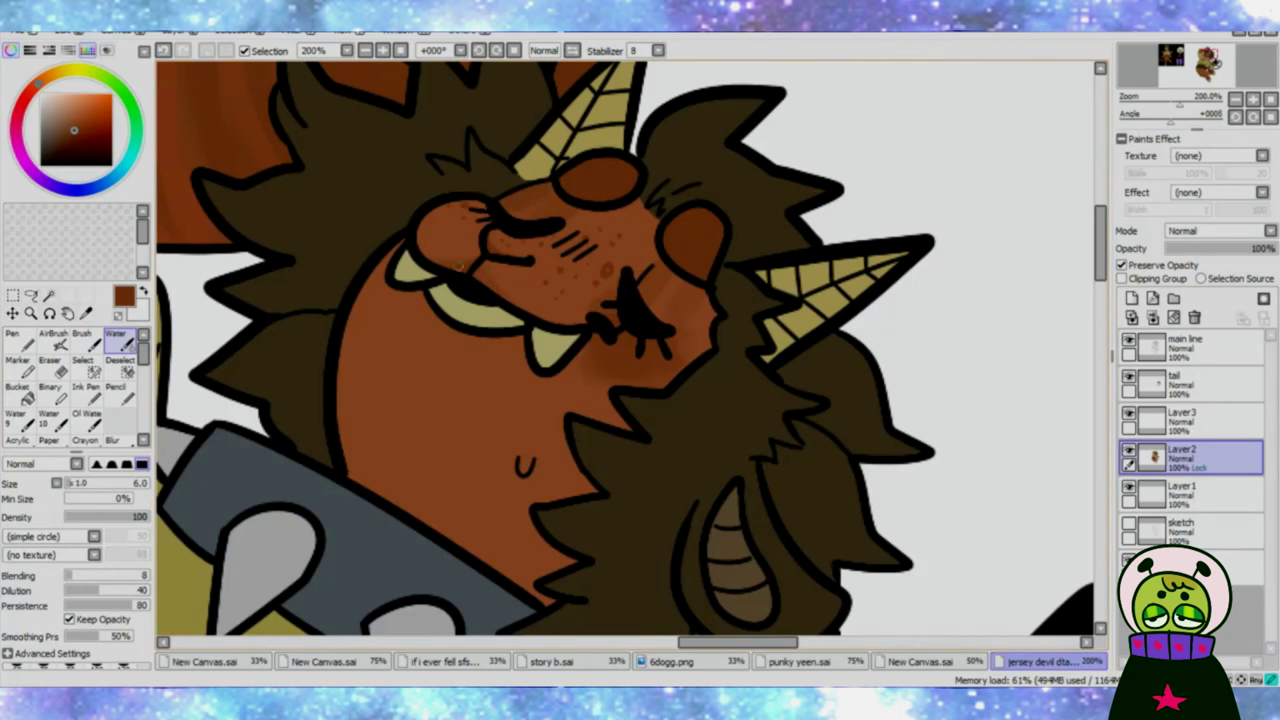
{"action": "key", "text": "minus"}
{"action": "key", "text": "plus"}
{"action": "key", "text": "plus"}
{"action": "left_click", "coordinate": [1185, 420]}
{"action": "key", "text": "n"}
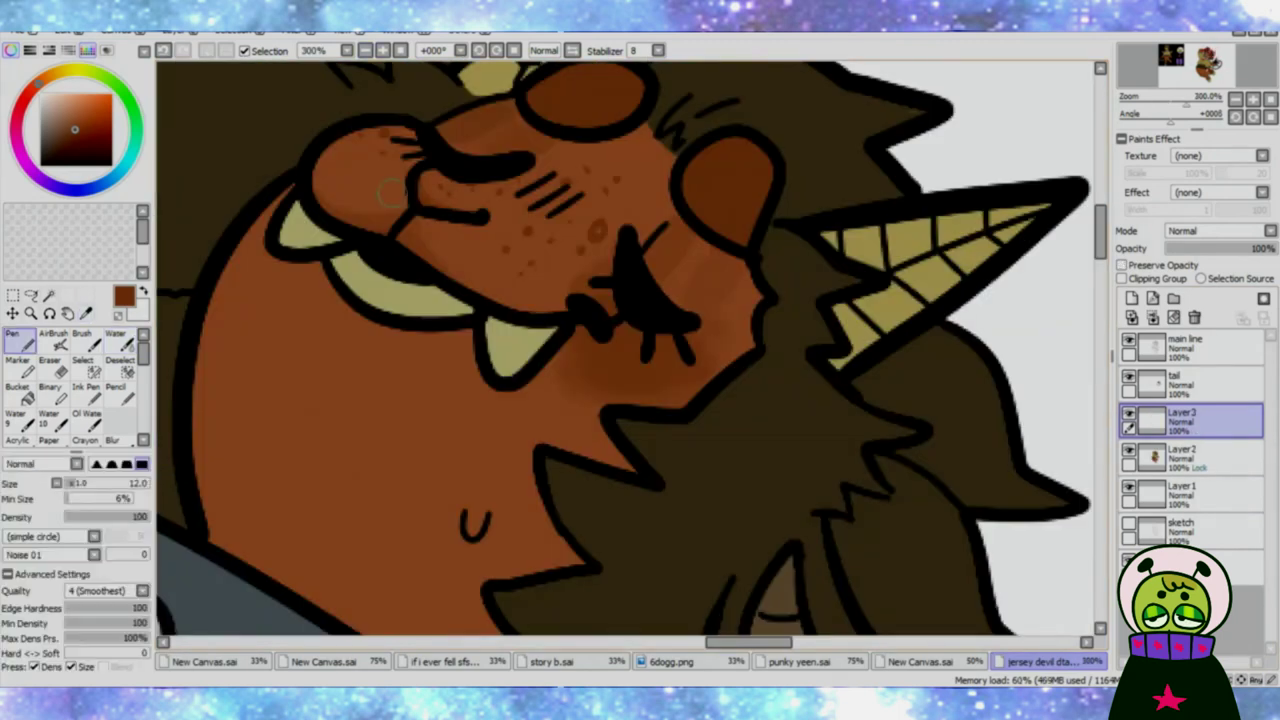
Step: Add Layer4 at 28% opacity and a linework layer, and handwrite "god theyre" in white beside the reference character
{"action": "key", "text": "minus"}
{"action": "key", "text": "v"}
{"action": "key", "text": "ctrl+shift+n"}
{"action": "key", "text": "minus"}
{"action": "key", "text": "minus"}
{"action": "key", "text": "minus"}
{"action": "key", "text": "minus"}
{"action": "key", "text": "plus"}
{"action": "key", "text": "plus"}
{"action": "key", "text": "ctrl+shift+l"}
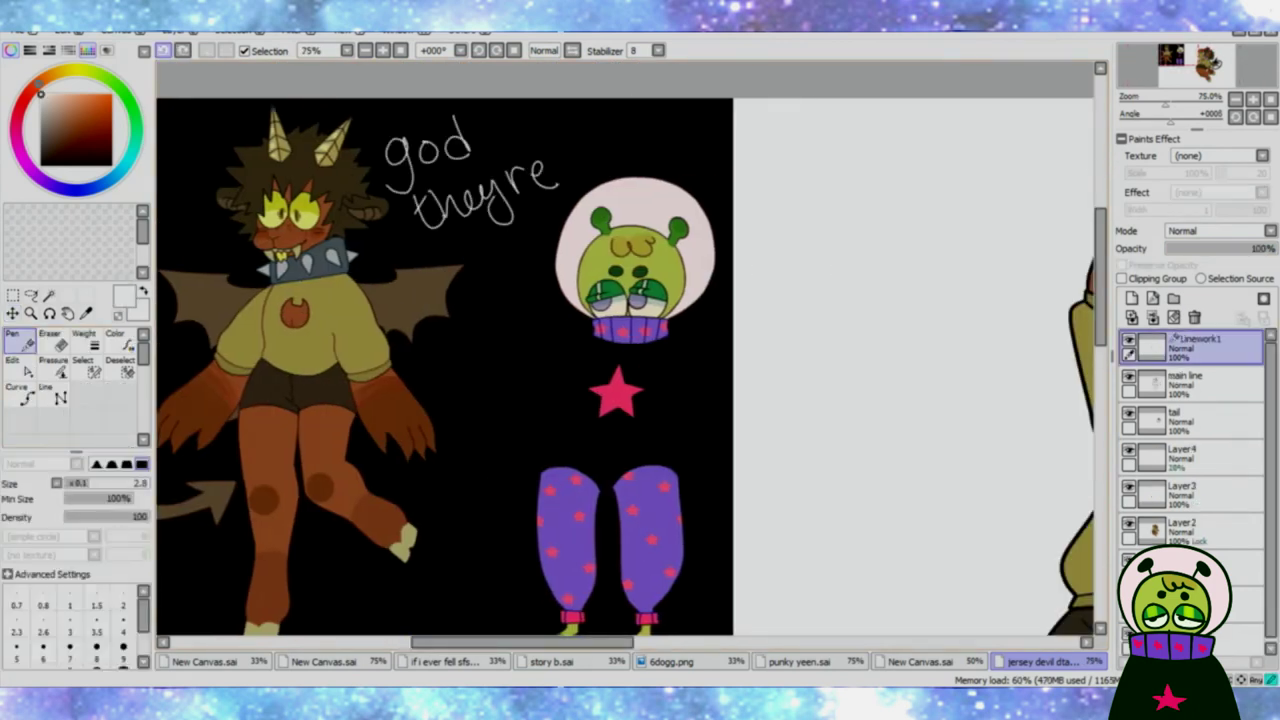
Step: Erase the chest emblem from the main line layer and redraw it as a rounder crescent with thin Pen lines
{"action": "key", "text": "e"}
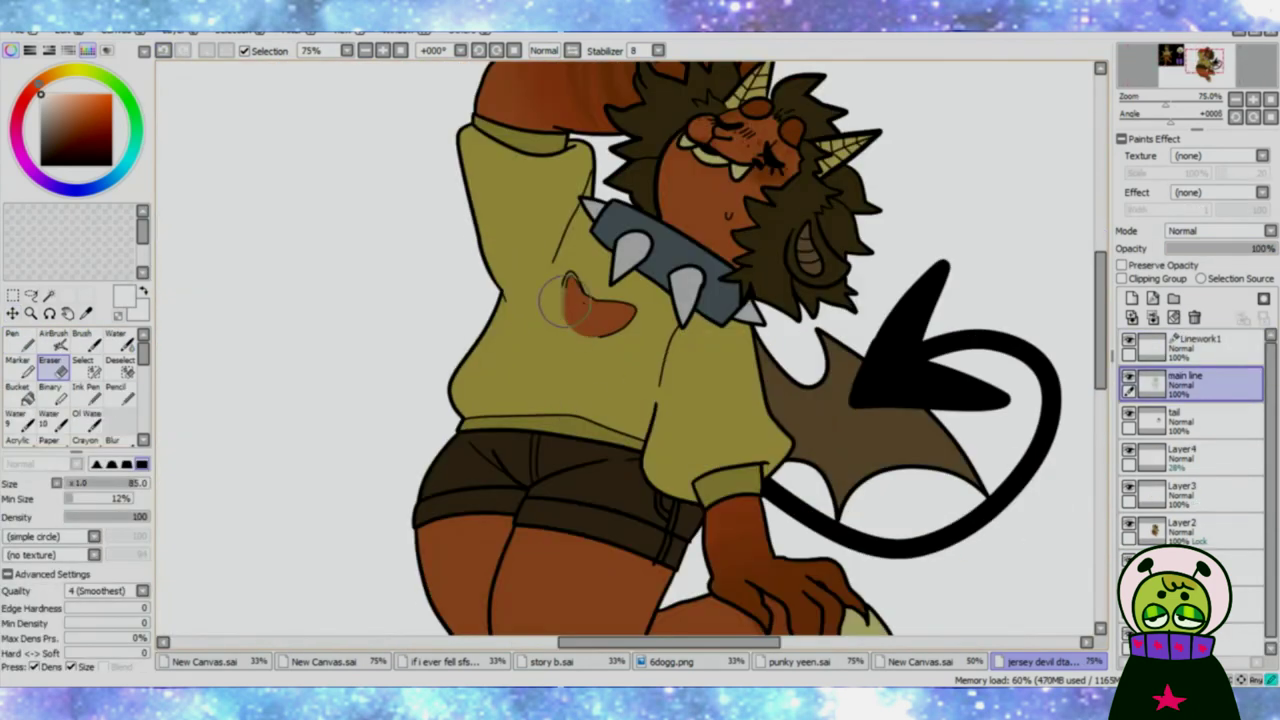
{"action": "left_click_drag", "start_coordinate": [610, 310], "coordinate": [571, 300]}
{"action": "key", "text": "plus"}
{"action": "key", "text": "n"}
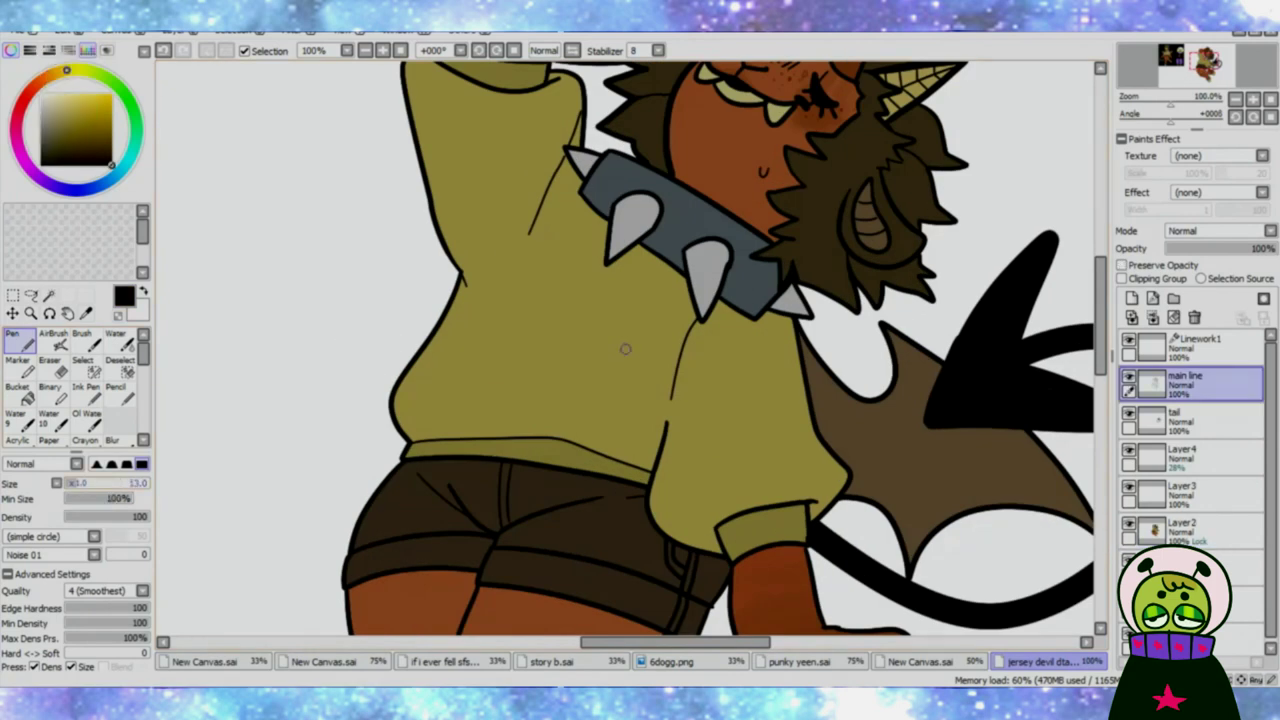
{"action": "key", "text": "plus"}
{"action": "left_click_drag", "start_coordinate": [548, 237], "coordinate": [494, 367]}
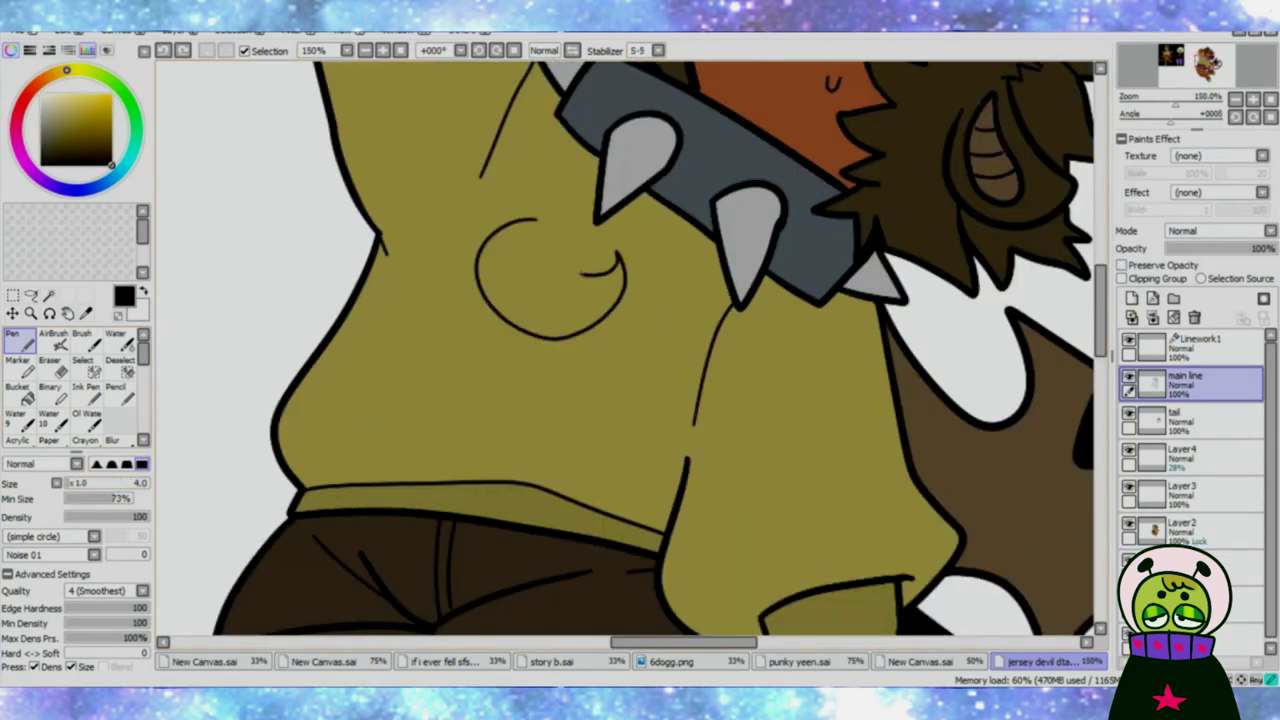
{"action": "left_click_drag", "start_coordinate": [518, 312], "coordinate": [535, 270]}
Step: Select the inside of the redrawn crescent with the magic wand and fill it reddish brown on Layer2
{"action": "key", "text": "minus"}
{"action": "key", "text": "minus"}
{"action": "key", "text": "plus"}
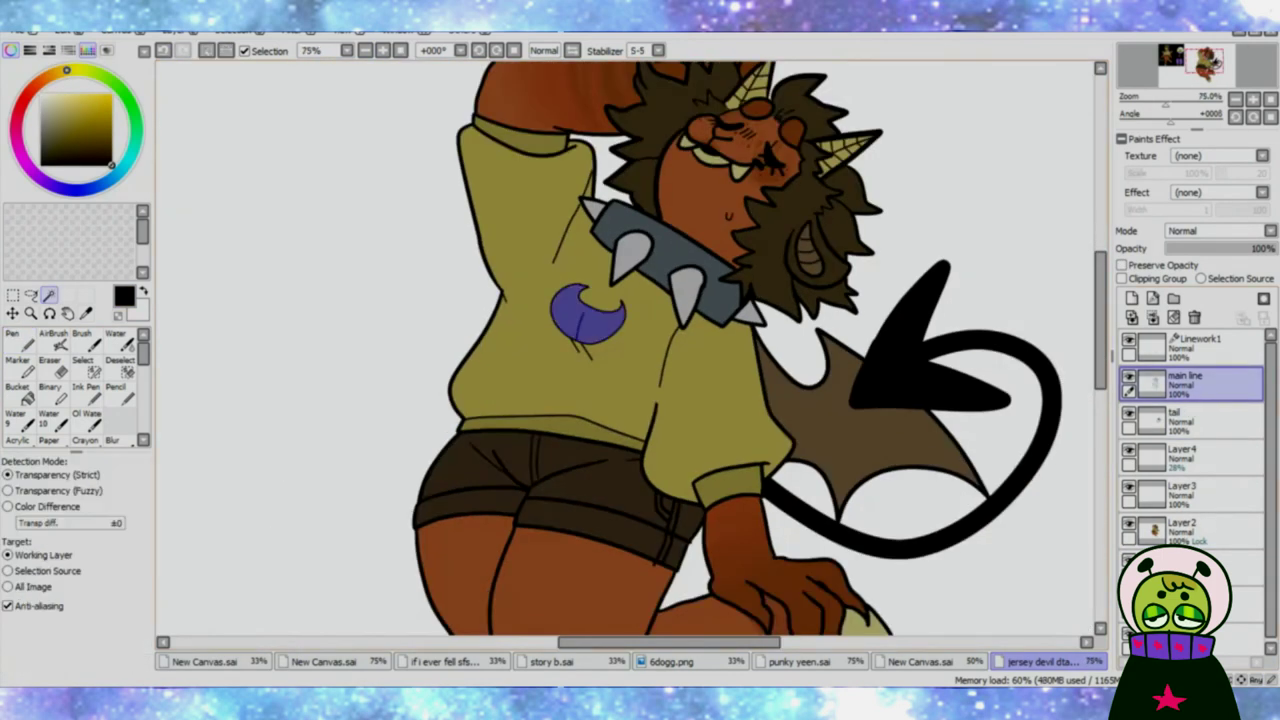
{"action": "key", "text": "minus"}
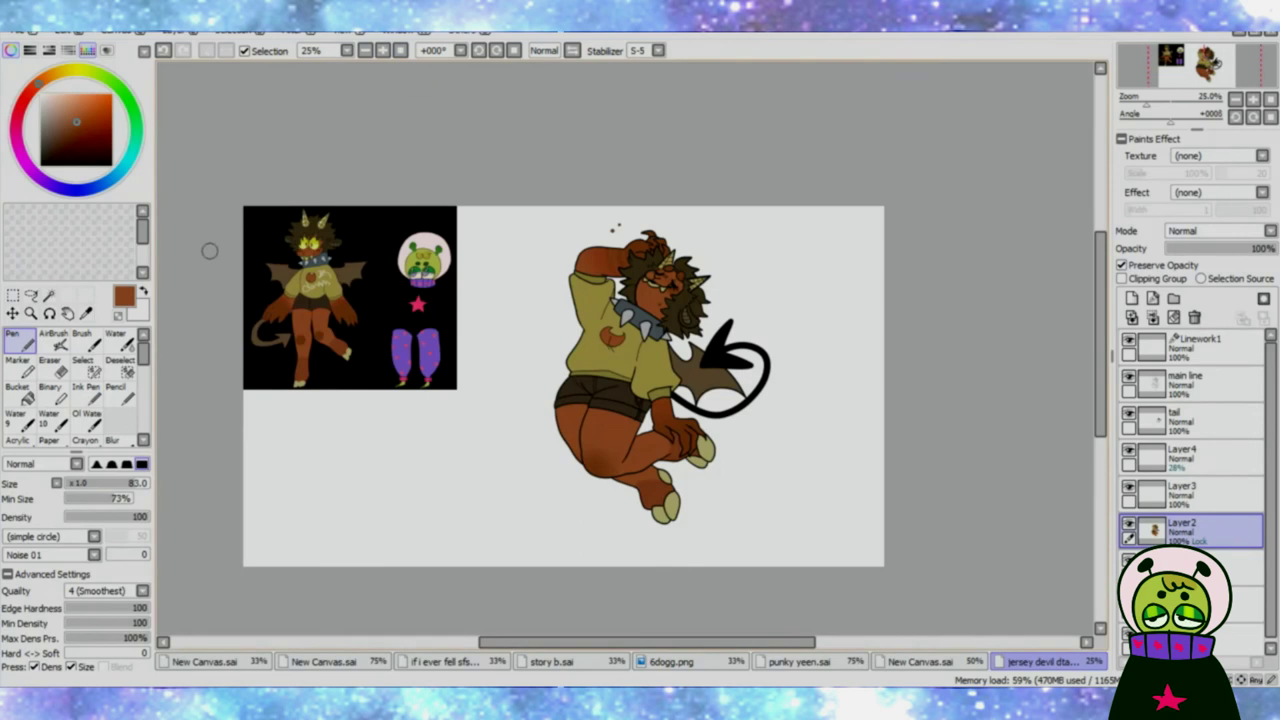
Step: Recolour the main line and tail layers dark brown with the Pen at size 500 and their opacity preserved
{"action": "left_click", "coordinate": [1190, 383]}
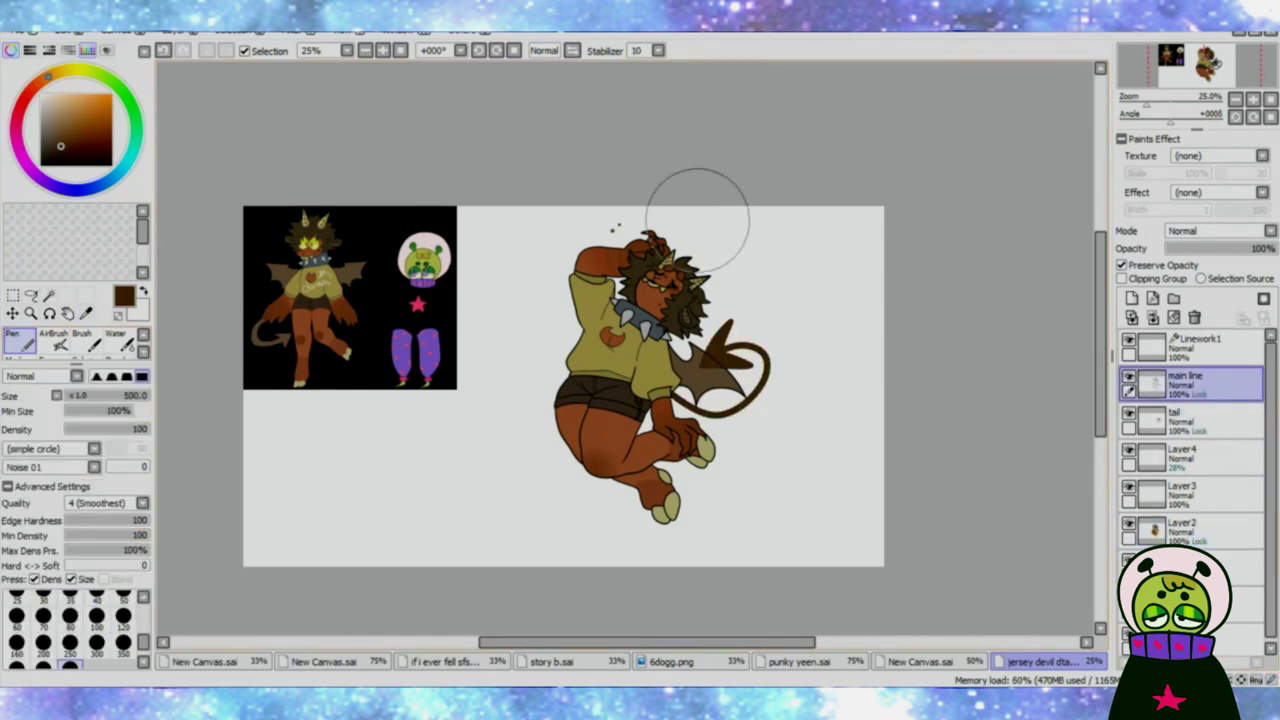
{"action": "key", "text": "plus"}
{"action": "left_click", "coordinate": [1190, 420]}
{"action": "key", "text": "plus"}
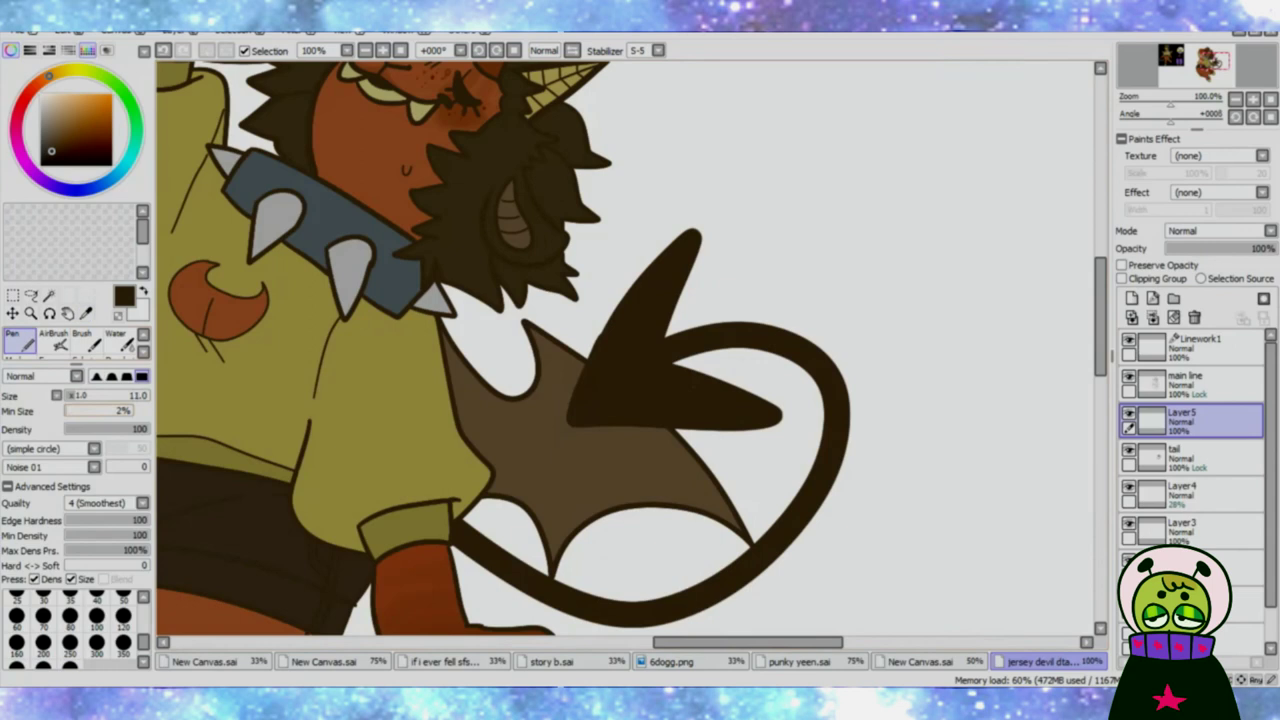
Step: Try to fill a selected area inside the tail's arrowhead with the wing brown on Layer5
{"action": "left_click", "coordinate": [575, 413], "text": "alt"}
{"action": "key", "text": "ctrl+shift+p"}
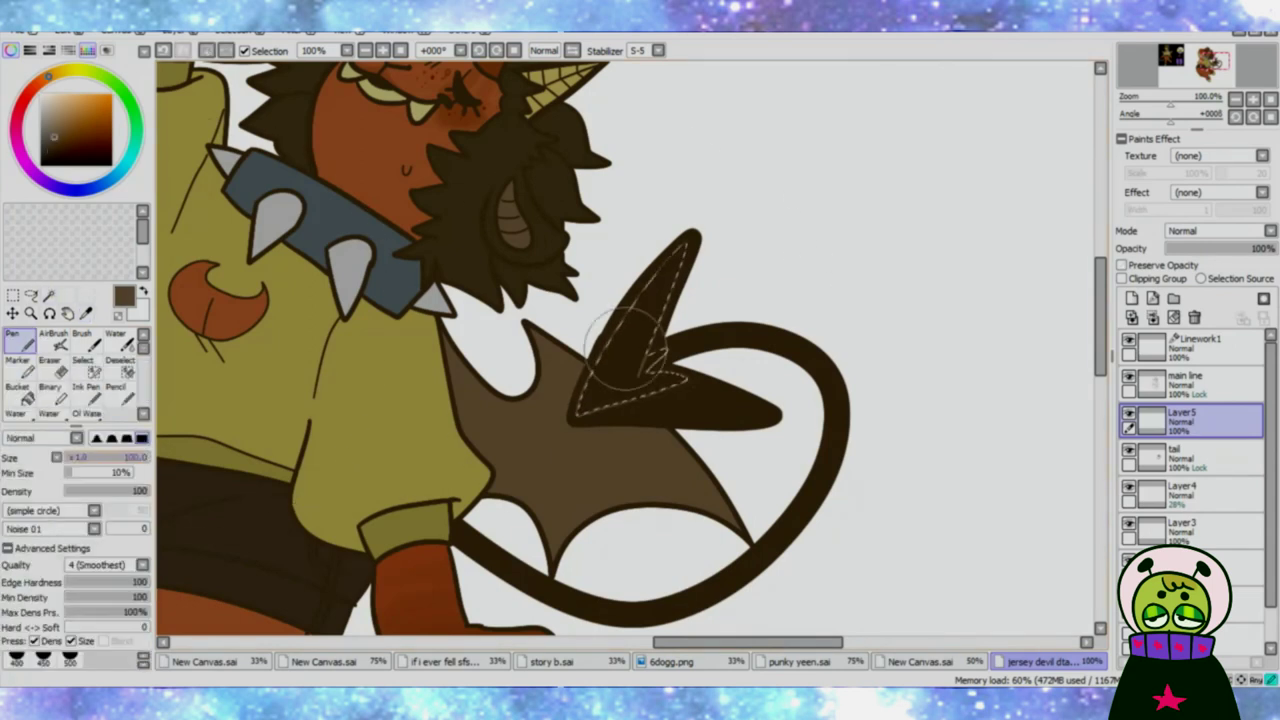
{"action": "key", "text": "ctrl+z"}
Step: Move the tail layer and Layer5 above the main line layer and paint the arrowhead's inside with the wing brown on Layer5
{"action": "left_click", "coordinate": [1190, 455]}
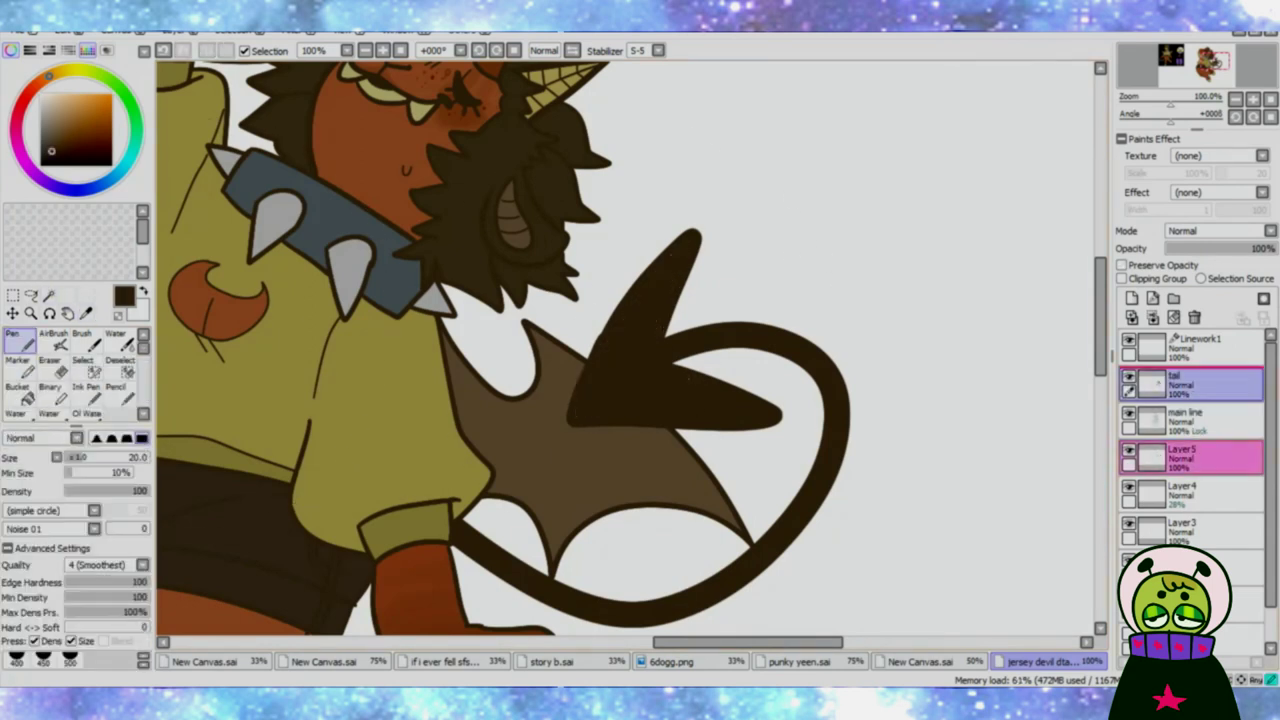
{"action": "left_click_drag", "start_coordinate": [1185, 378], "coordinate": [1185, 468]}
{"action": "left_click", "coordinate": [1190, 383]}
{"action": "left_click_drag", "start_coordinate": [760, 366], "coordinate": [640, 312]}
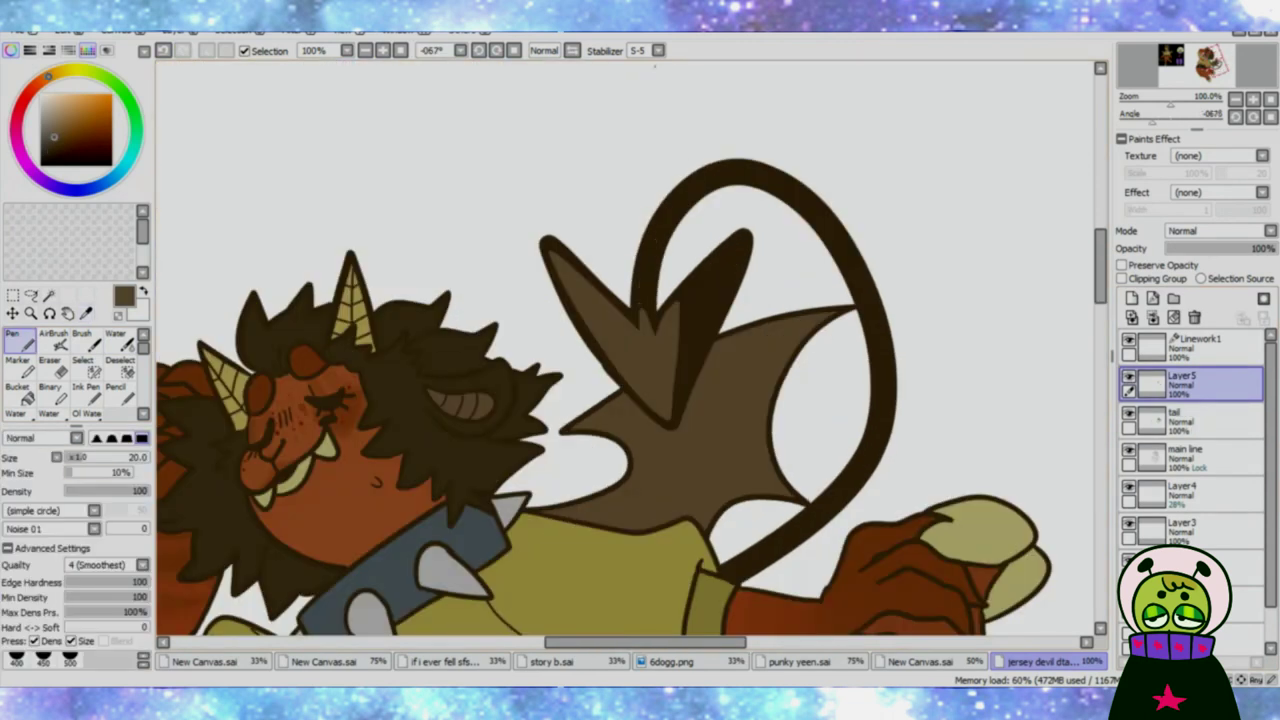
Step: Trim the brown tail fill on Layer5 with the Eraser at size 20, and straighten the canvas rotation
{"action": "key", "text": "e"}
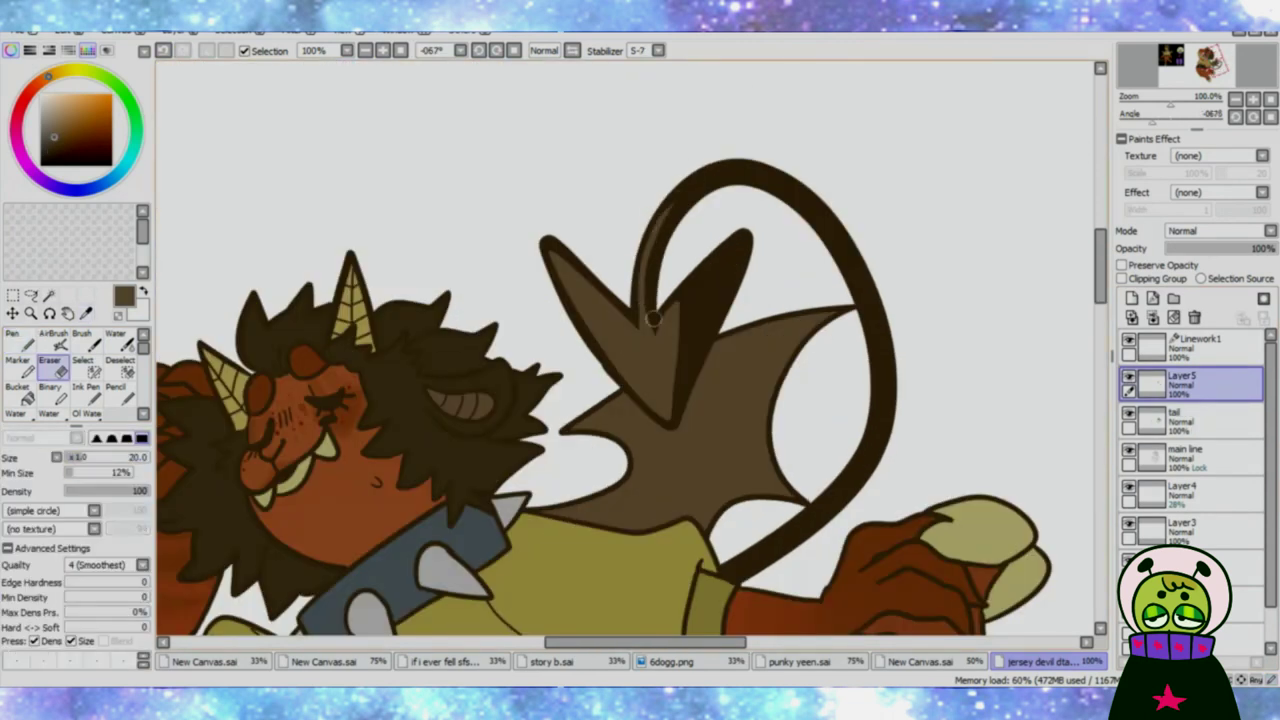
{"action": "left_click_drag", "start_coordinate": [760, 230], "coordinate": [749, 294]}
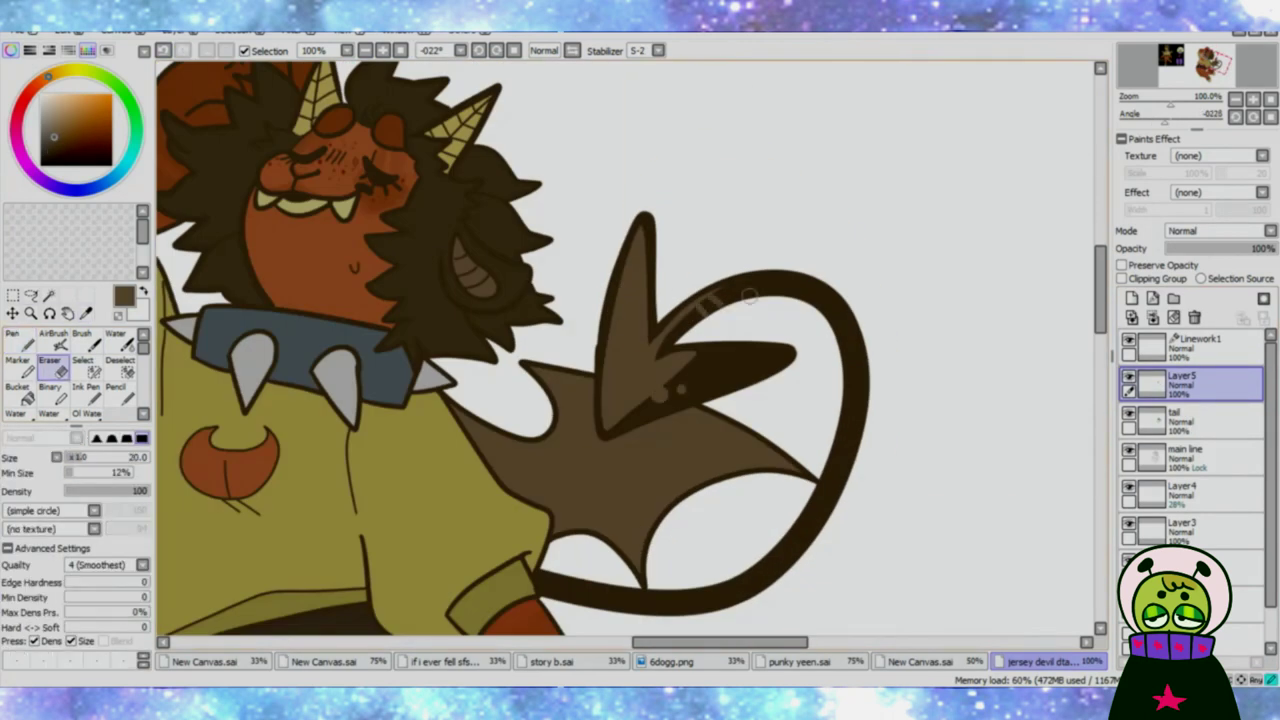
{"action": "key", "text": "End"}
Step: Hide the flat colours on Layer2 and shade the neck, lower hair and ear with dark maroon on Layer3 using the Pen at size 28
{"action": "left_click", "coordinate": [1190, 418]}
{"action": "scroll", "coordinate": [1190, 450], "scroll_direction": "down", "scroll_amount": 2}
{"action": "left_click", "coordinate": [1190, 378]}
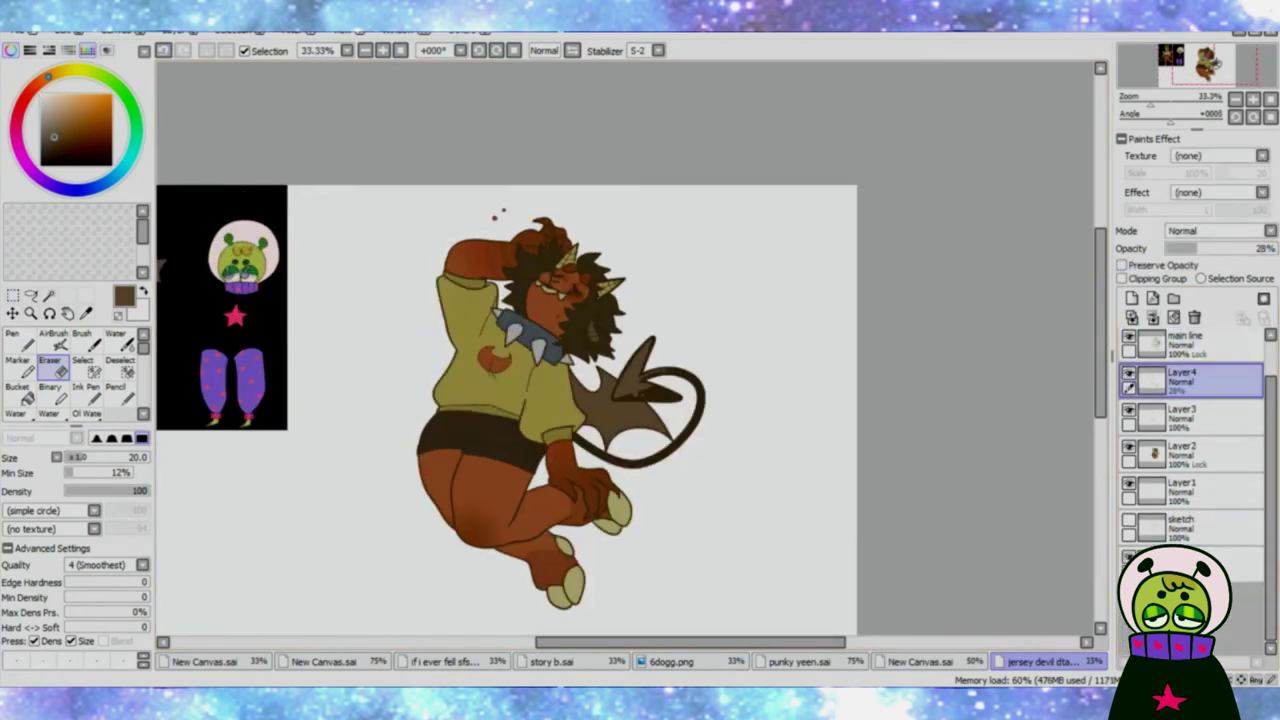
{"action": "key", "text": "Home"}
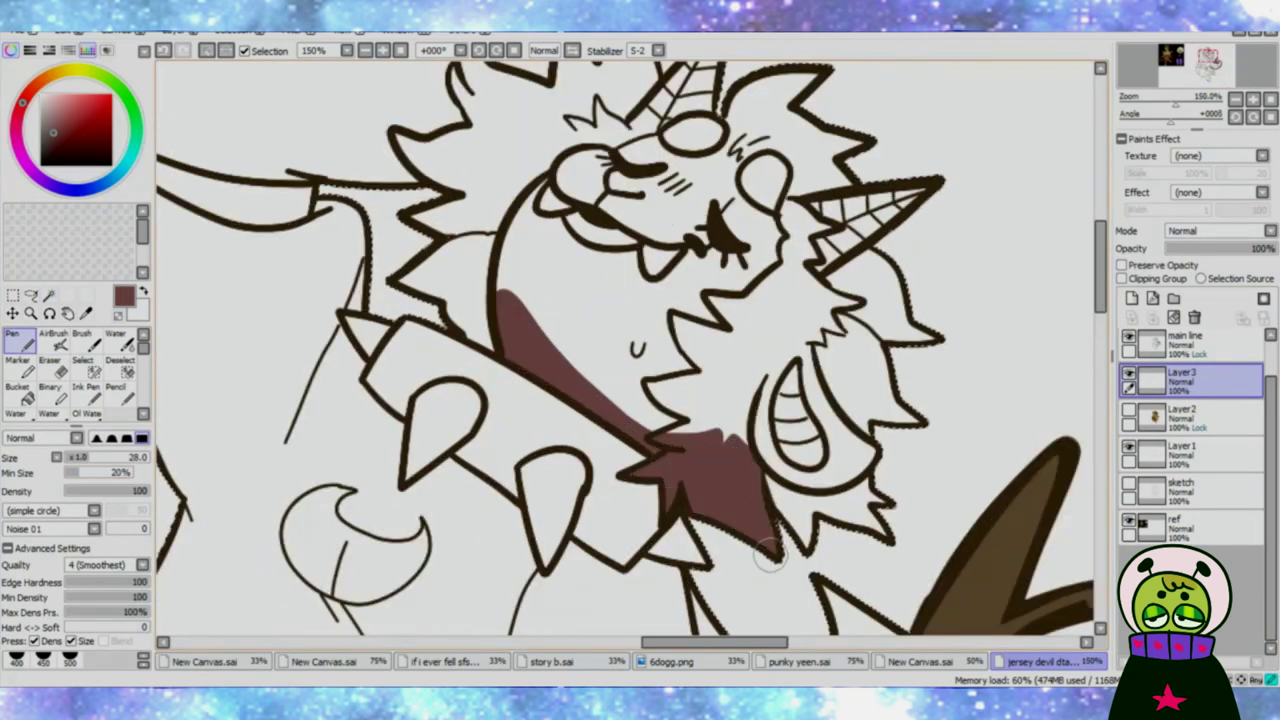
{"action": "left_click_drag", "start_coordinate": [790, 372], "coordinate": [810, 462]}
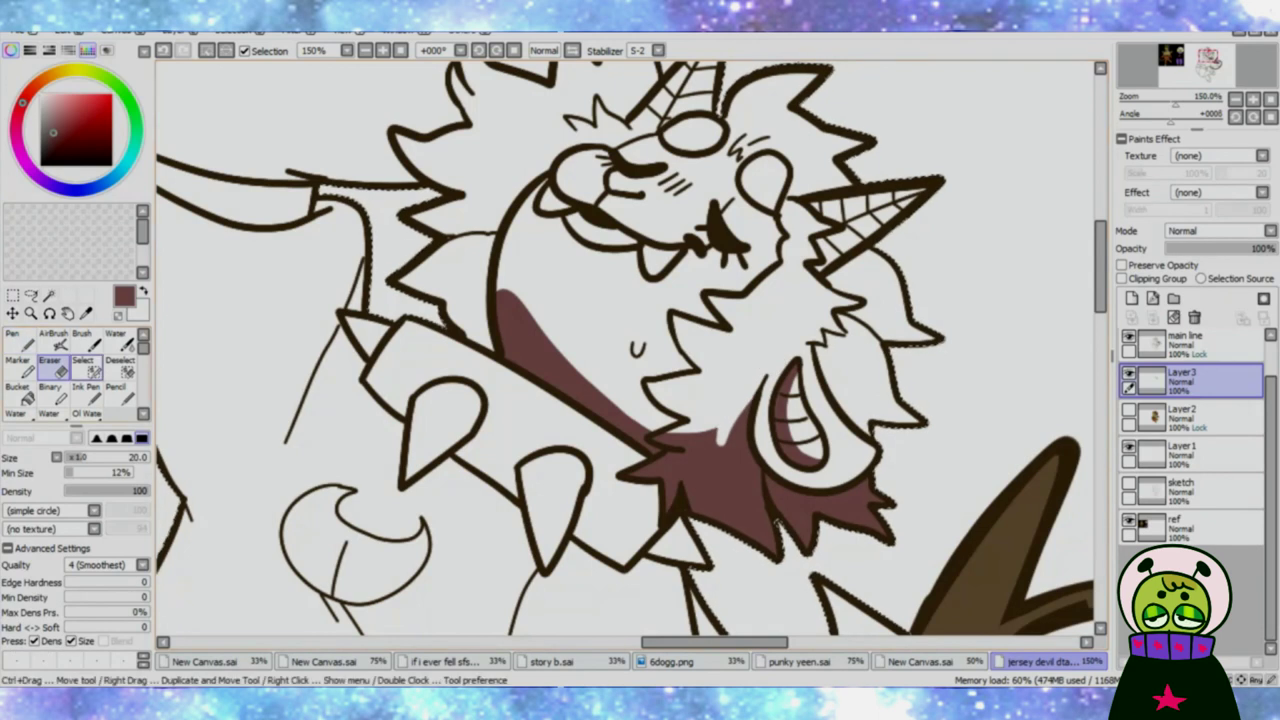
{"action": "scroll", "coordinate": [700, 400], "scroll_direction": "up", "scroll_amount": 2}
{"action": "scroll", "coordinate": [1040, 240], "scroll_direction": "up", "scroll_amount": 2}
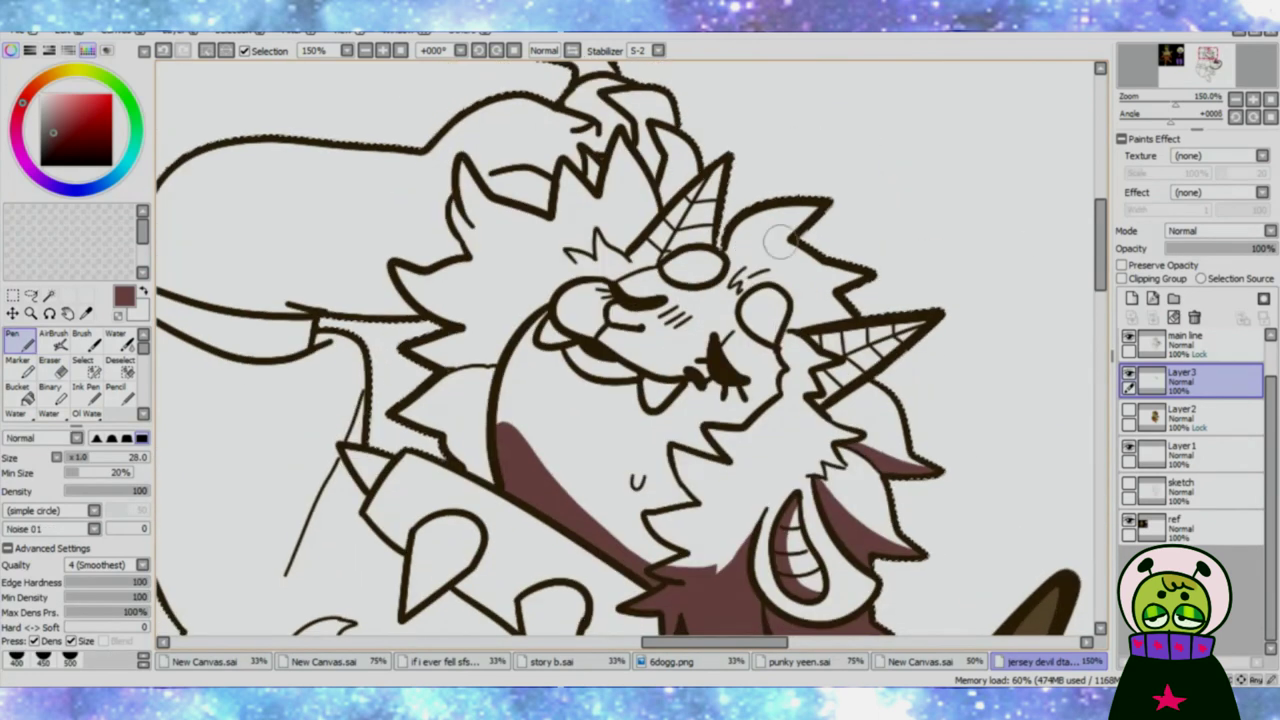
Step: Extend the maroon shading on Layer3 to the horns and undo the last two strokes
{"action": "left_click_drag", "start_coordinate": [745, 110], "coordinate": [700, 205]}
{"action": "mouse_move", "coordinate": [1030, 315]}
{"action": "left_mouse_down"}
{"action": "mouse_move", "coordinate": [900, 390]}
{"action": "mouse_move", "coordinate": [980, 340]}
{"action": "mouse_move", "coordinate": [960, 300]}
{"action": "left_mouse_up"}
{"action": "left_click", "coordinate": [83, 337]}
{"action": "mouse_move", "coordinate": [665, 290]}
{"action": "left_mouse_down"}
{"action": "mouse_move", "coordinate": [705, 310]}
{"action": "mouse_move", "coordinate": [663, 323]}
{"action": "mouse_move", "coordinate": [690, 300]}
{"action": "left_mouse_up"}
{"action": "key", "text": "n"}
{"action": "key", "text": "ctrl+z"}
{"action": "key", "text": "ctrl+z"}
Step: Shade the fang and the hair between the muzzle and the collar with maroon, undoing a stray stroke
{"action": "scroll", "coordinate": [265, 88], "scroll_direction": "up", "scroll_amount": 5}
{"action": "left_click_drag", "start_coordinate": [667, 555], "coordinate": [690, 545]}
{"action": "scroll", "coordinate": [690, 520], "scroll_direction": "down", "scroll_amount": 1}
{"action": "mouse_move", "coordinate": [770, 430]}
{"action": "left_mouse_down"}
{"action": "mouse_move", "coordinate": [800, 445]}
{"action": "mouse_move", "coordinate": [790, 420]}
{"action": "left_mouse_up"}
{"action": "key", "text": "ctrl+z"}
{"action": "left_click_drag", "start_coordinate": [340, 365], "coordinate": [477, 433]}
{"action": "scroll", "coordinate": [477, 433], "scroll_direction": "down", "scroll_amount": 3}
{"action": "mouse_move", "coordinate": [380, 200]}
{"action": "left_mouse_down"}
{"action": "mouse_move", "coordinate": [440, 250]}
{"action": "mouse_move", "coordinate": [430, 450]}
{"action": "left_mouse_up"}
{"action": "left_click_drag", "start_coordinate": [340, 300], "coordinate": [420, 360]}
{"action": "scroll", "coordinate": [640, 350], "scroll_direction": "down", "scroll_amount": 5}
{"action": "scroll", "coordinate": [640, 350], "scroll_direction": "up", "scroll_amount": 4}
{"action": "scroll", "coordinate": [450, 215], "scroll_direction": "down", "scroll_amount": 5}
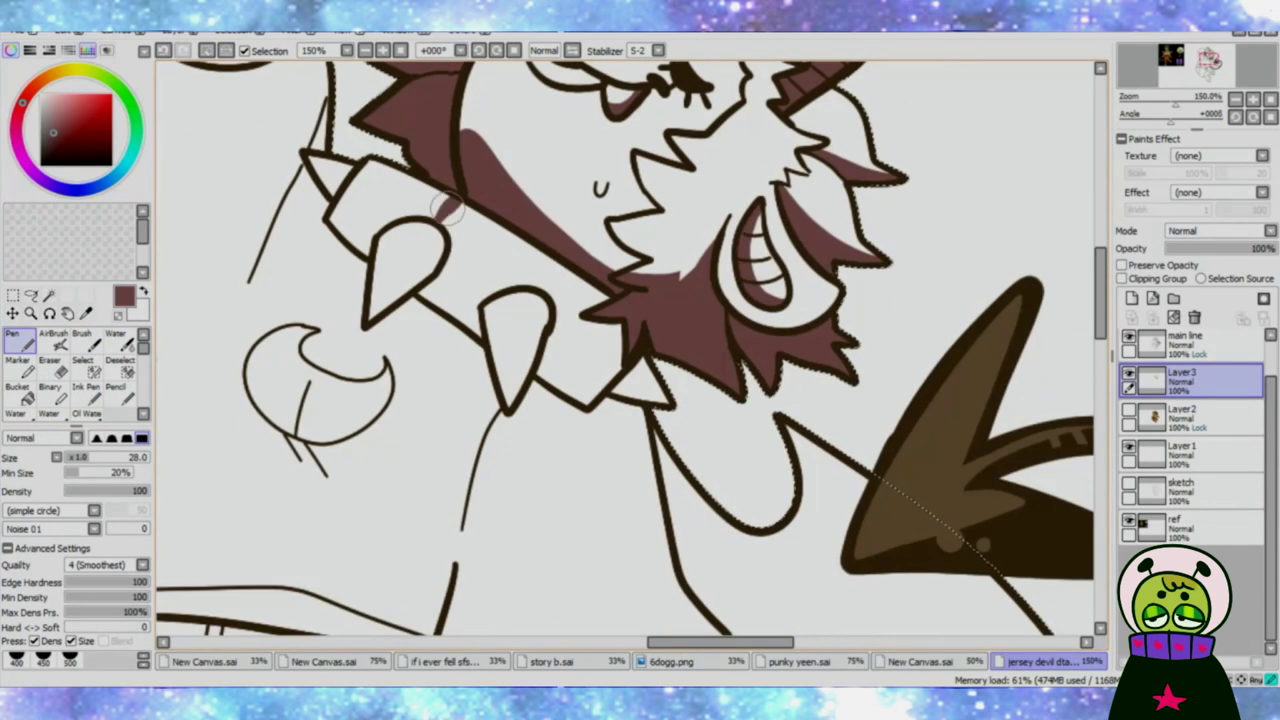
Step: Shade the collar band on Layer3 with maroon, adding diagonal stripes and dots, and clear the overlap from the spikes with the Eraser at size 42
{"action": "left_click_drag", "start_coordinate": [480, 236], "coordinate": [428, 300]}
{"action": "scroll", "coordinate": [443, 271], "scroll_direction": "up", "scroll_amount": 2}
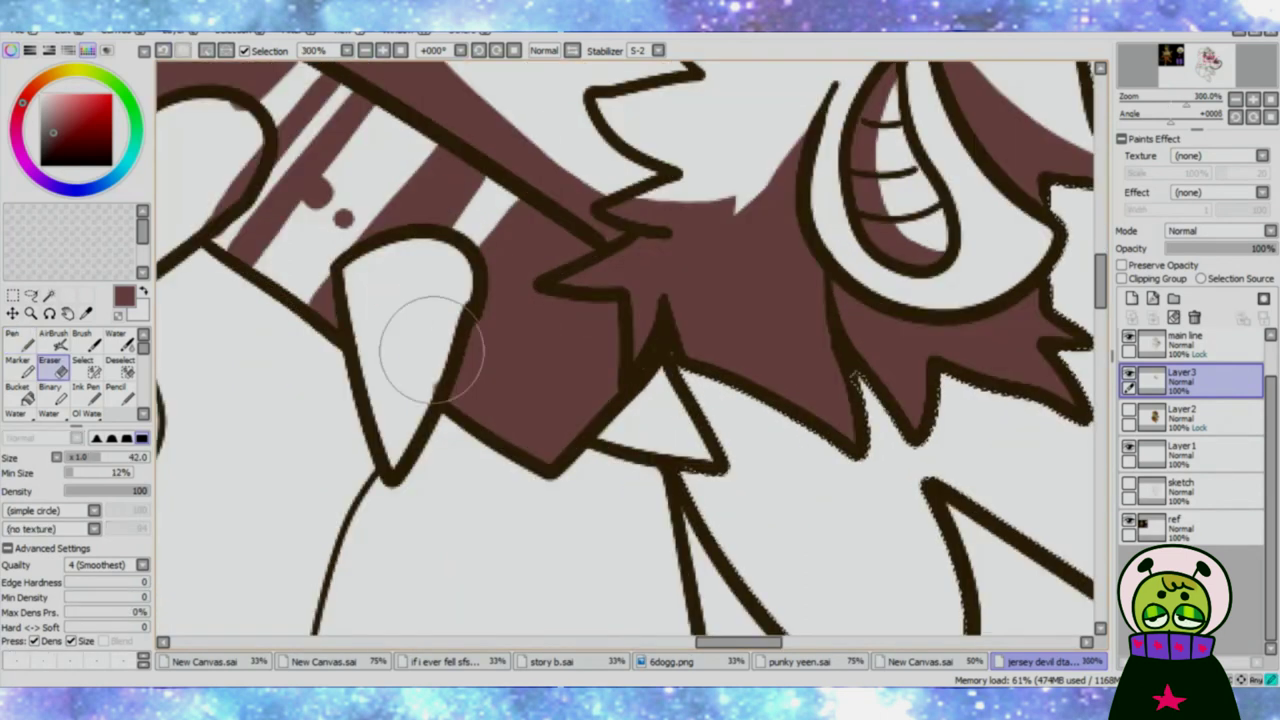
{"action": "scroll", "coordinate": [491, 358], "scroll_direction": "up", "scroll_amount": 3}
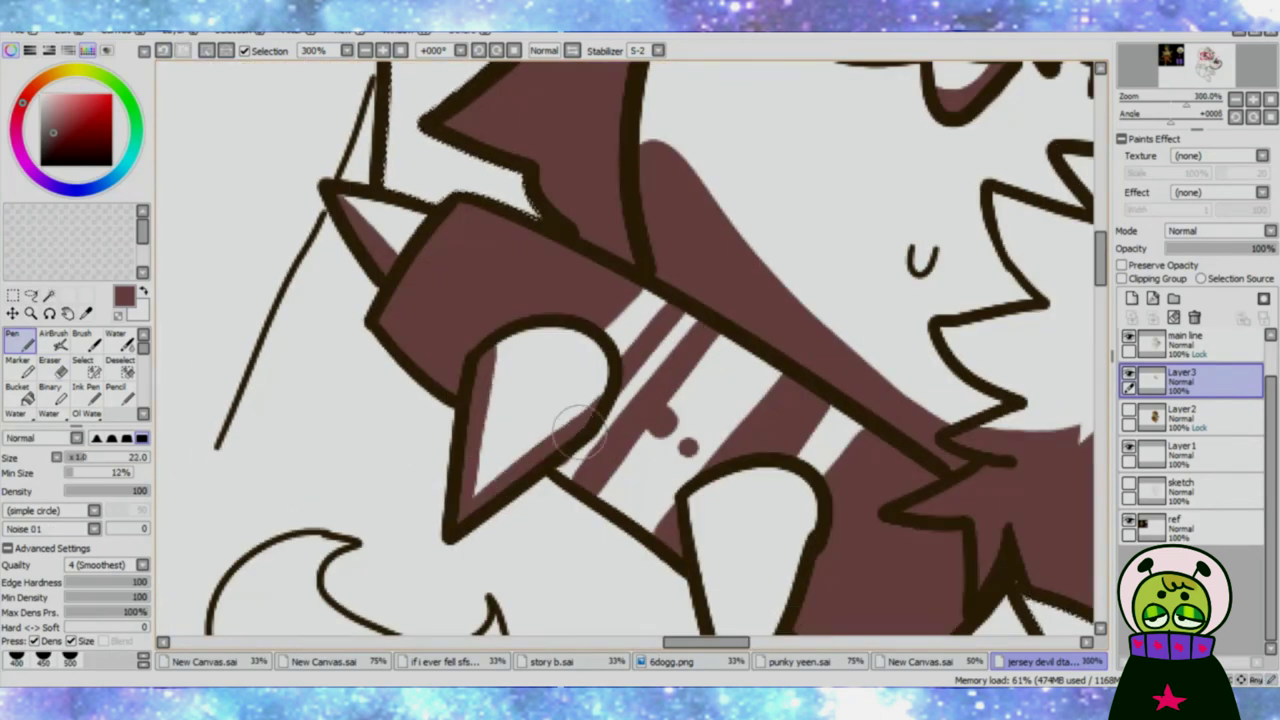
Step: Add maroon shading with curved reflection shapes to the collar spikes on Layer3 using the Pen at size 22
{"action": "scroll", "coordinate": [590, 405], "scroll_direction": "down", "scroll_amount": 3}
{"action": "scroll", "coordinate": [430, 75], "scroll_direction": "down", "scroll_amount": 6}
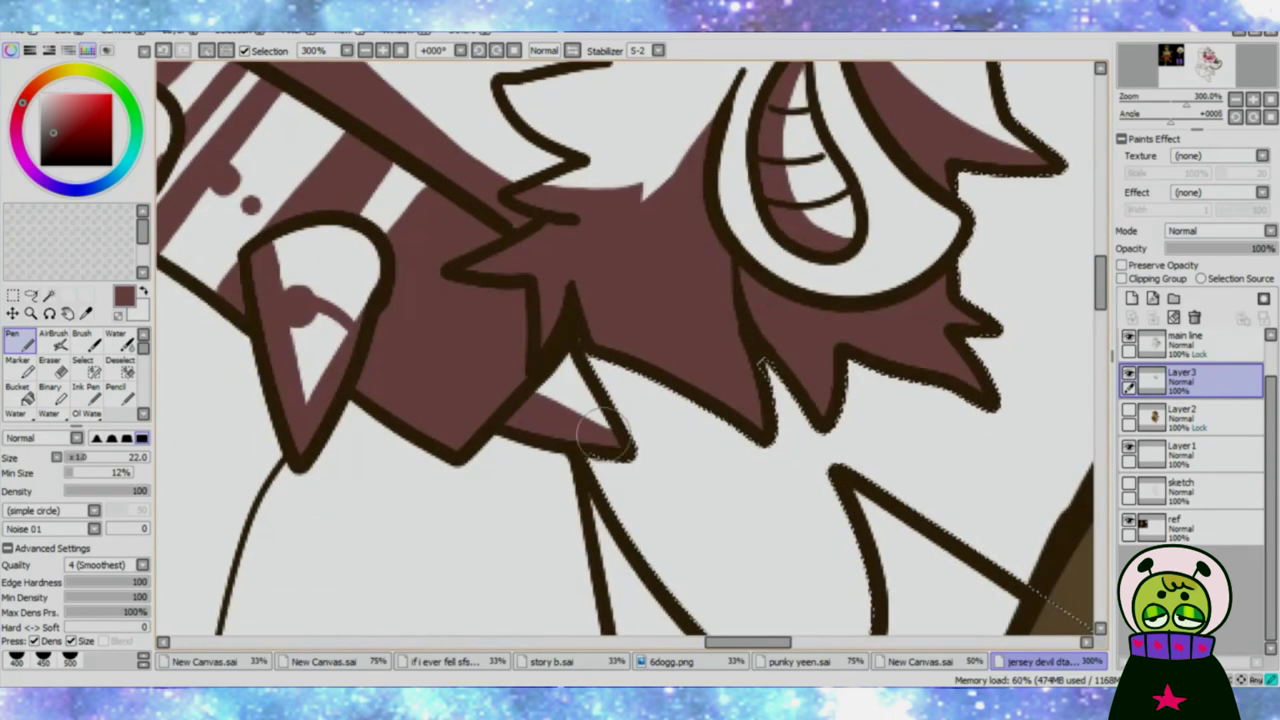
{"action": "scroll", "coordinate": [600, 350], "scroll_direction": "down", "scroll_amount": 3}
{"action": "scroll", "coordinate": [675, 370], "scroll_direction": "up", "scroll_amount": 3}
Step: Shade the inner and outer edges of the horned crescent emblem on the shirt with maroon, trimming the shape with the Eraser at size 19
{"action": "left_click_drag", "start_coordinate": [670, 470], "coordinate": [913, 372]}
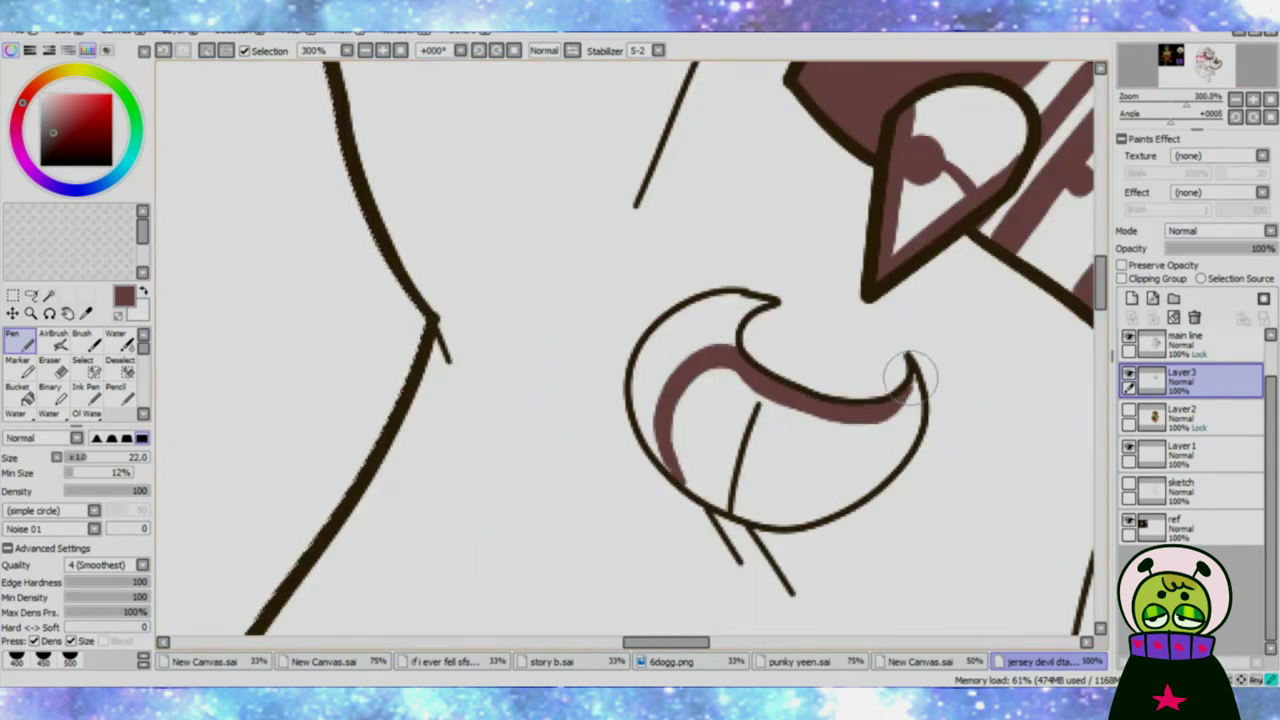
{"action": "left_click", "coordinate": [55, 367]}
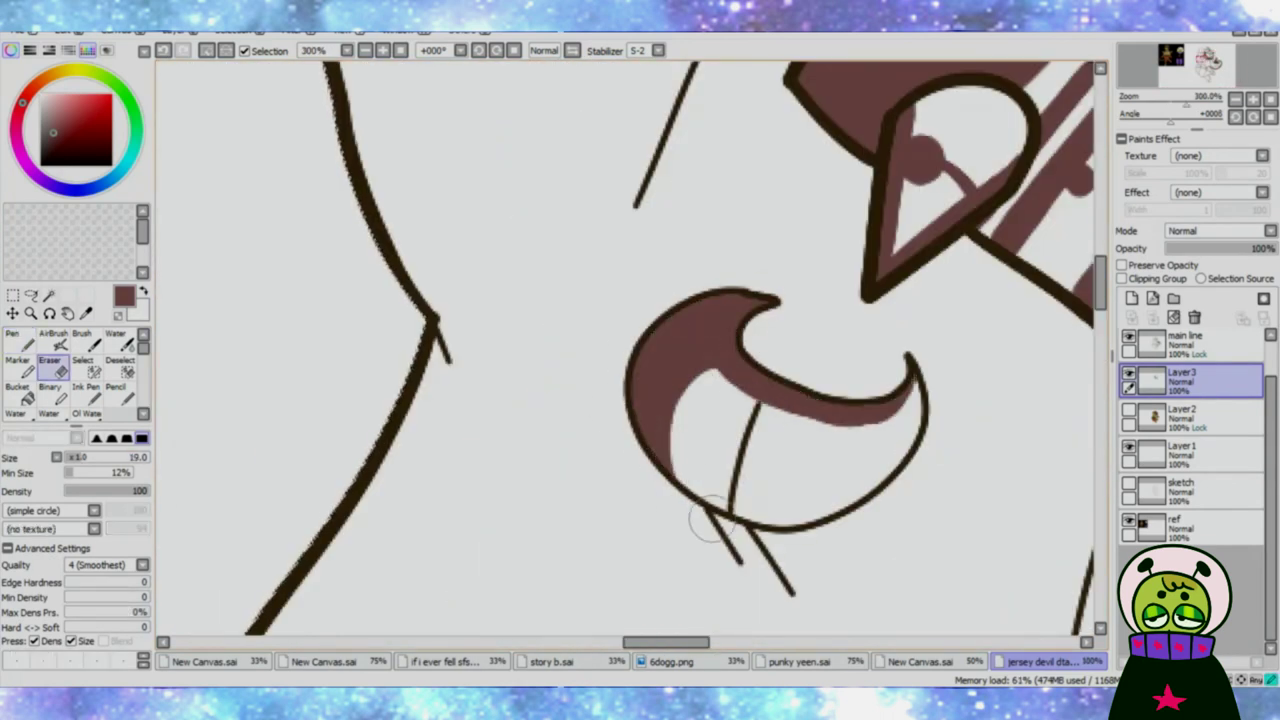
{"action": "key", "text": "n"}
{"action": "left_click_drag", "start_coordinate": [790, 525], "coordinate": [727, 490]}
{"action": "key", "text": "e"}
{"action": "left_click_drag", "start_coordinate": [908, 395], "coordinate": [722, 383]}
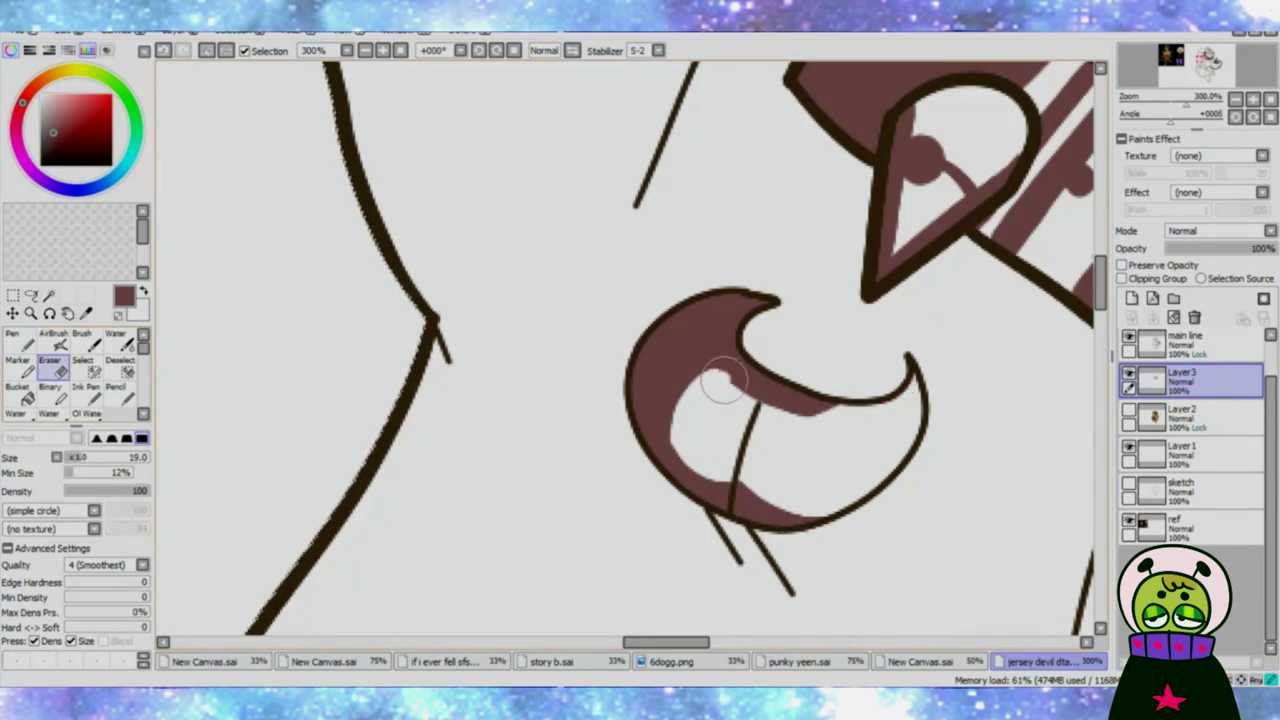
Step: Show the flat colours on Layer2 again and set Layer3 to Shade mode at 17% opacity
{"action": "scroll", "coordinate": [320, 389], "scroll_direction": "down", "scroll_amount": 2}
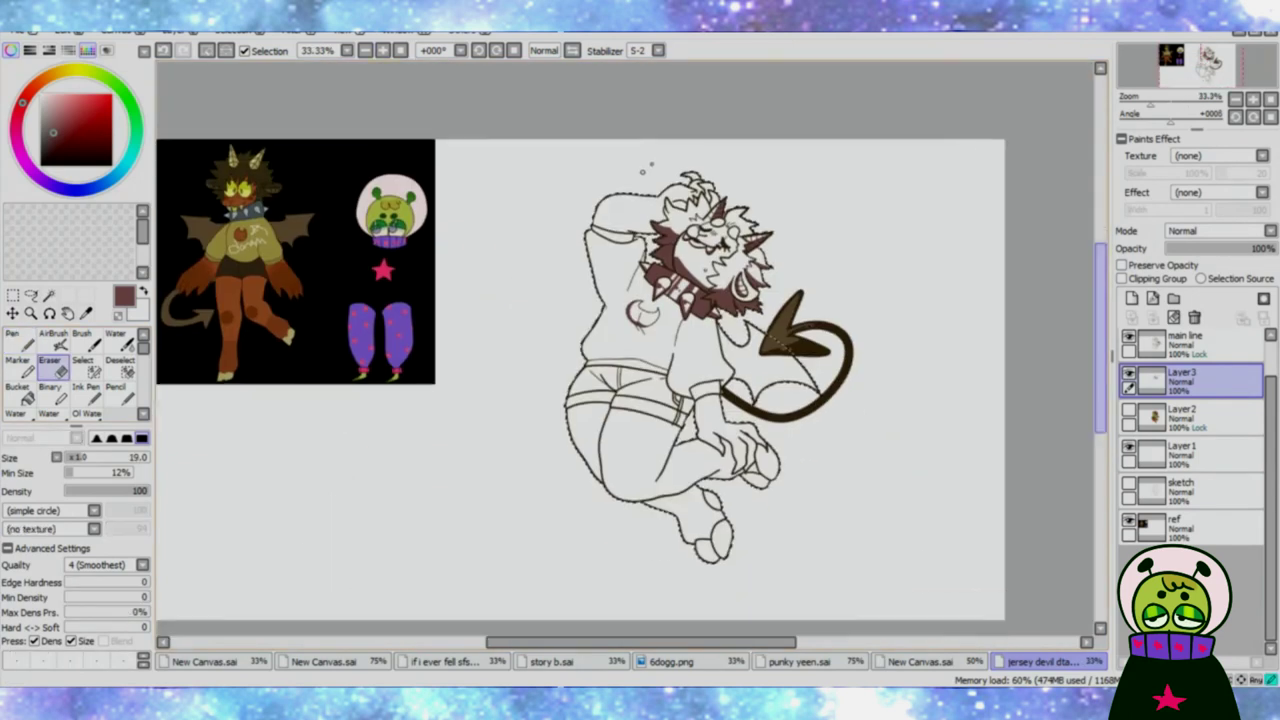
{"action": "left_click", "coordinate": [1185, 340]}
{"action": "left_click", "coordinate": [1185, 378]}
Step: Shift the hue of the Layer3 shading with the Hue and Saturation adjustment
{"action": "scroll", "coordinate": [620, 211], "scroll_direction": "up", "scroll_amount": 3}
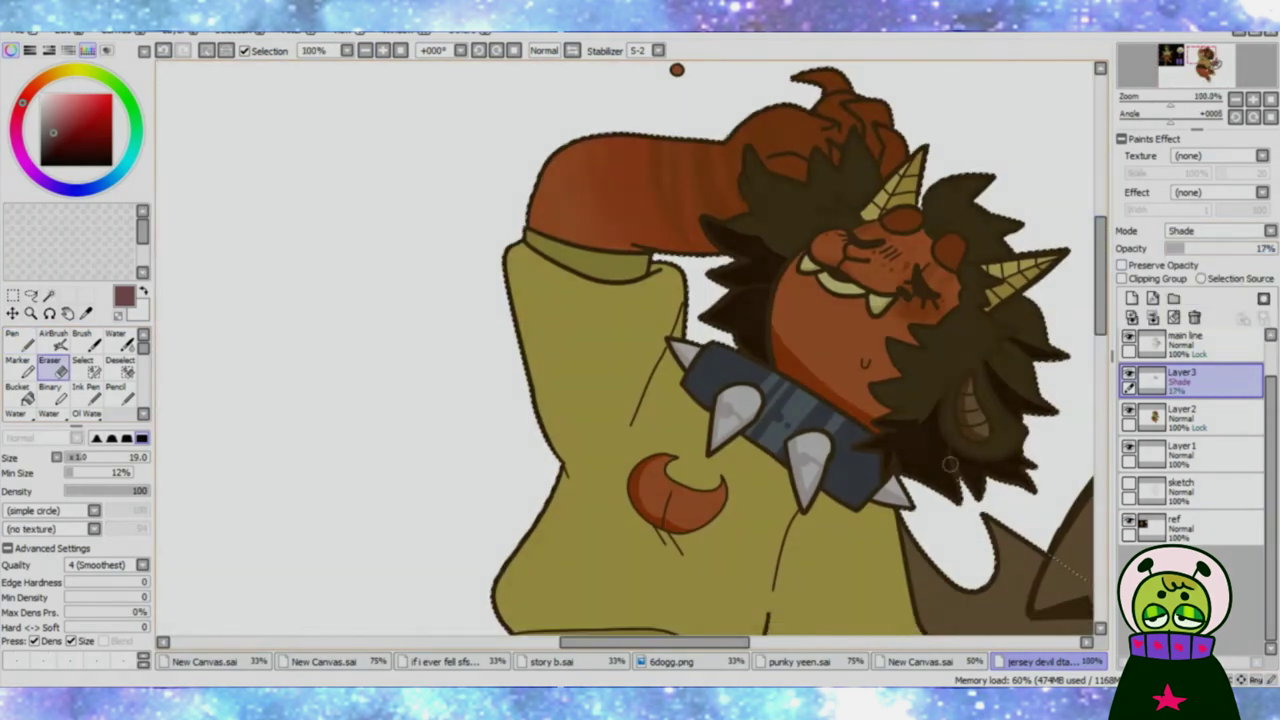
{"action": "key", "text": "ctrl+u"}
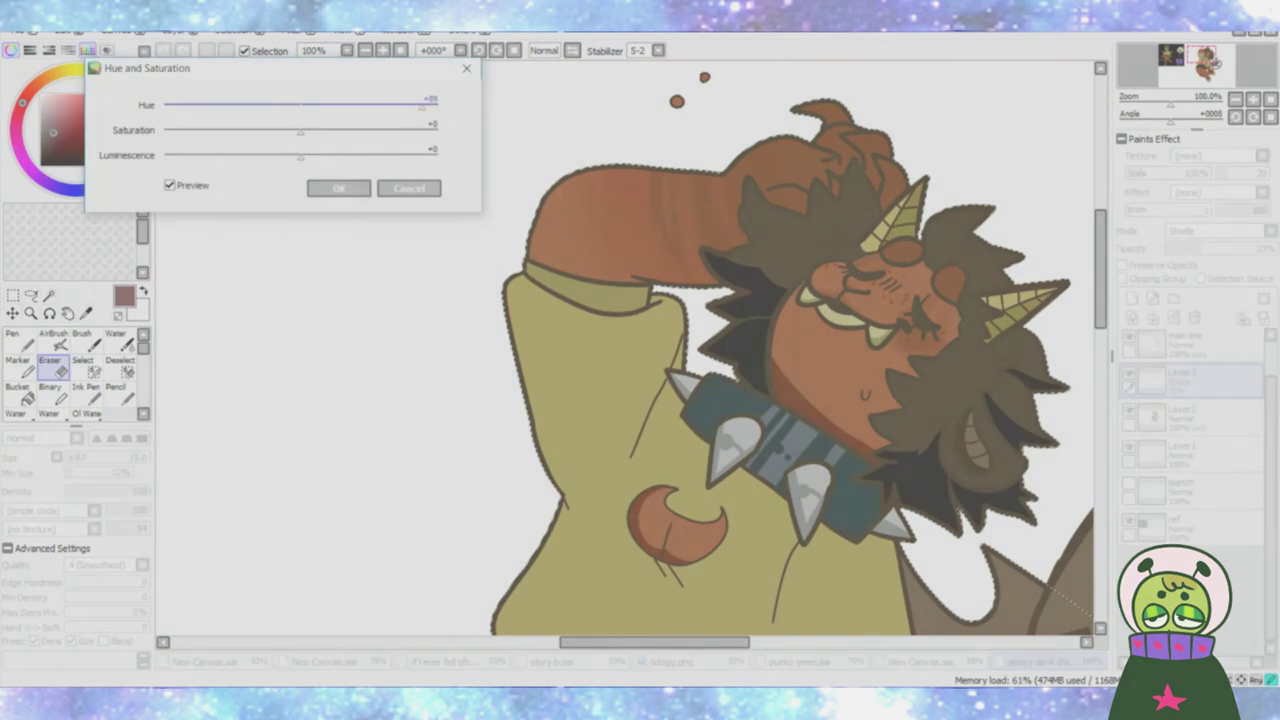